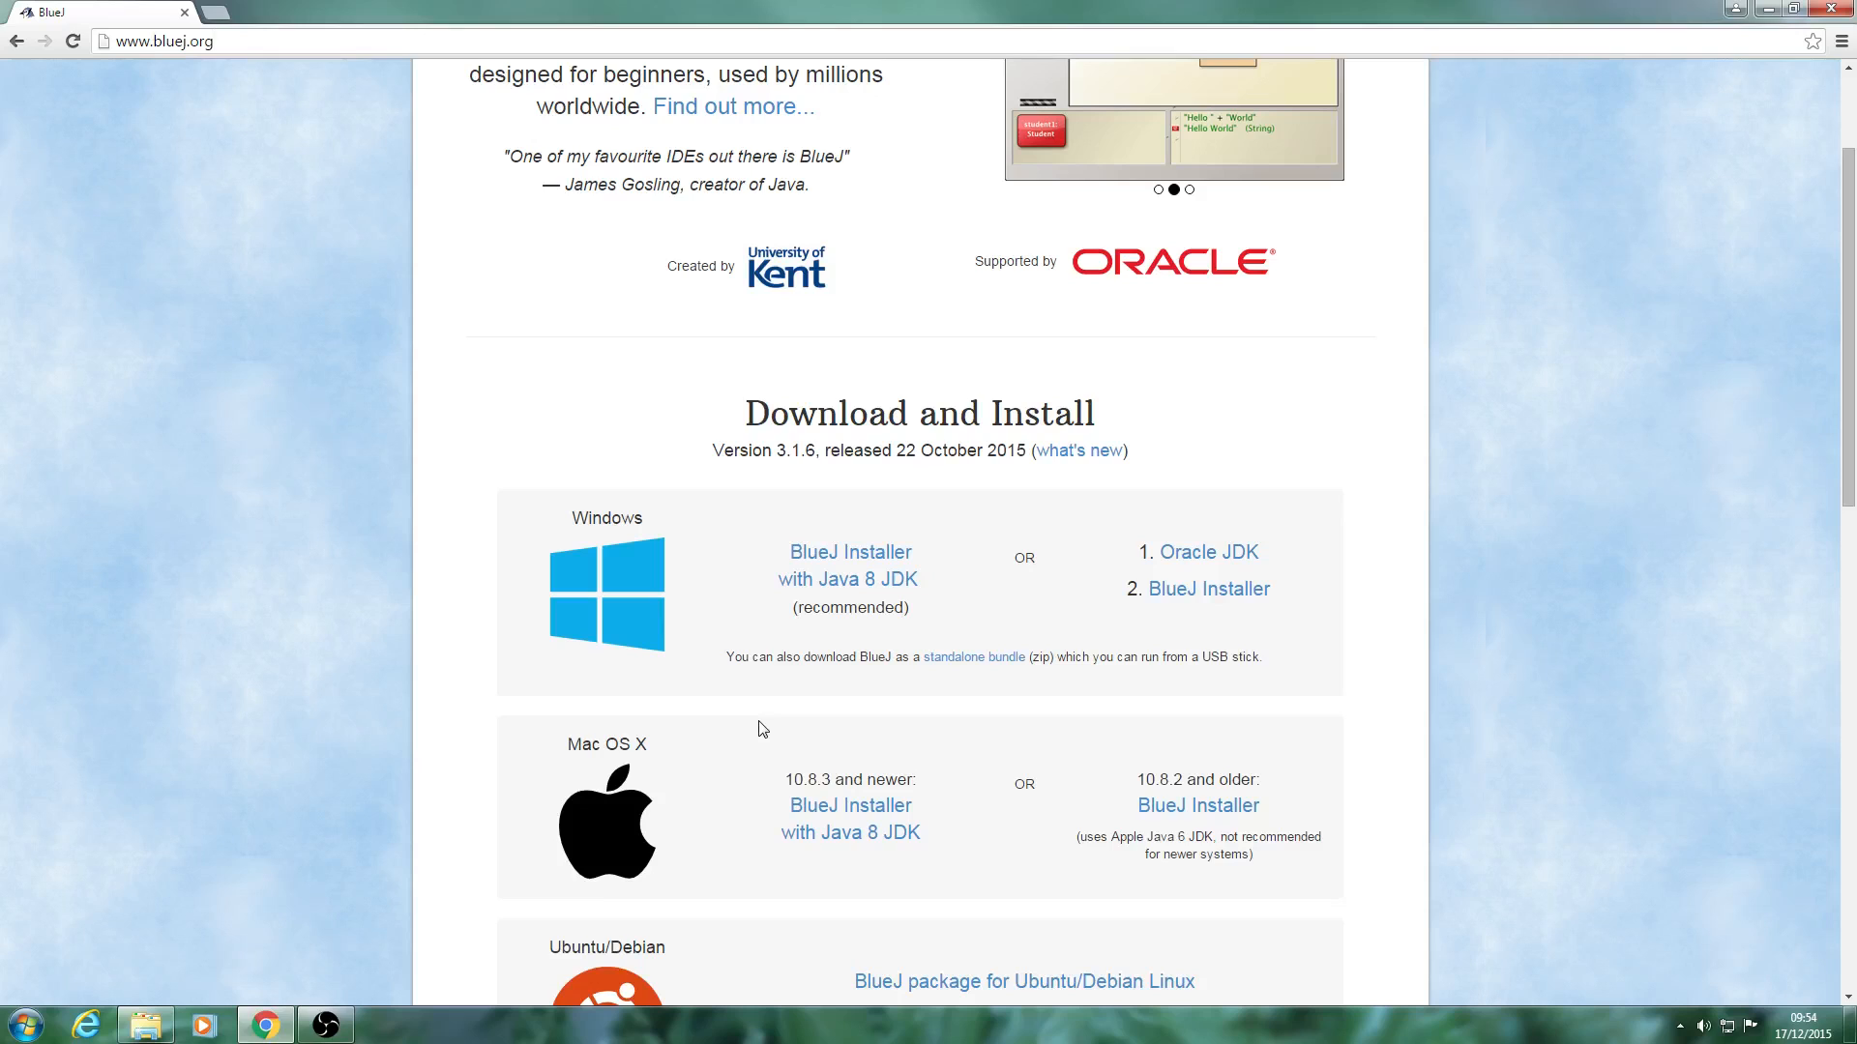
Download the recommended Windows BlueJ Installer with Java 8 JDK and launch it.
scroll(795, 739, "down", 1)
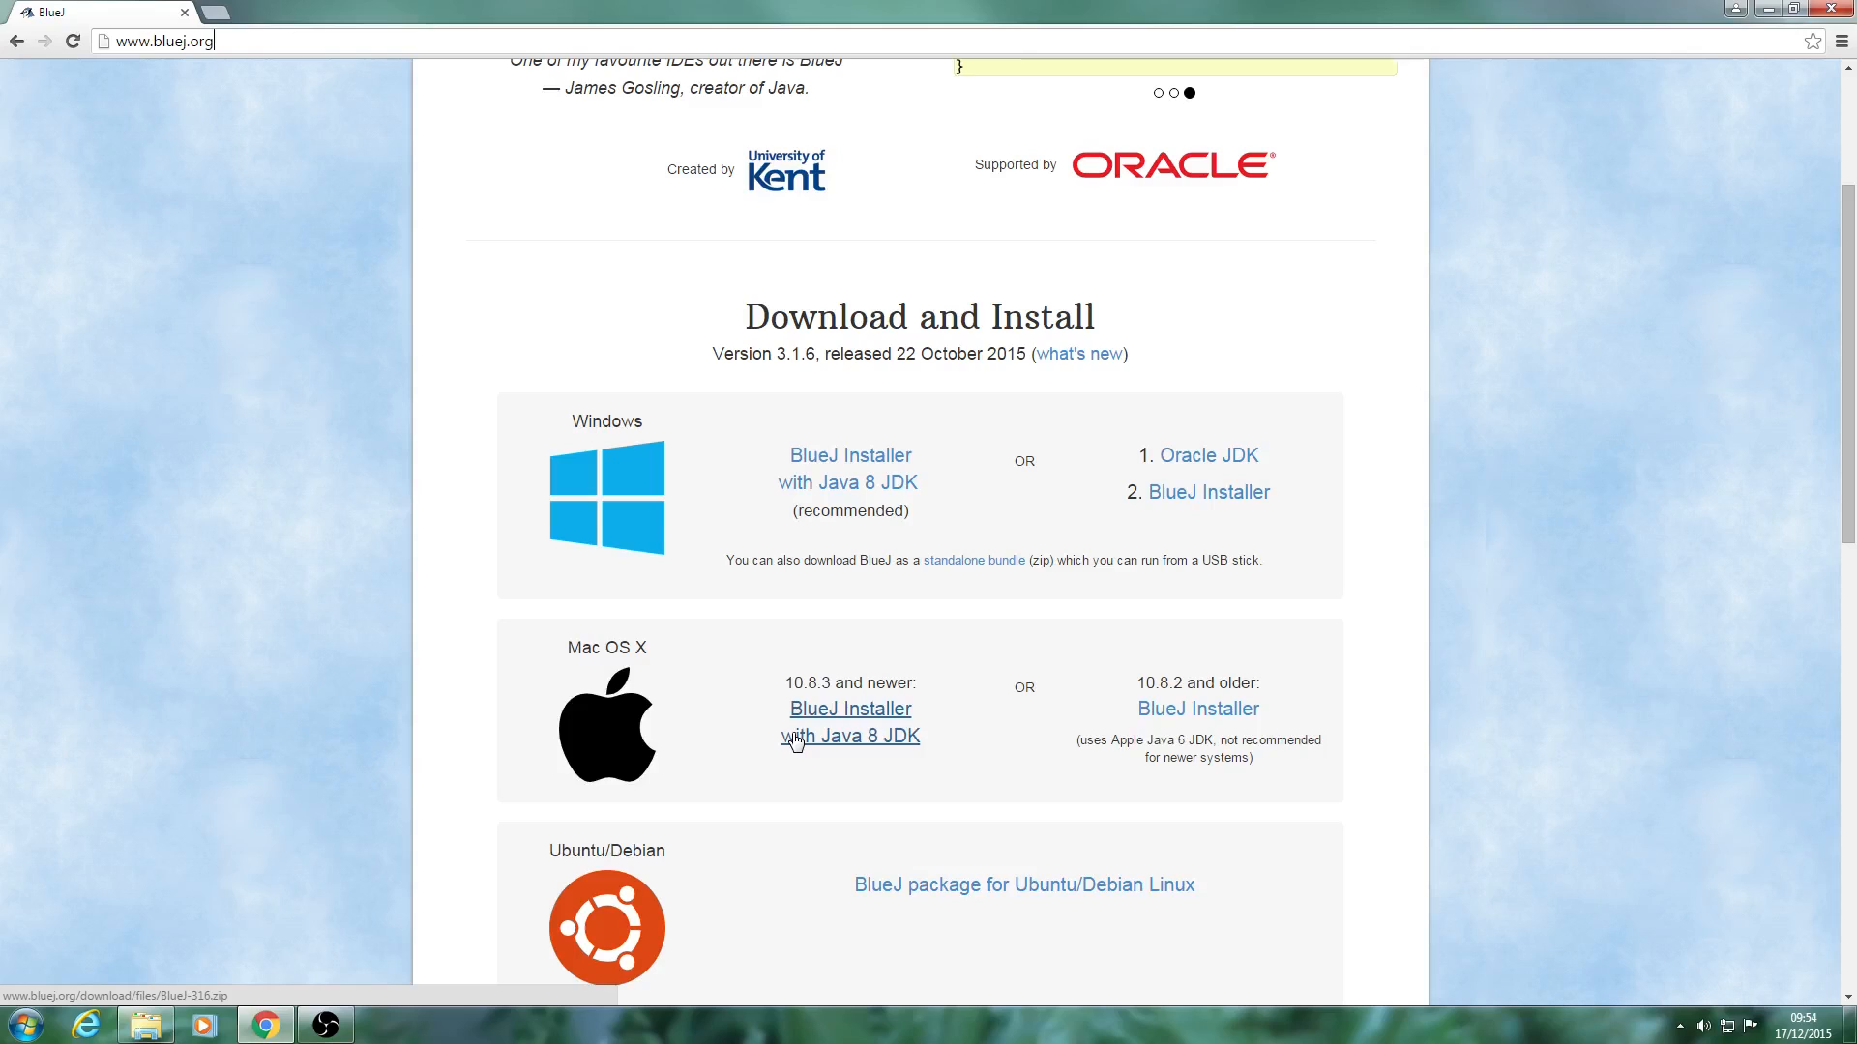
left_click(849, 467)
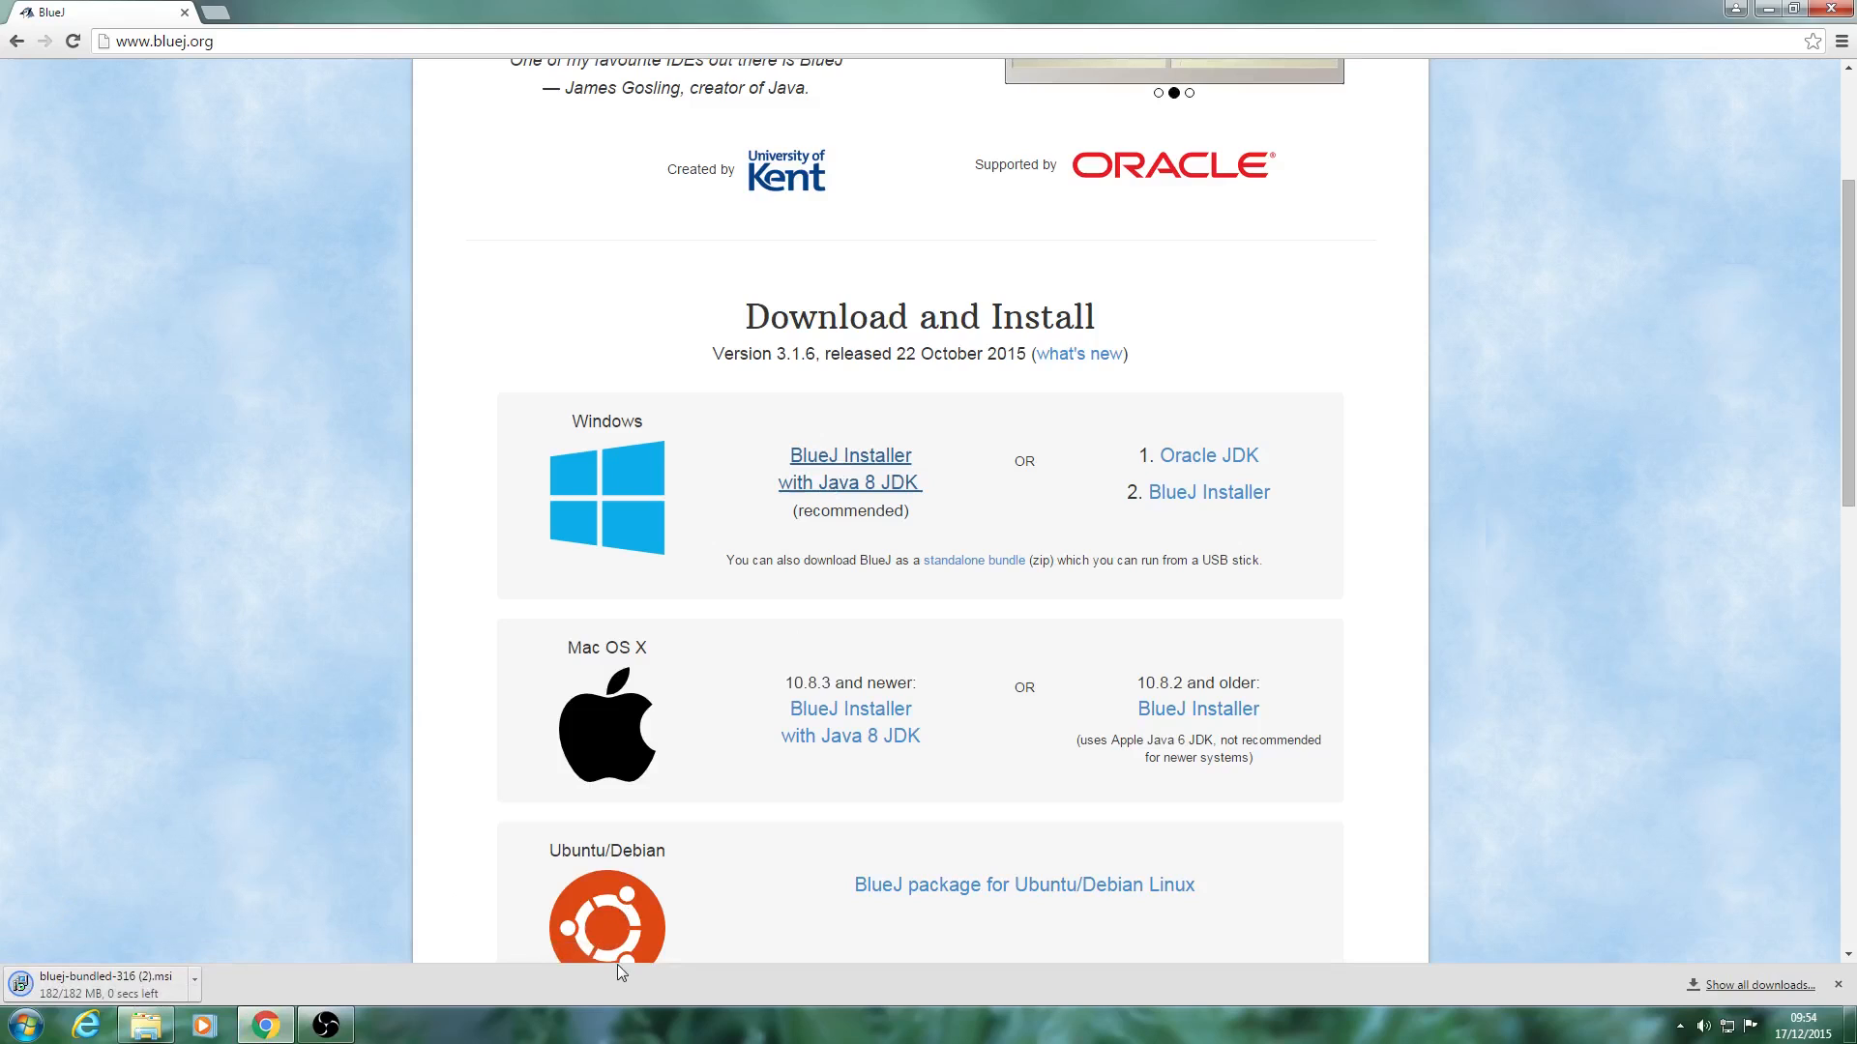
left_click(980, 529)
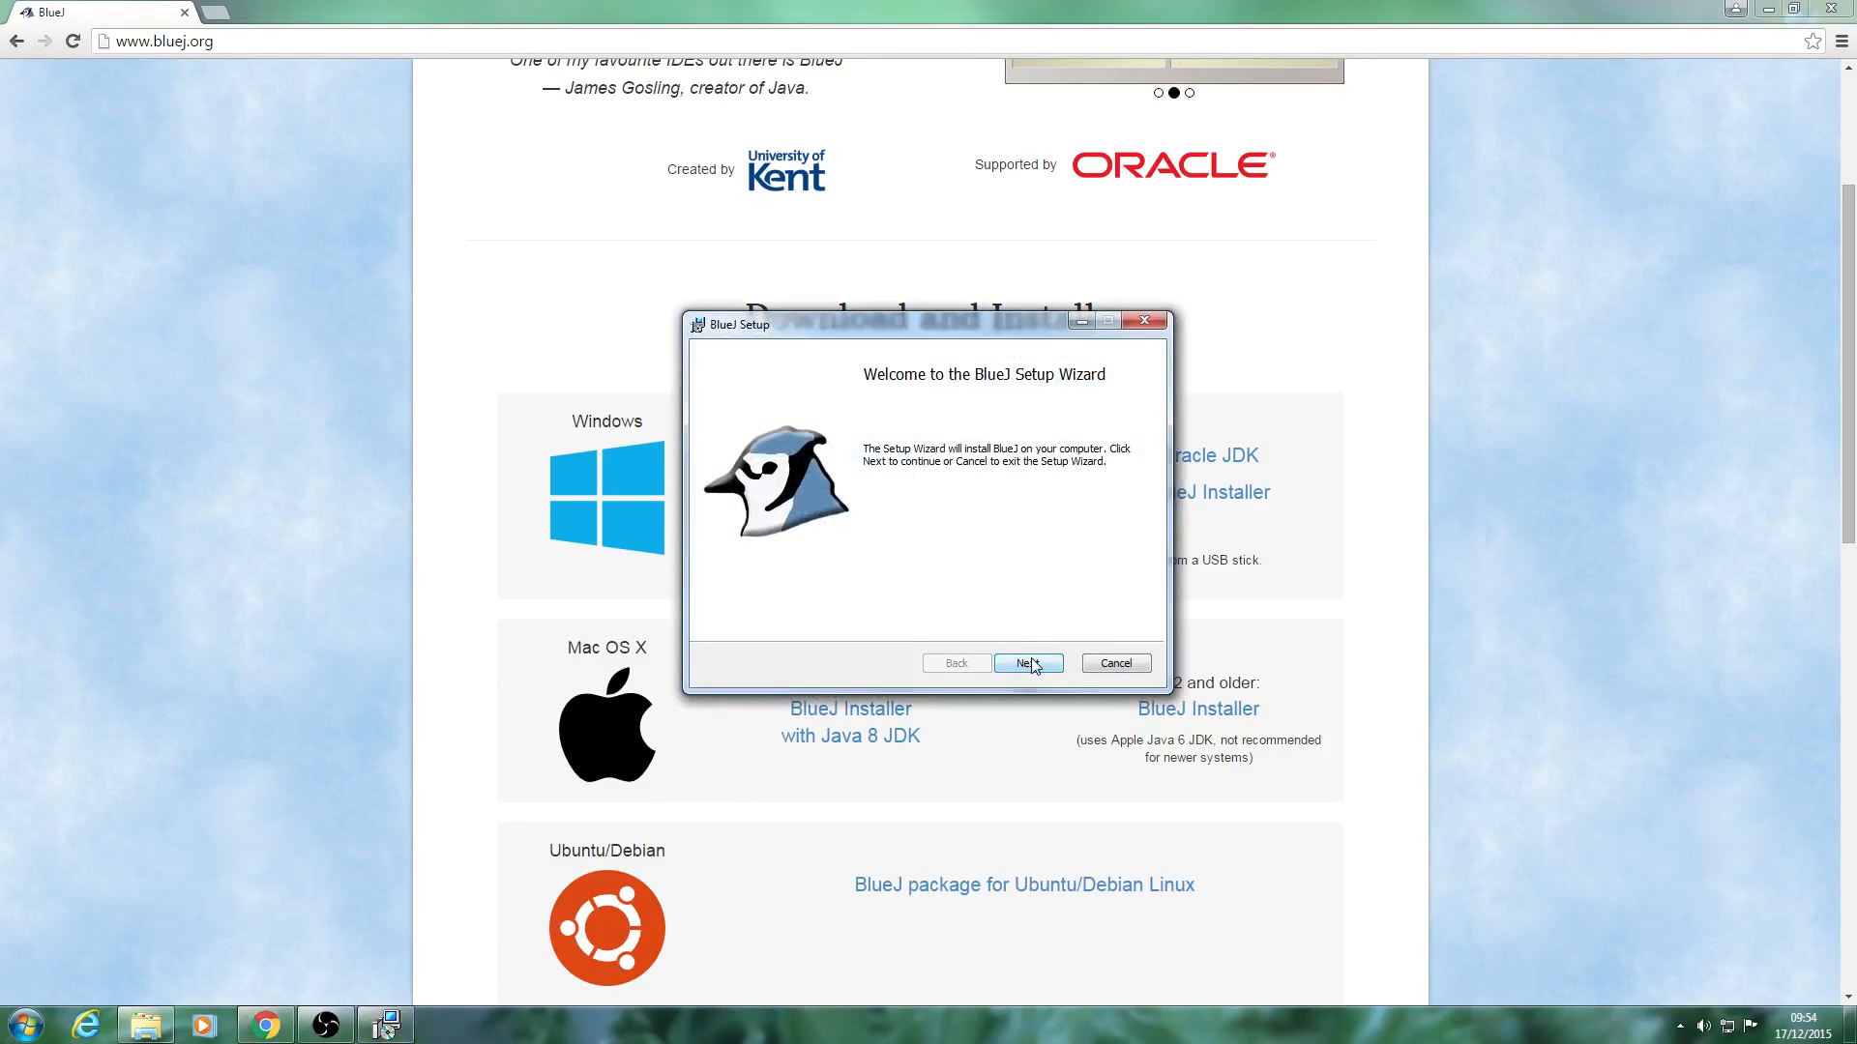
Install BlueJ to C:\Program Files (x86)\BlueJ\ with file associations, program menu shortcuts and a desktop shortcut, and finish the setup wizard.
left_click(1029, 664)
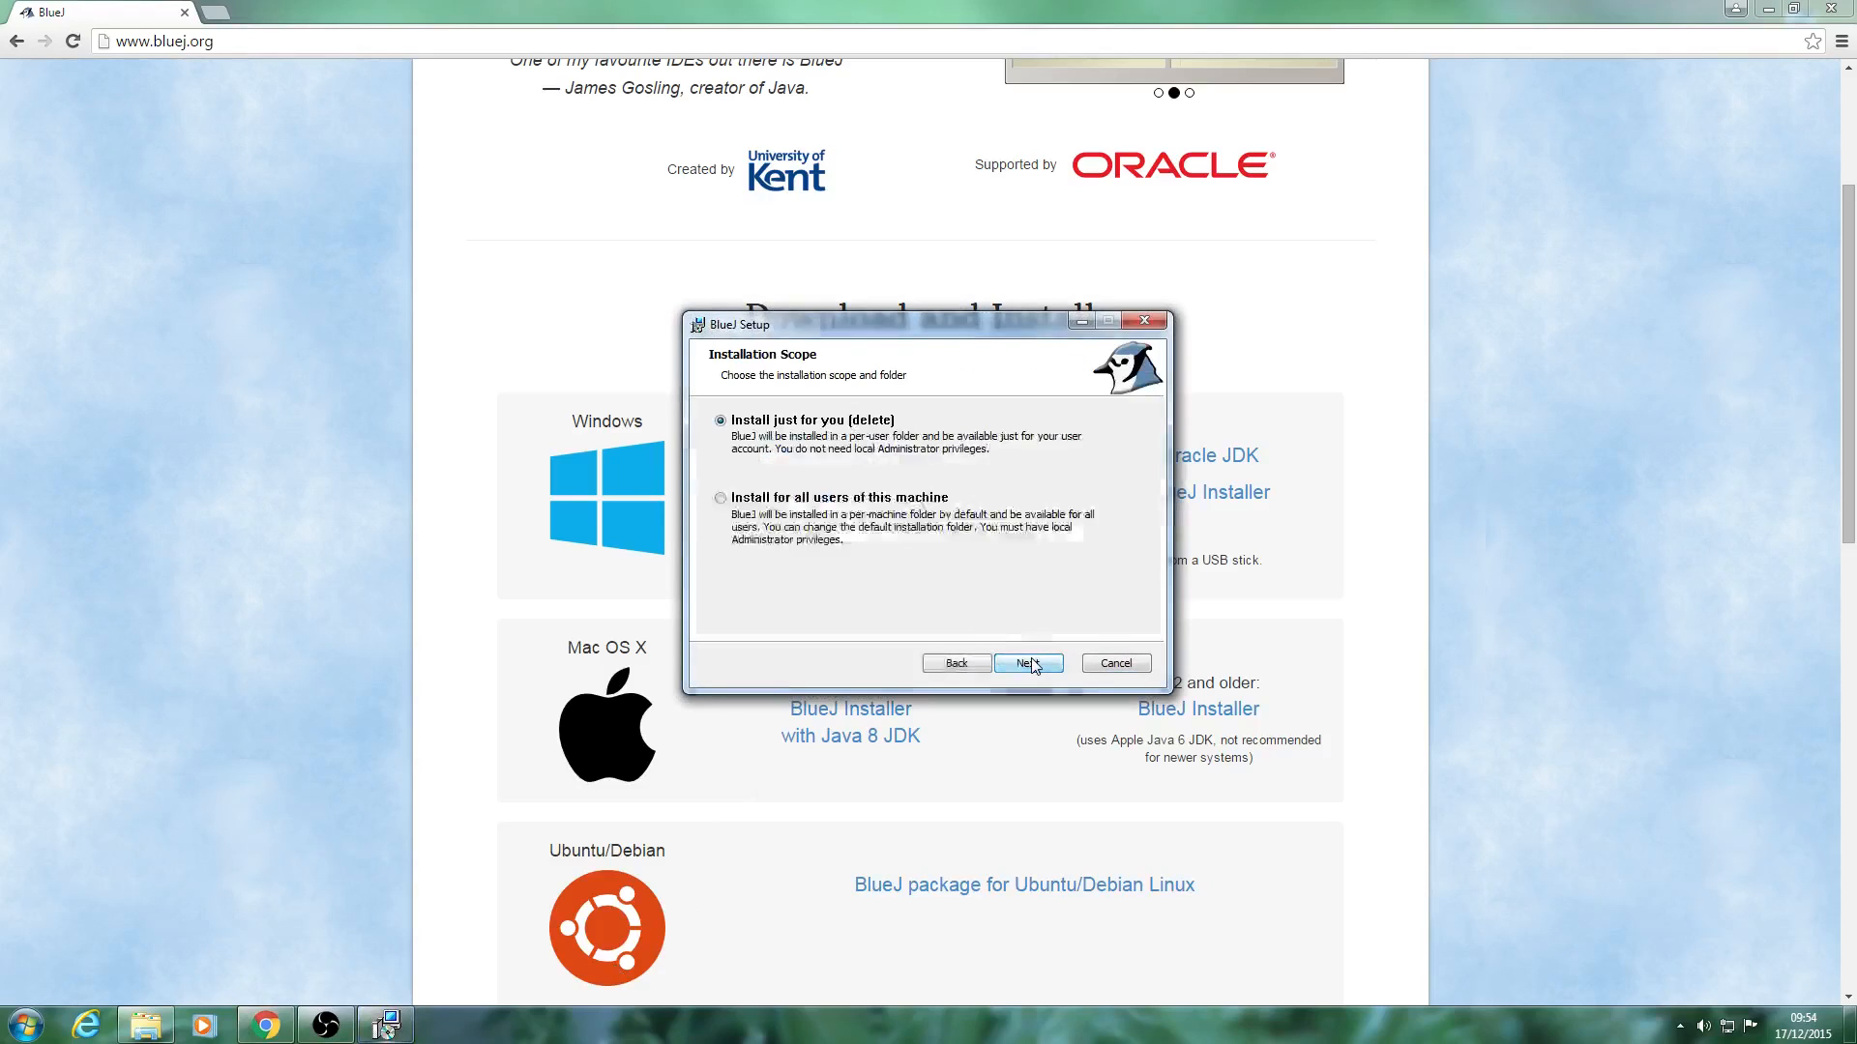
left_click(1029, 663)
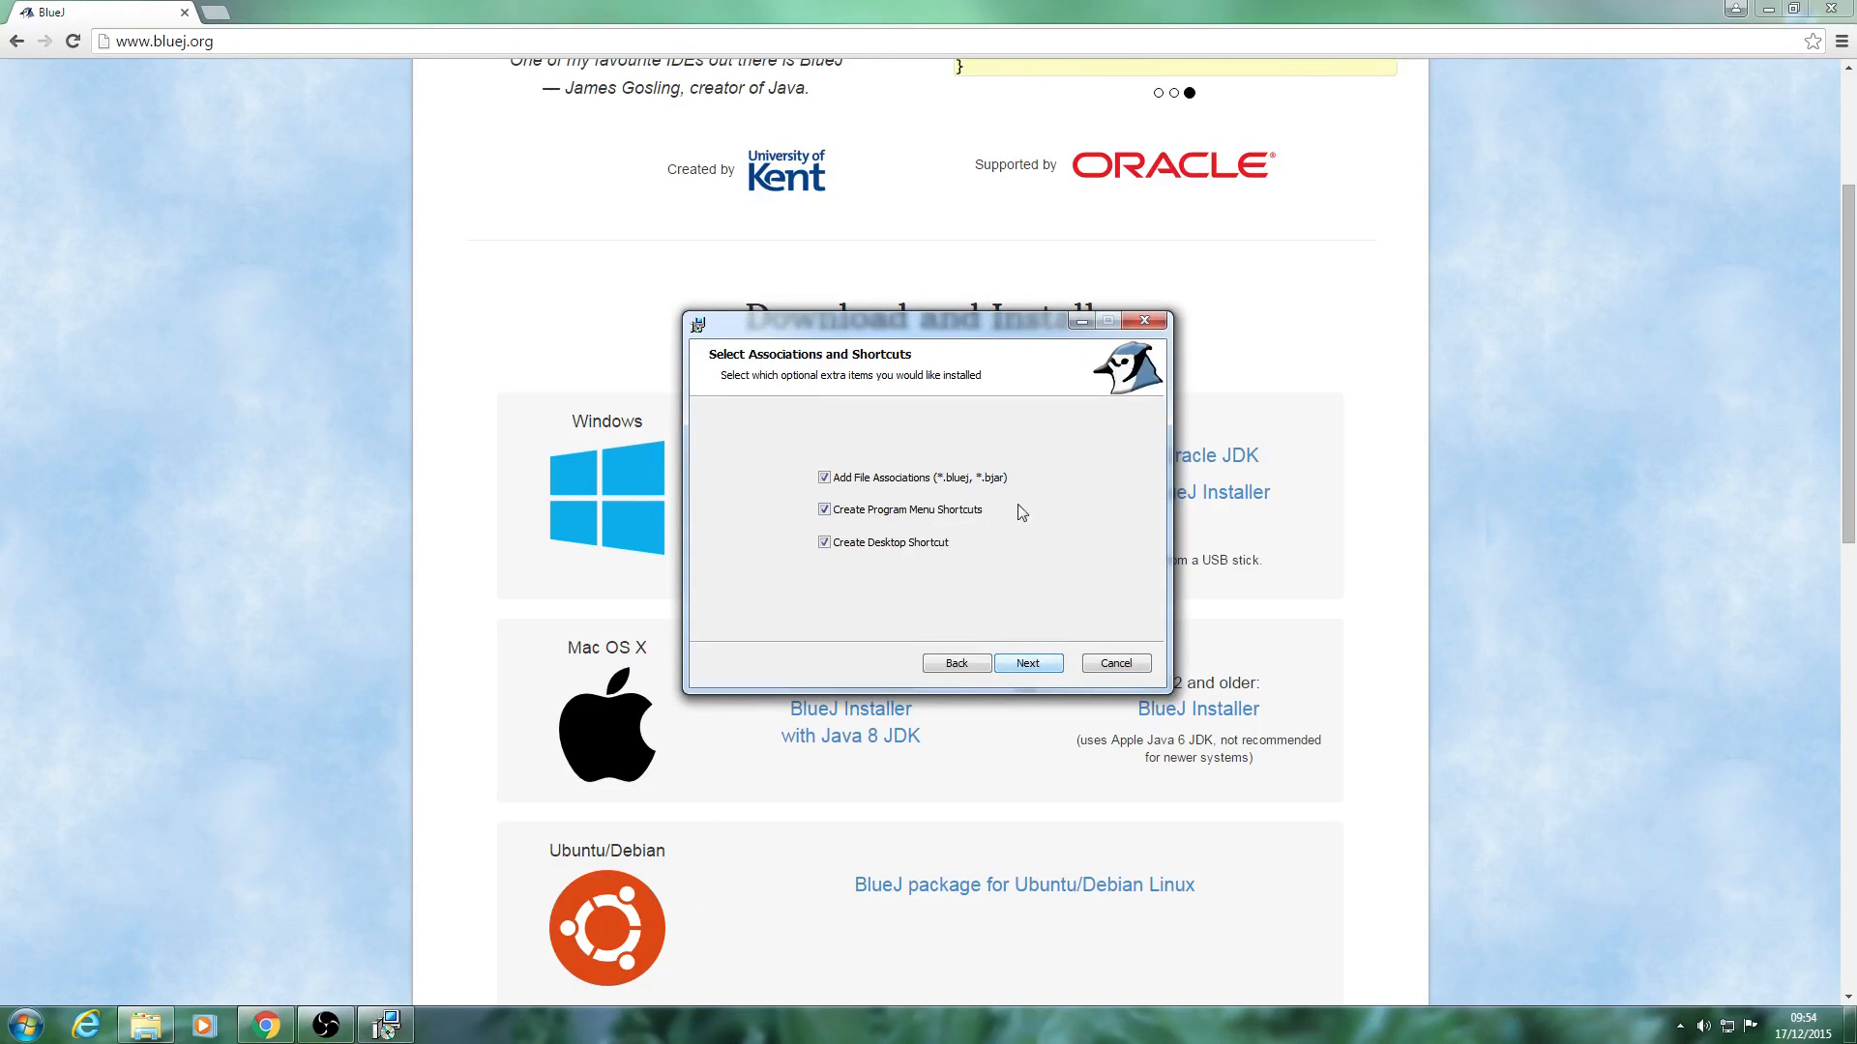
left_click(1027, 664)
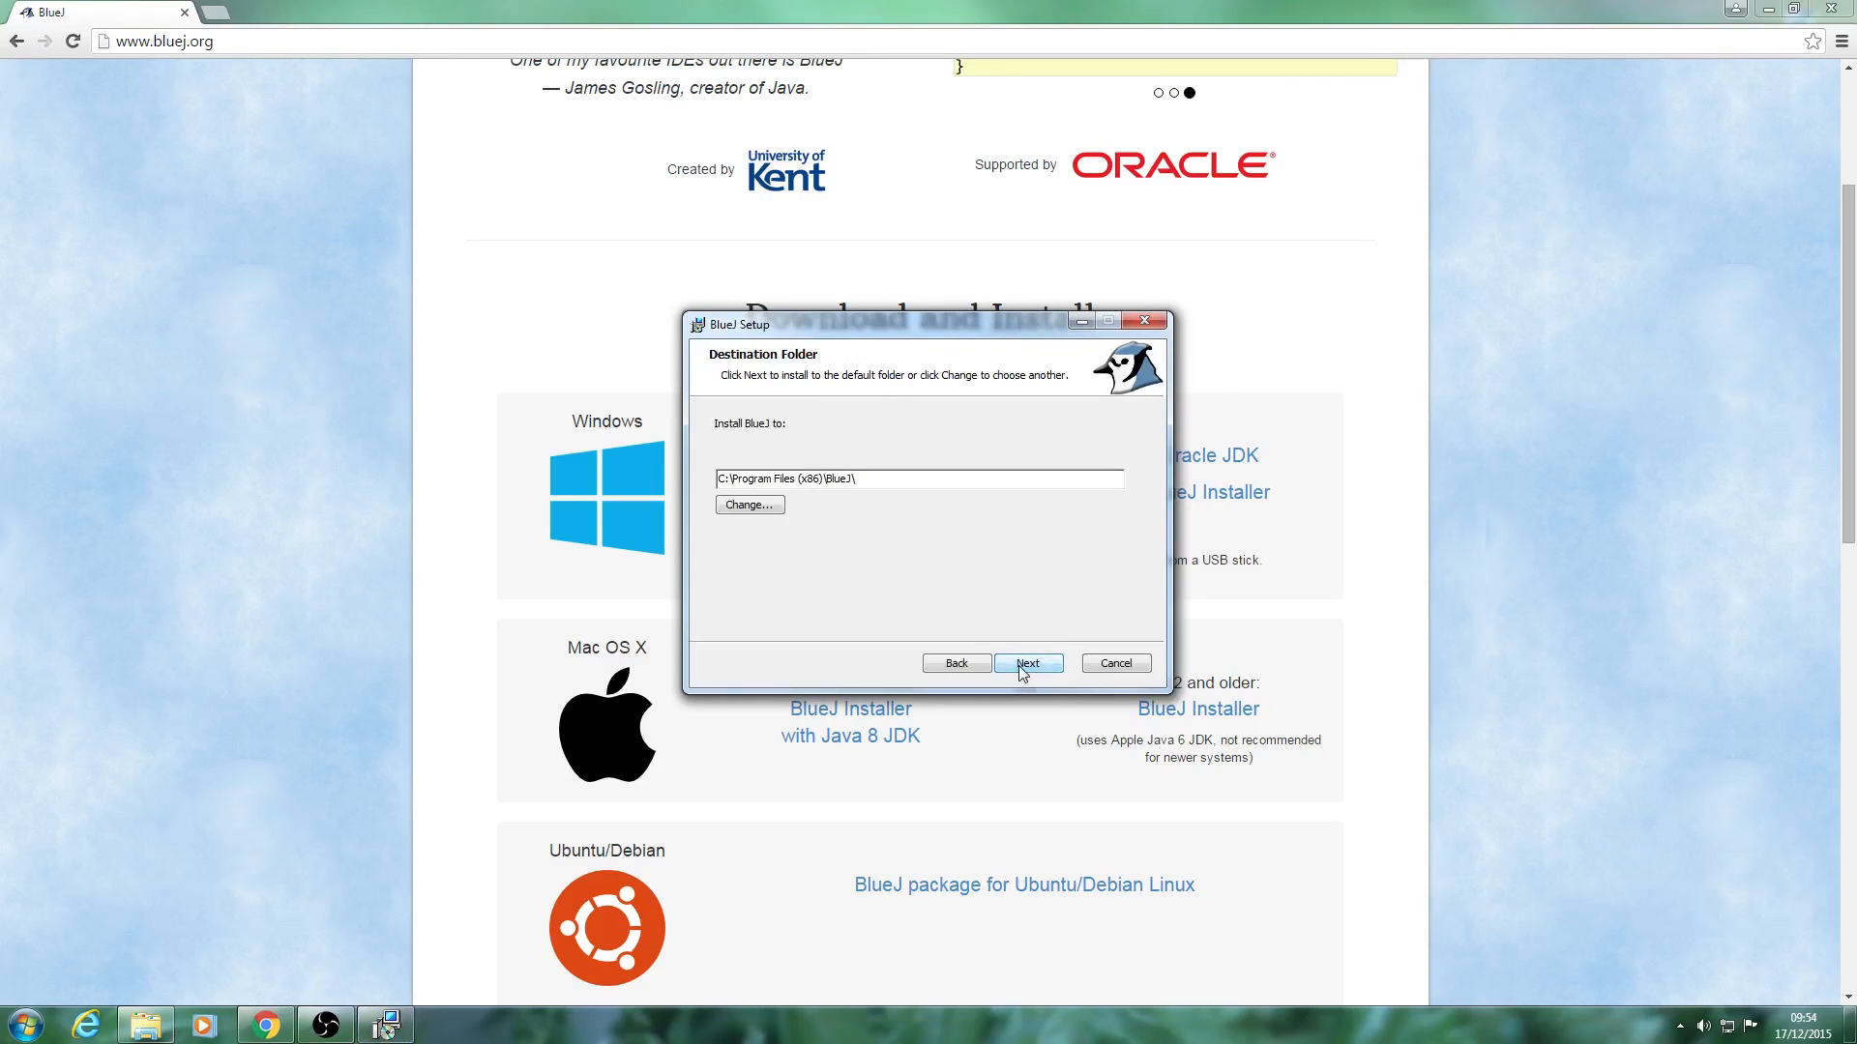
left_click(1021, 667)
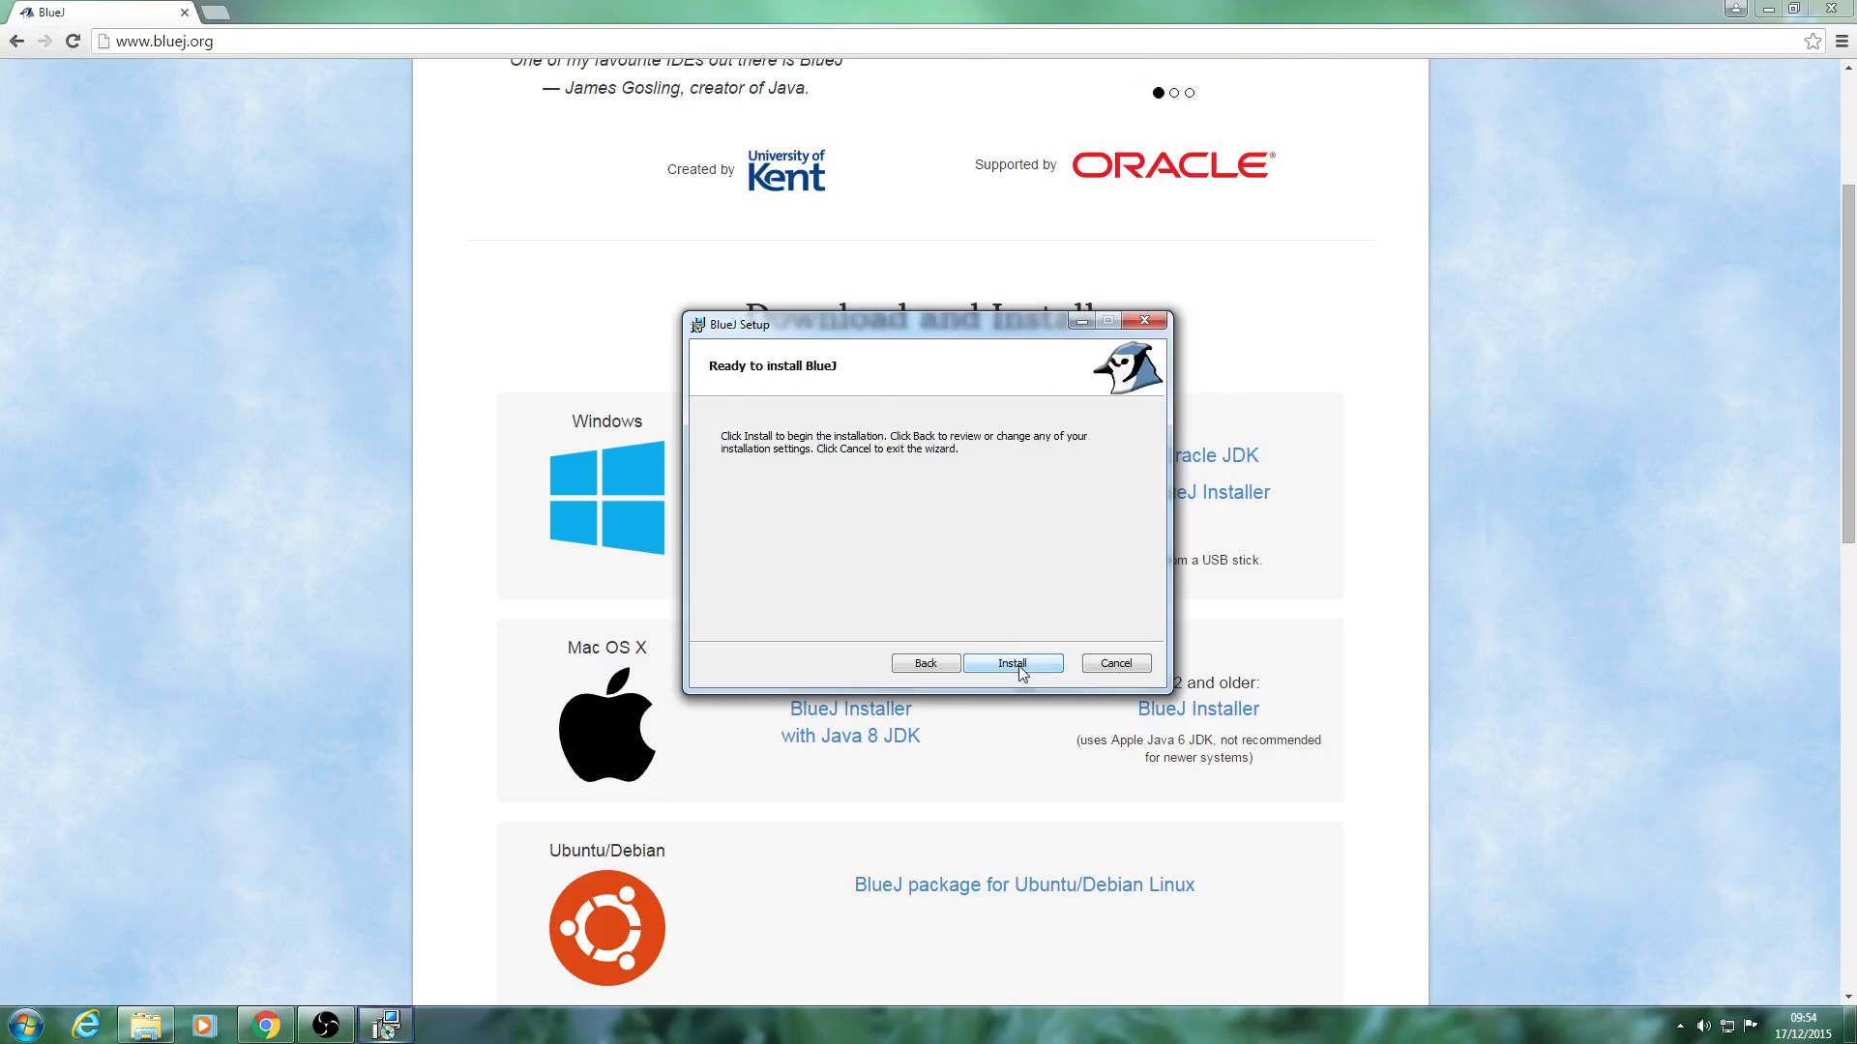
left_click(1021, 667)
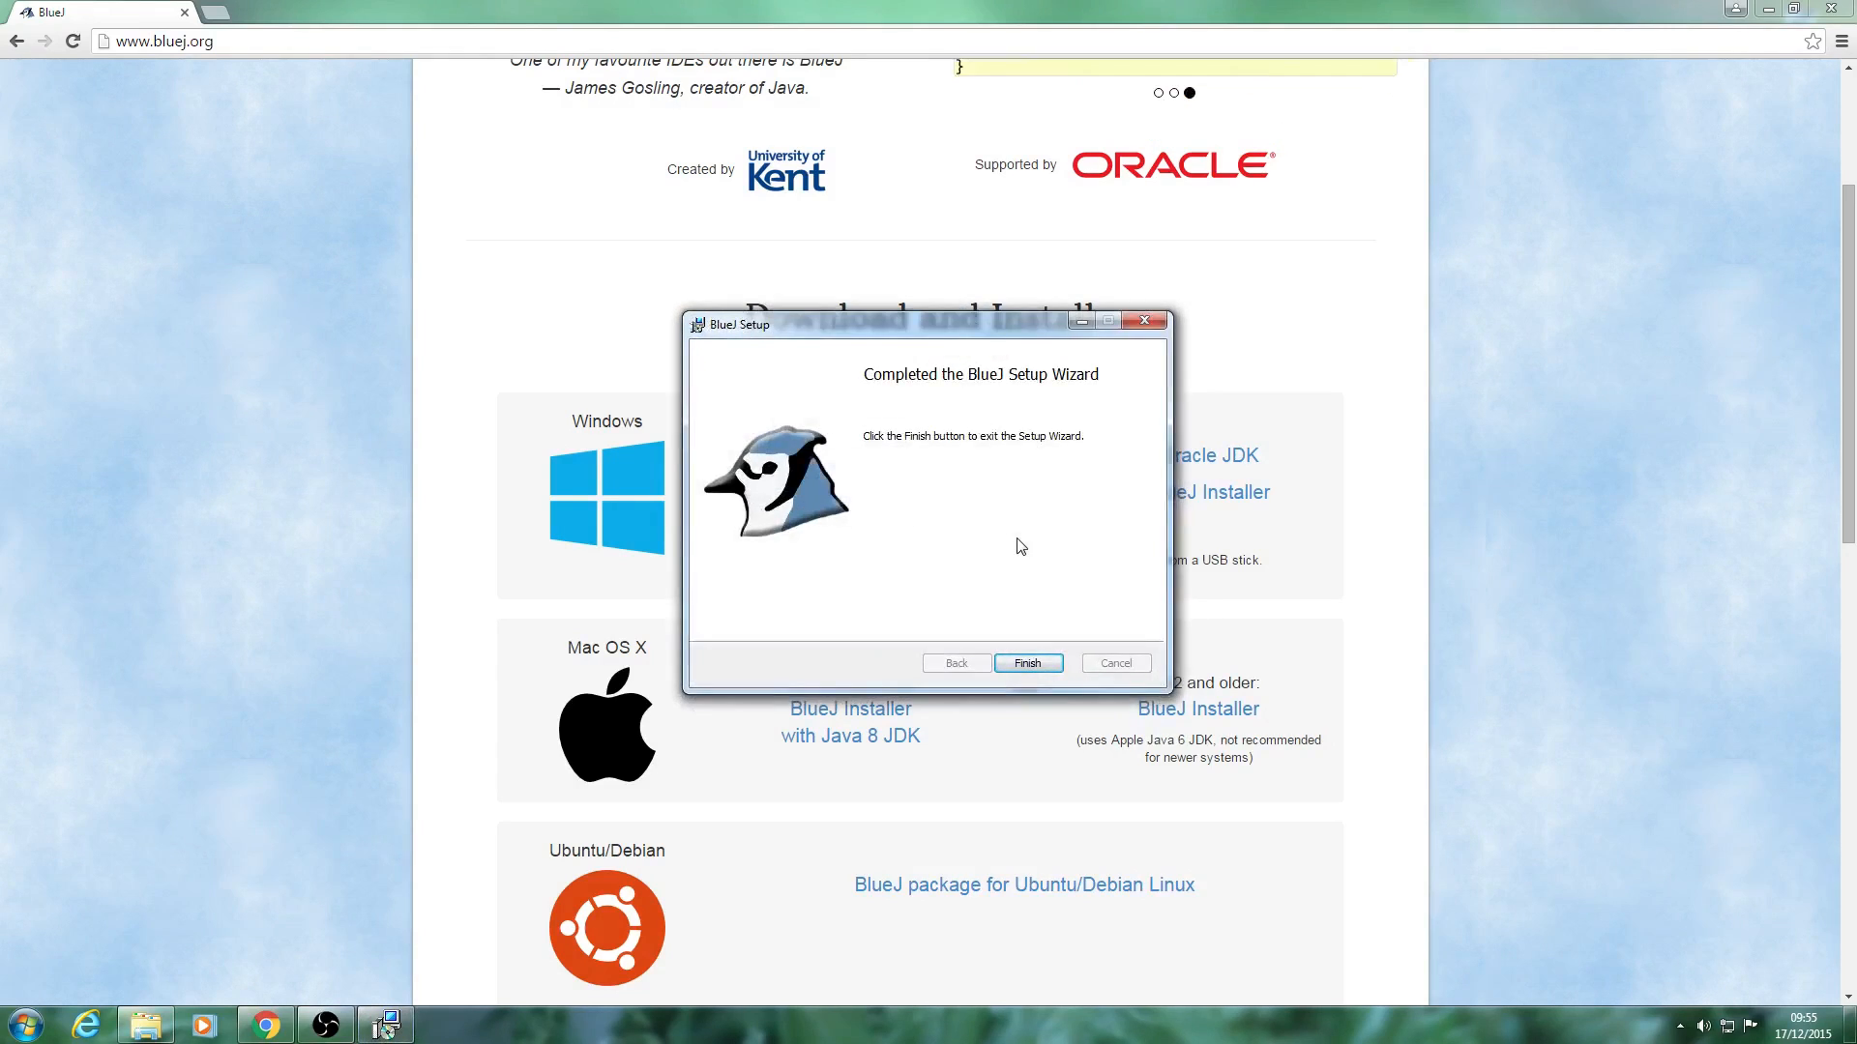
left_click(1006, 663)
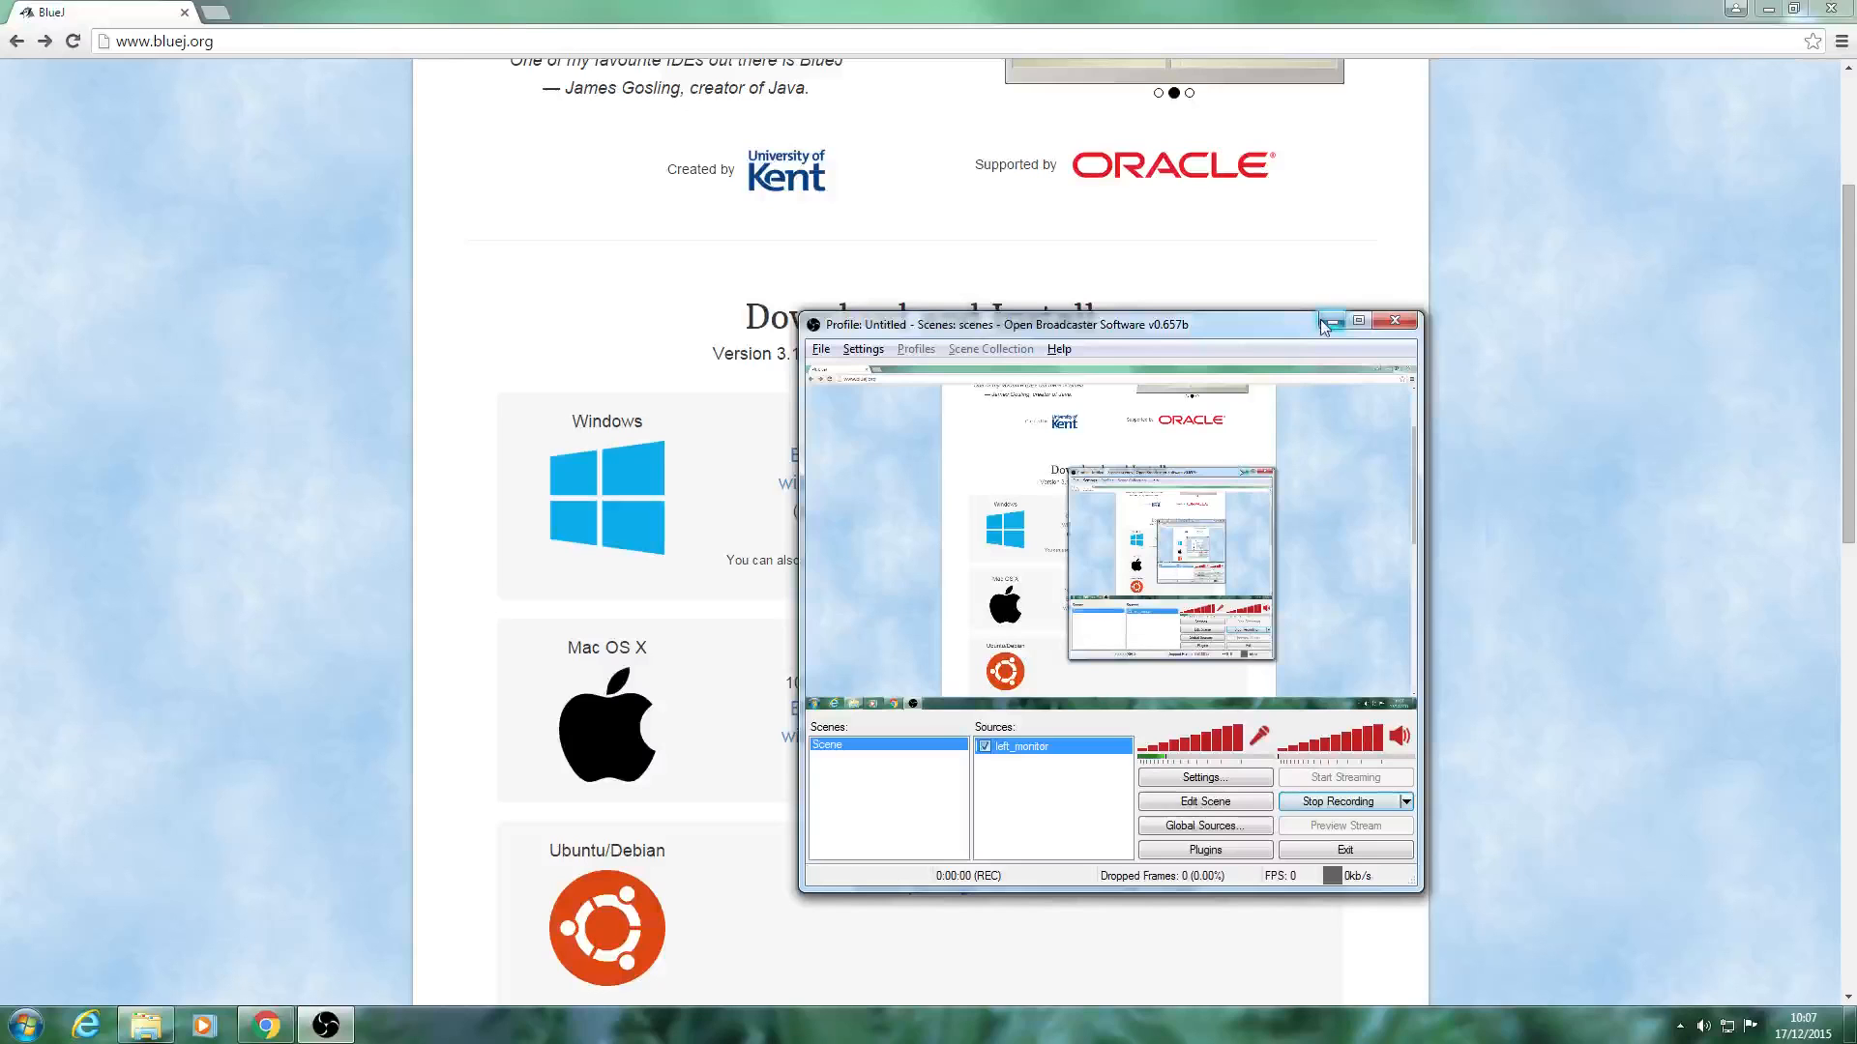
left_click(1338, 329)
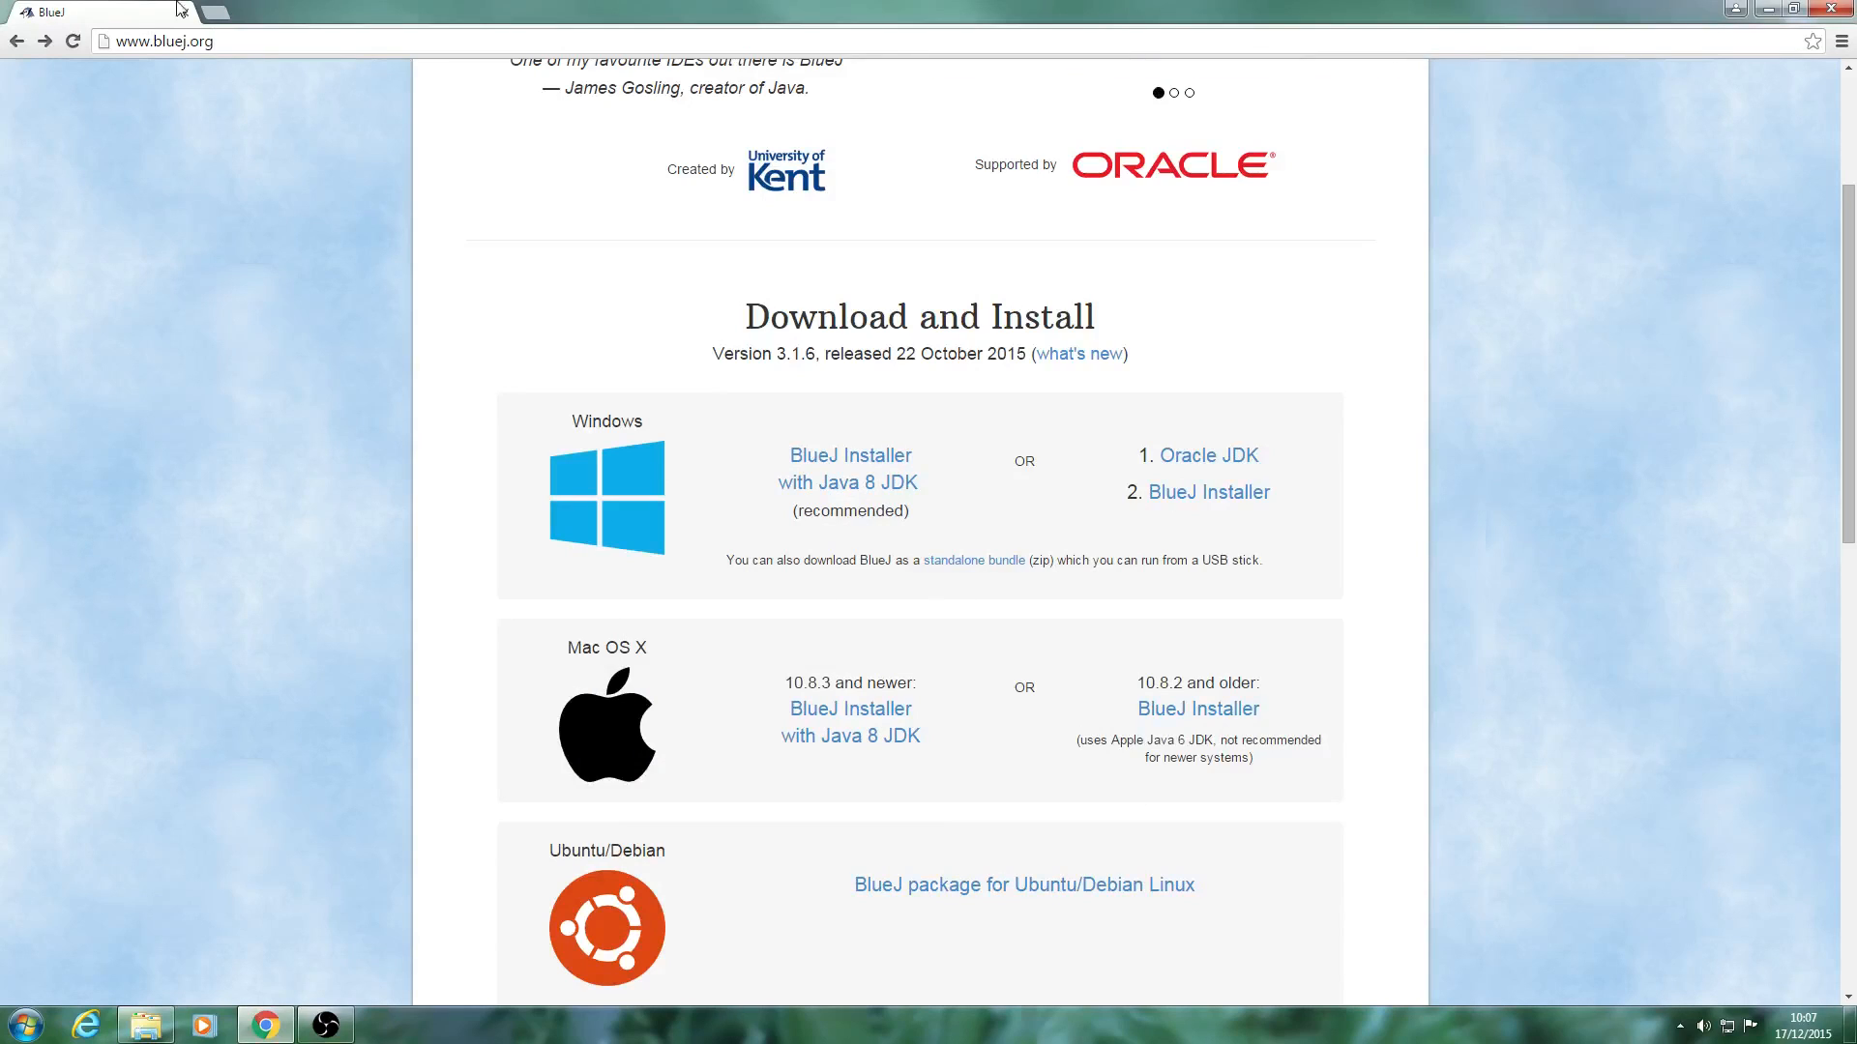
Download the latest mbed Windows serial port driver from the Windows serial configuration page found by searching the web for "mbed serial".
left_click_drag(236, 50, 3, 23)
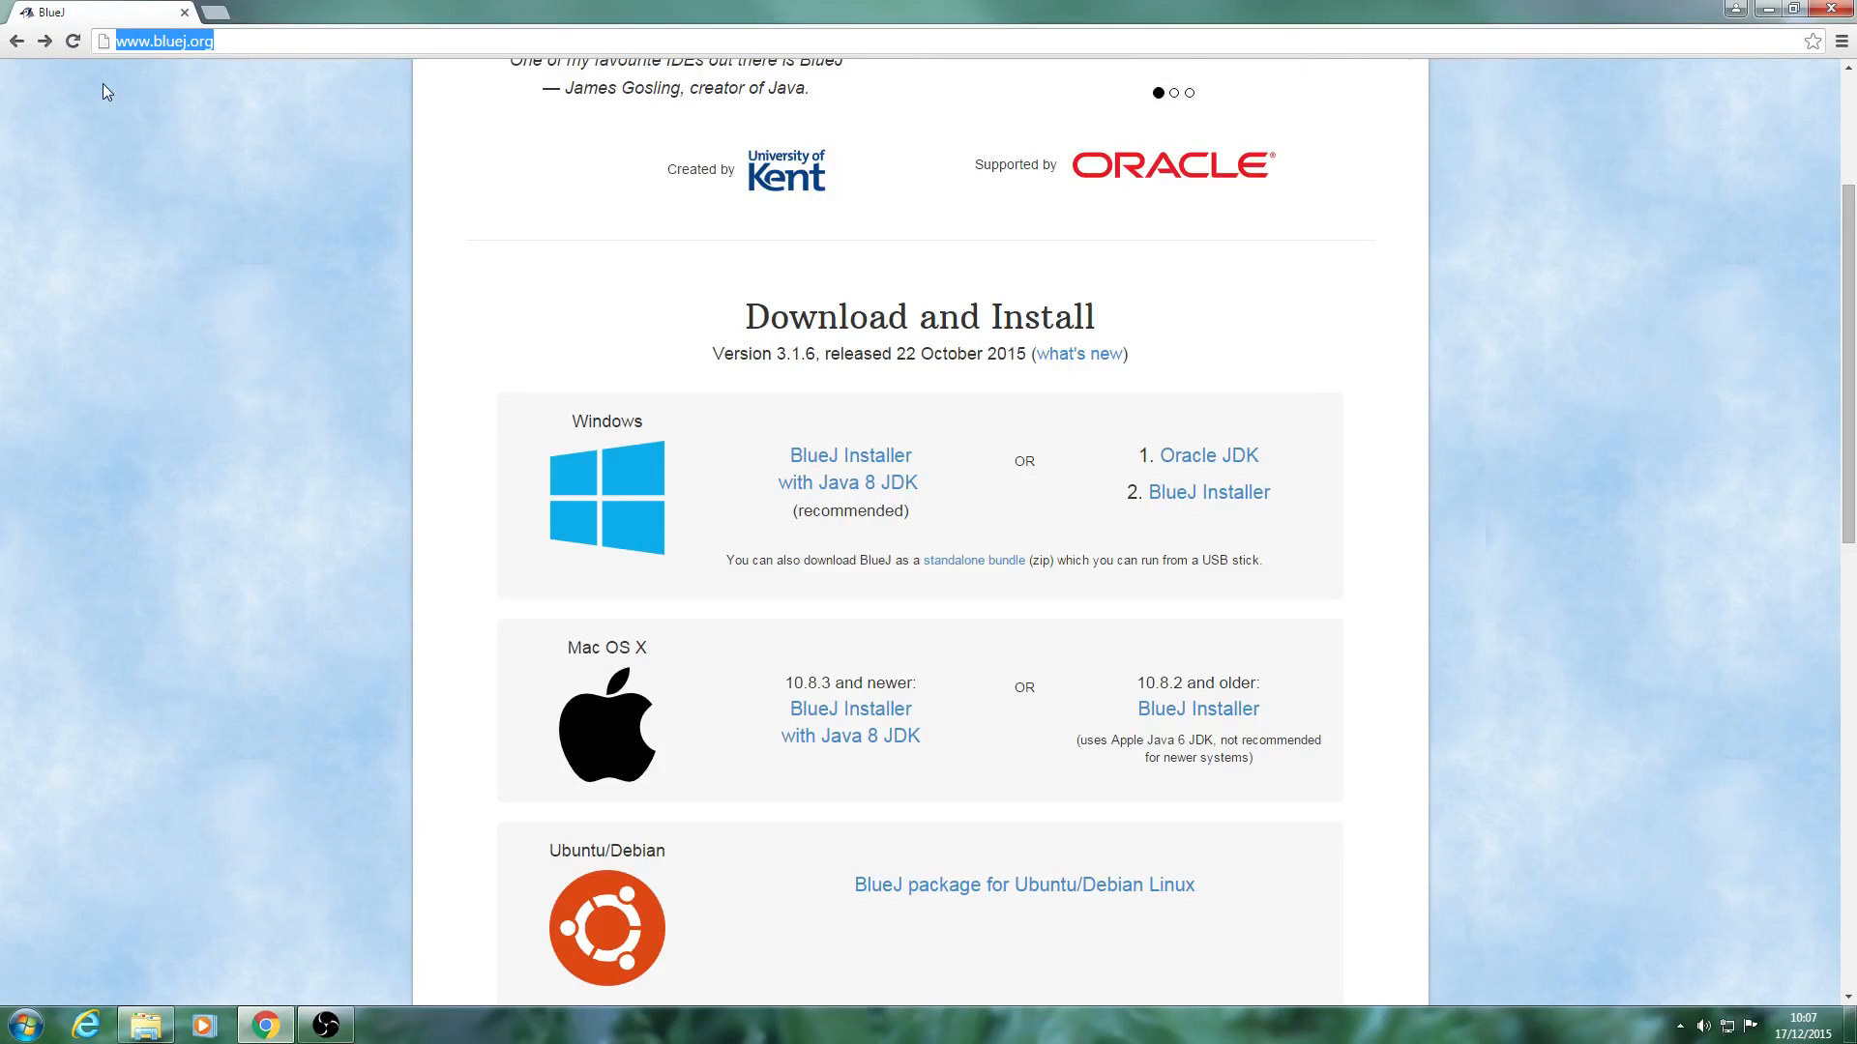
type("mbe")
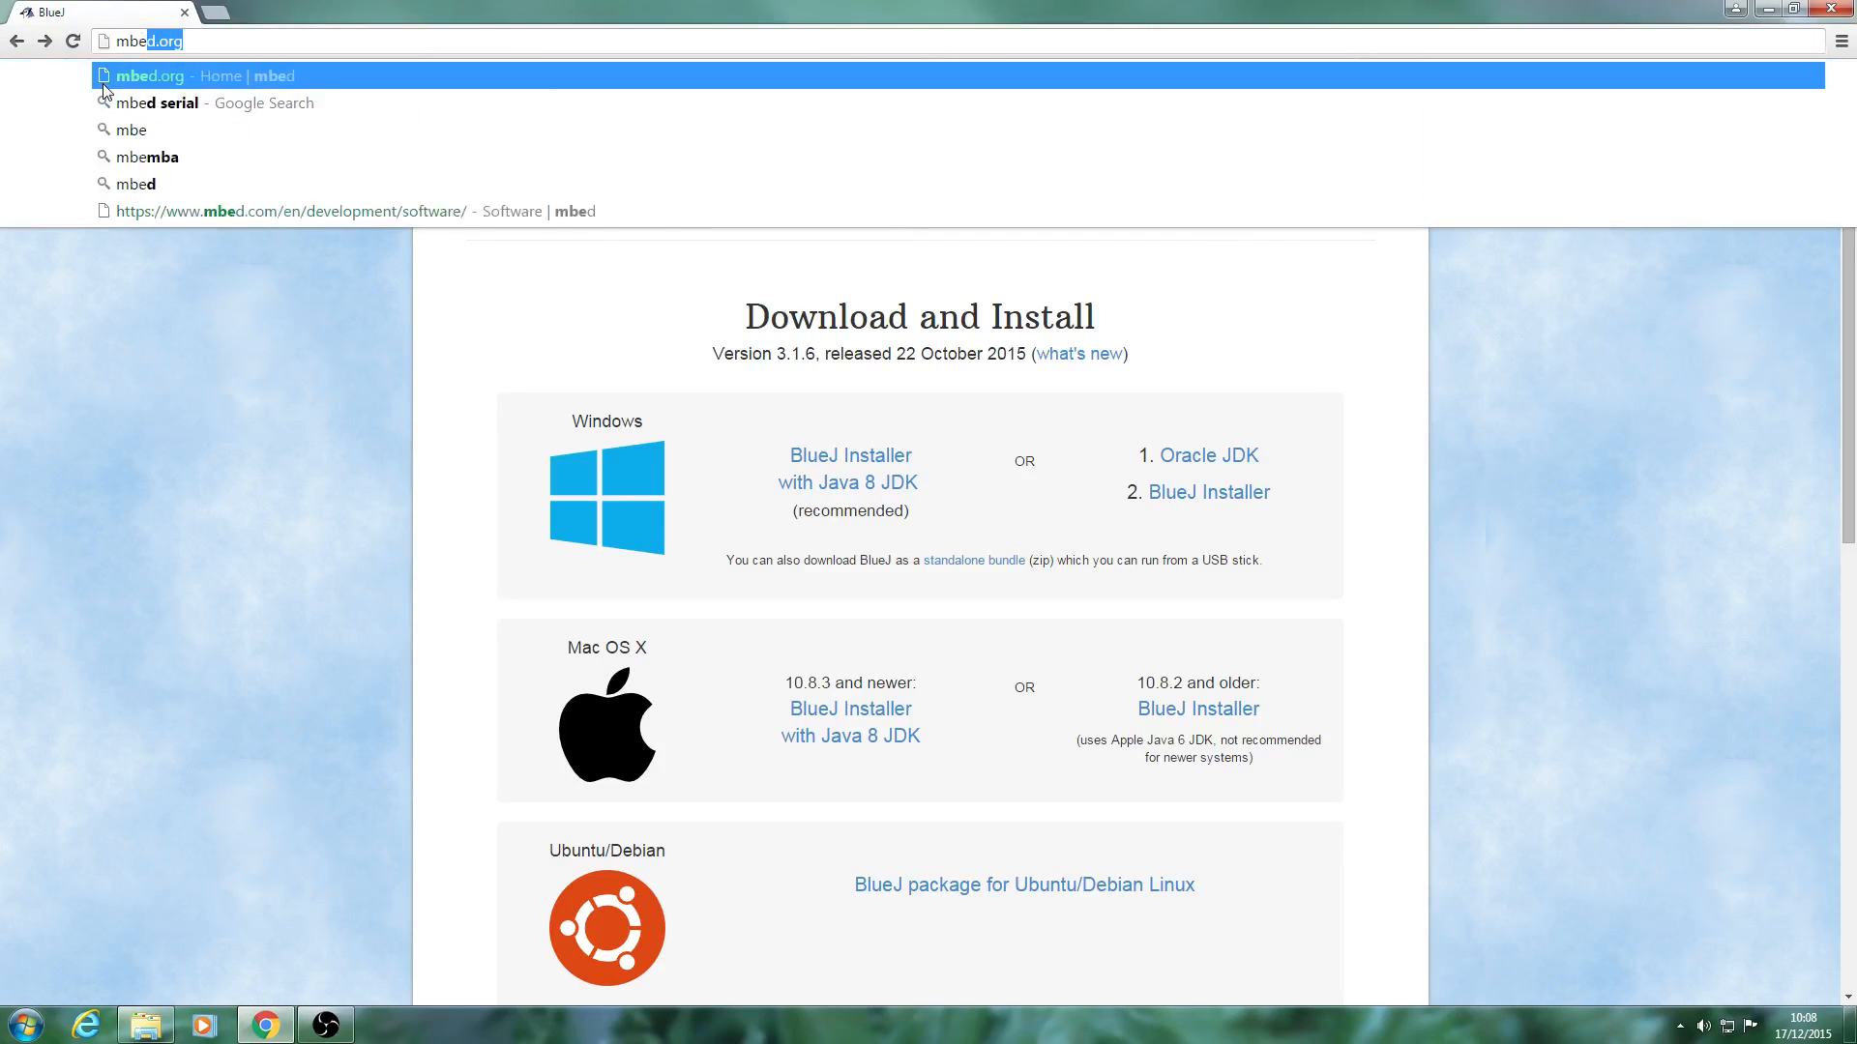
type("d serial")
key("Return")
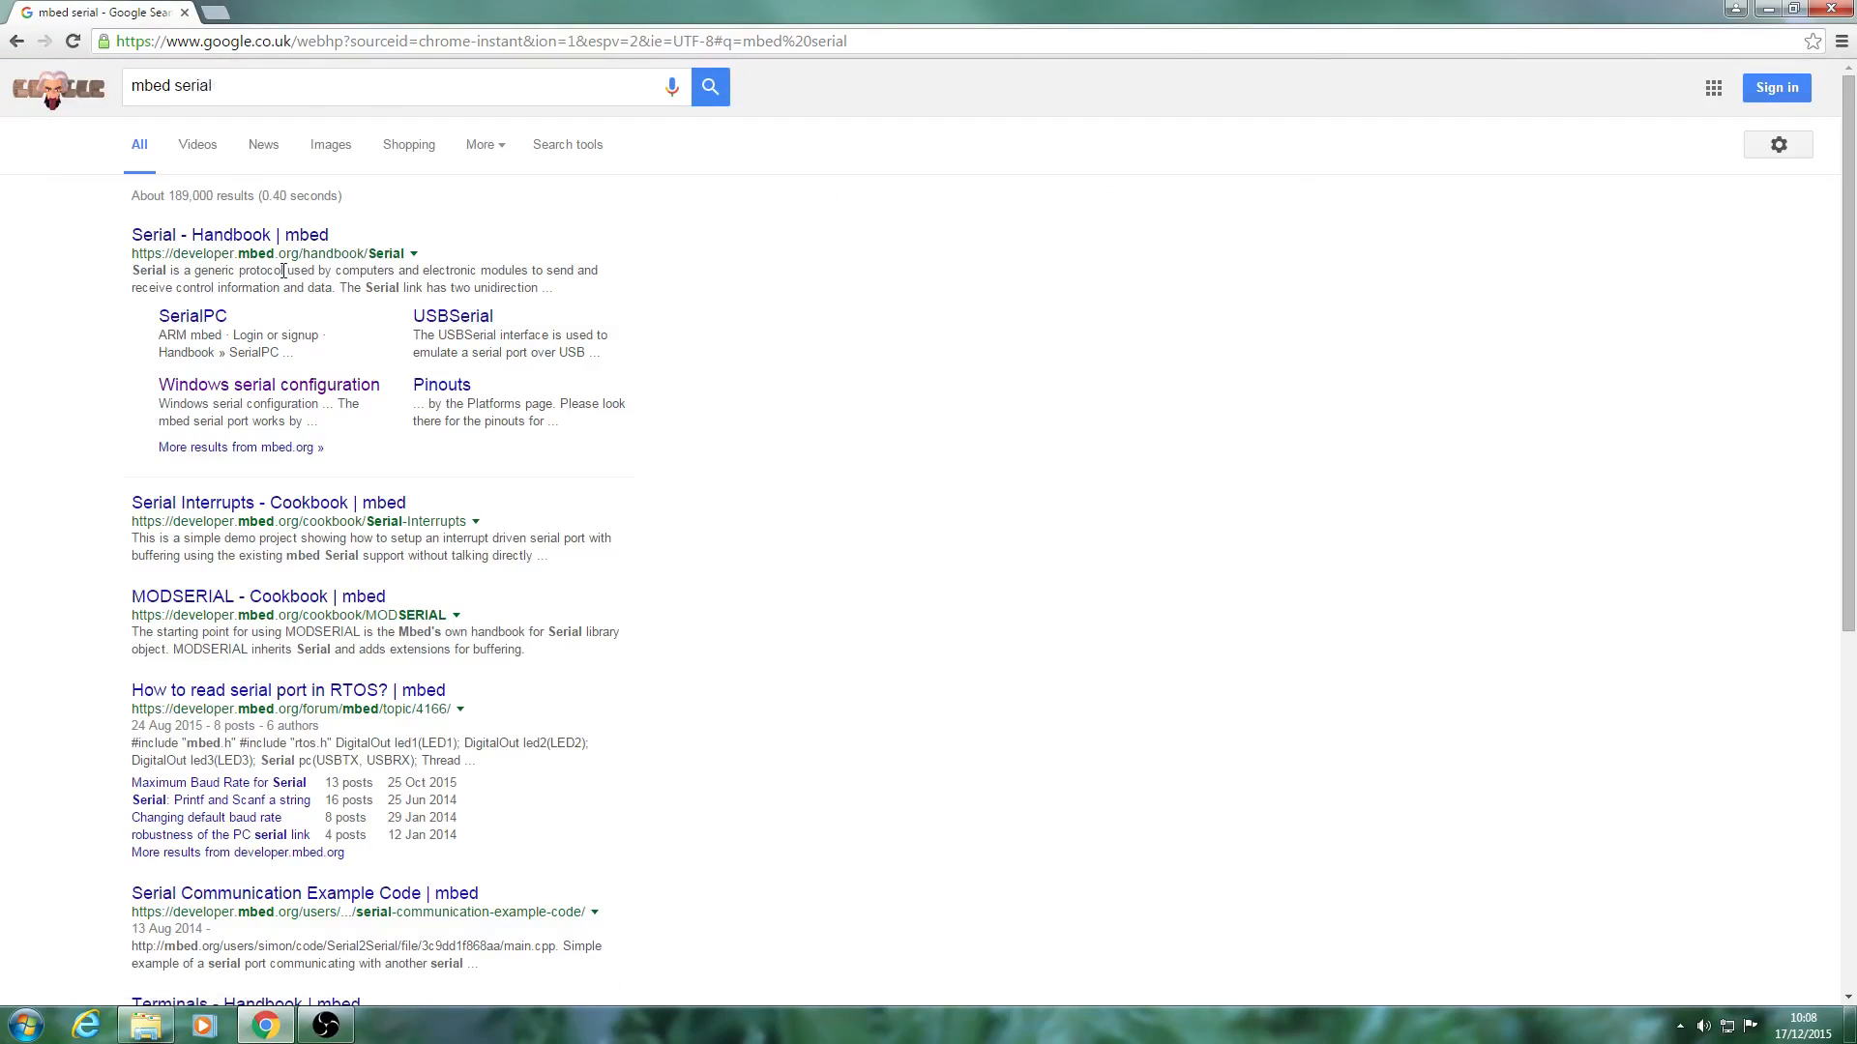
left_click(242, 396)
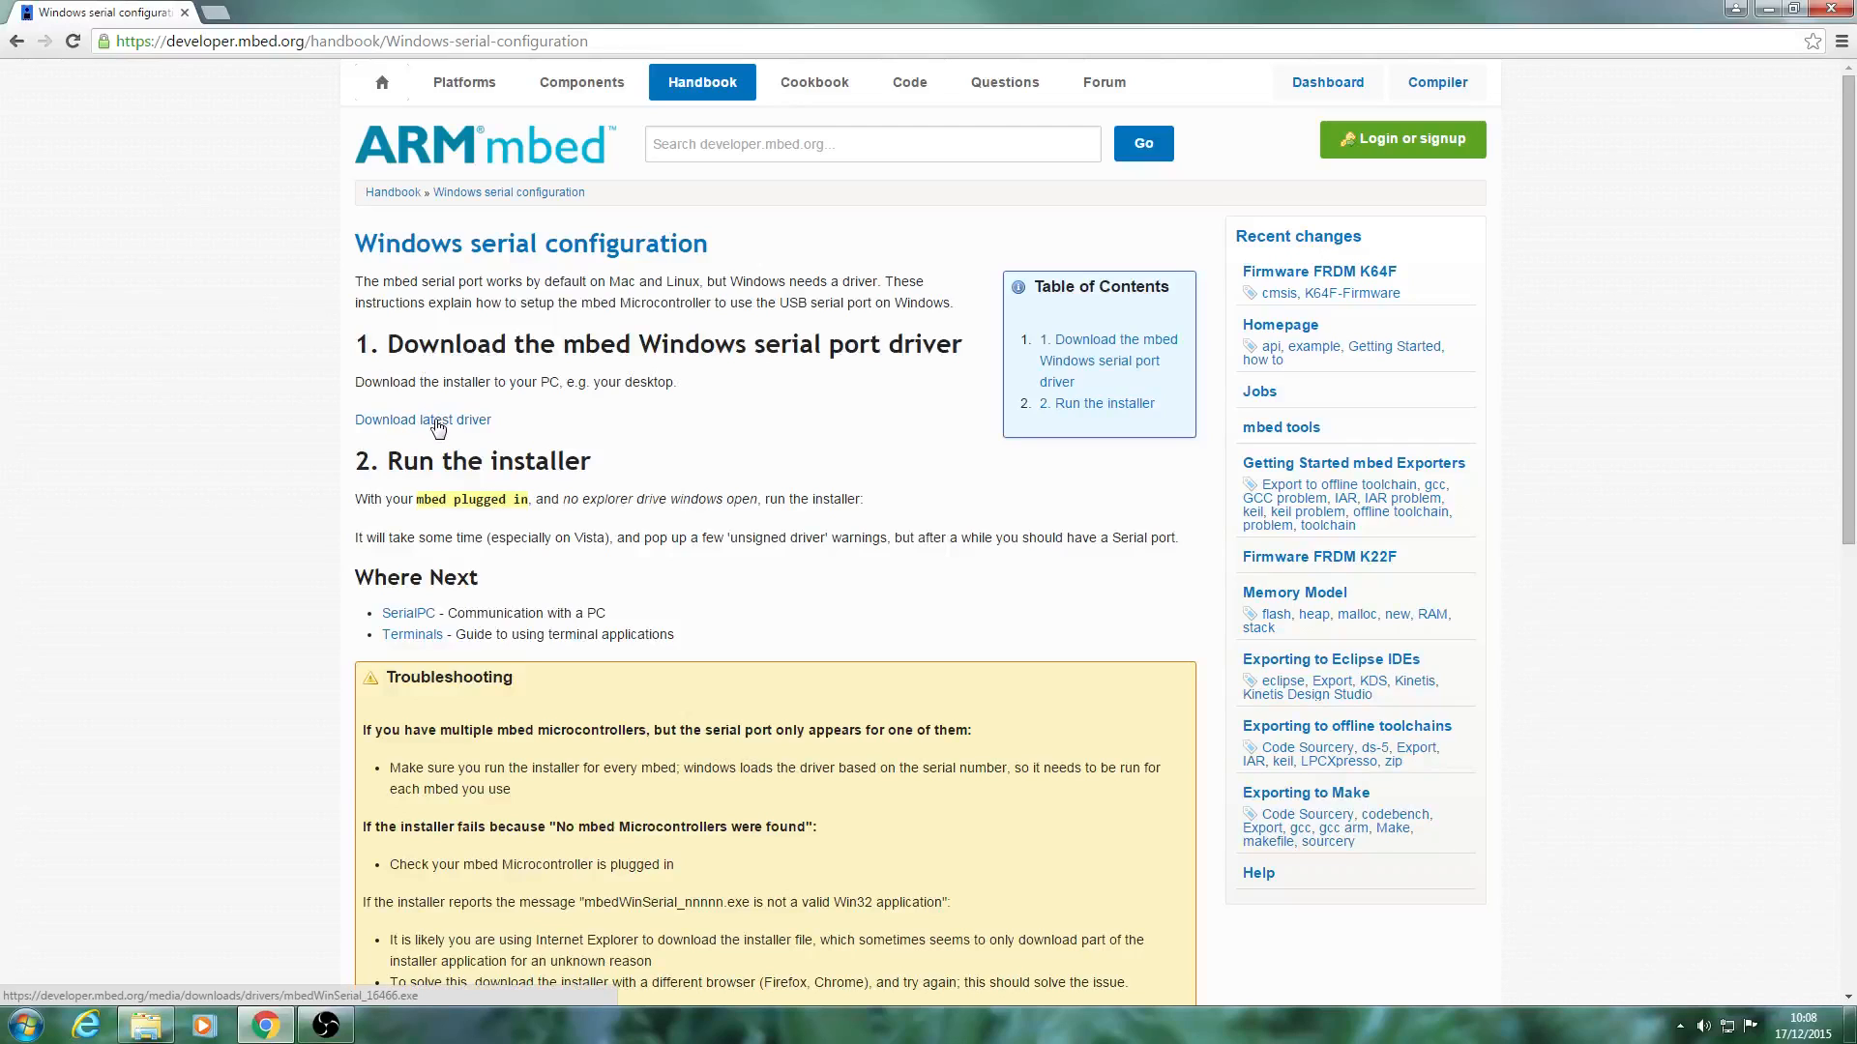
left_click(441, 421)
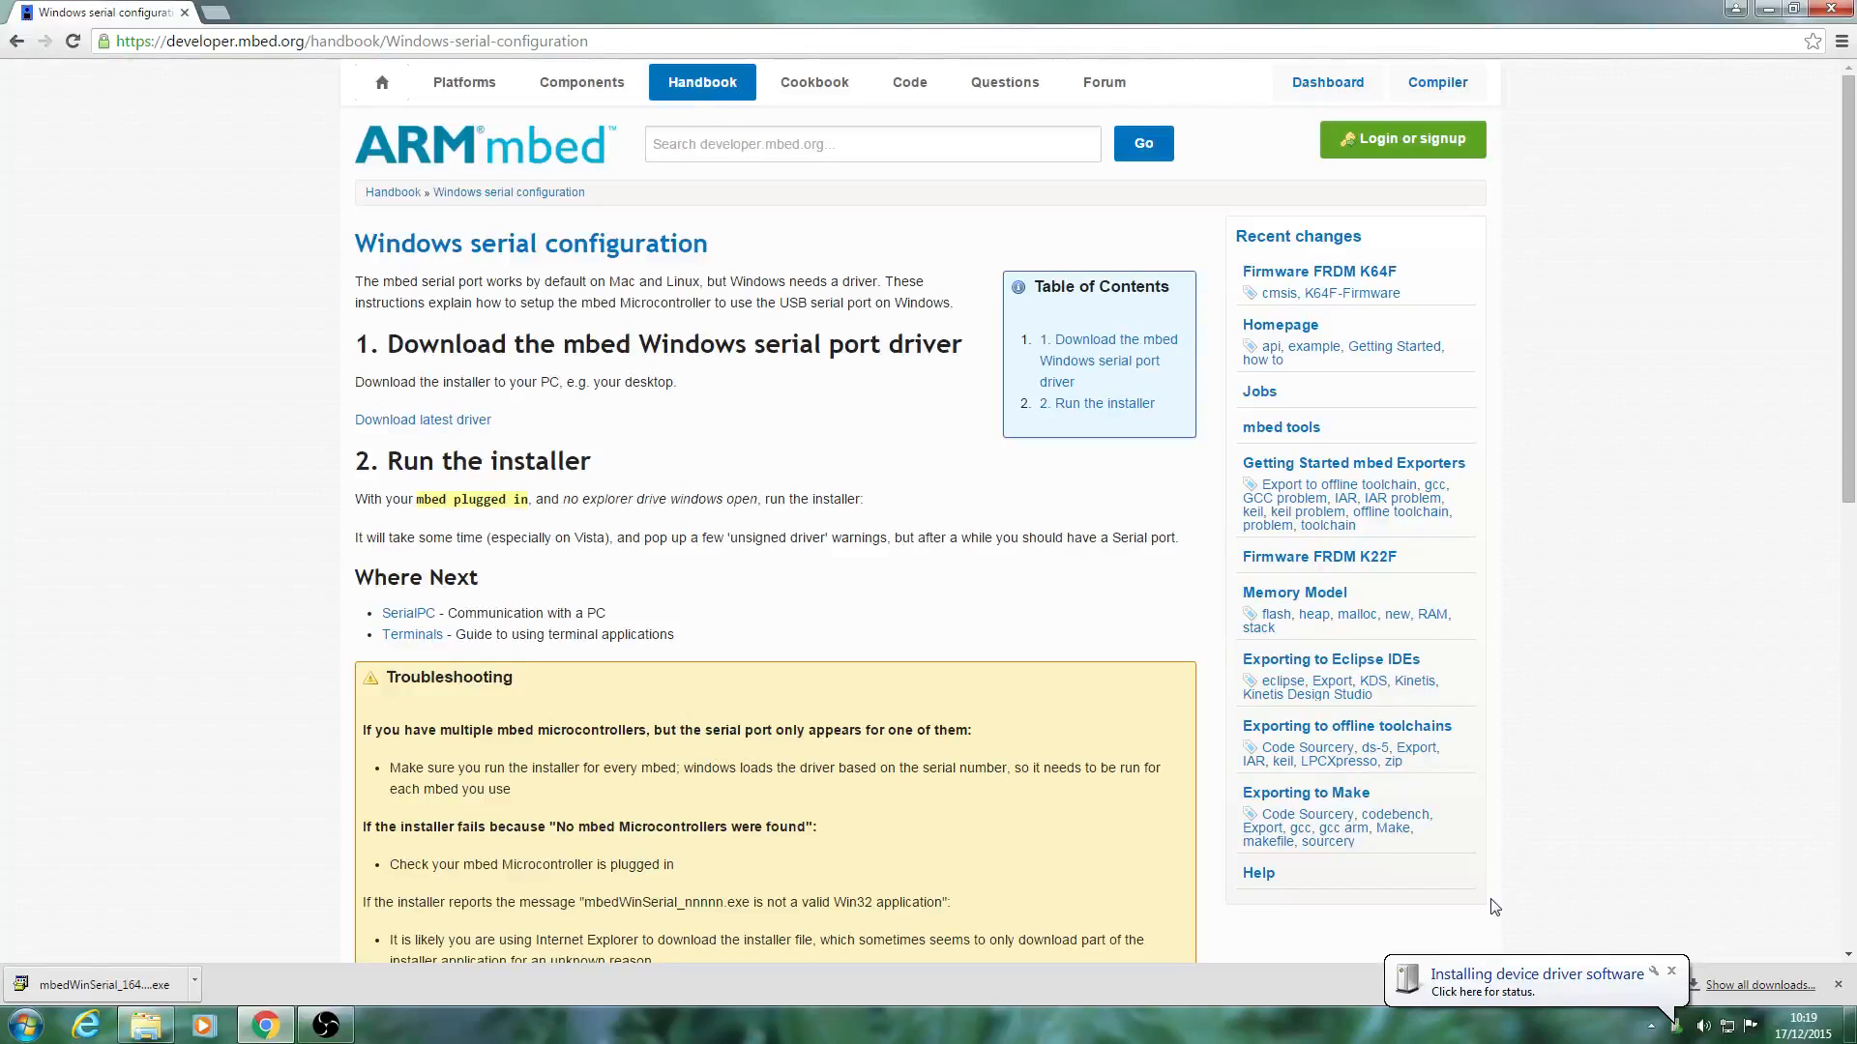
Check the driver software installation status of the connected USB device, and close the status window.
left_click(1521, 985)
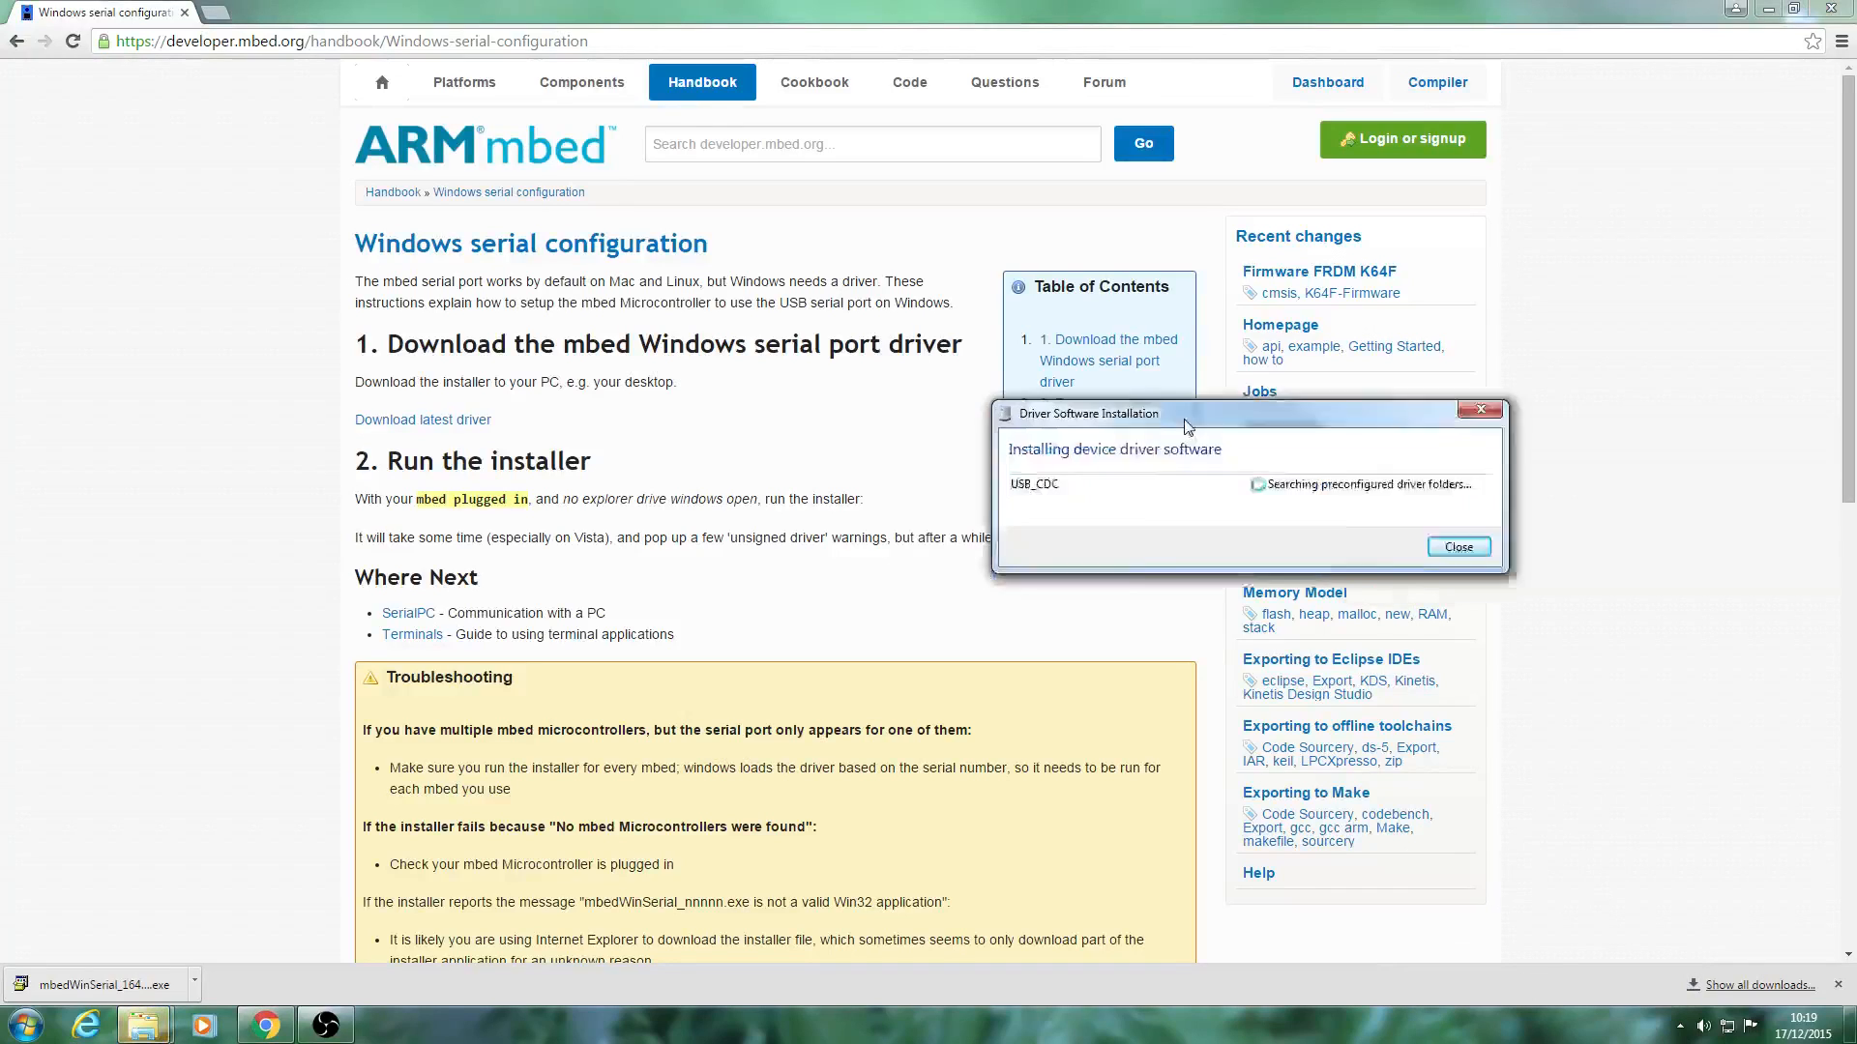
left_click_drag(1187, 427, 958, 444)
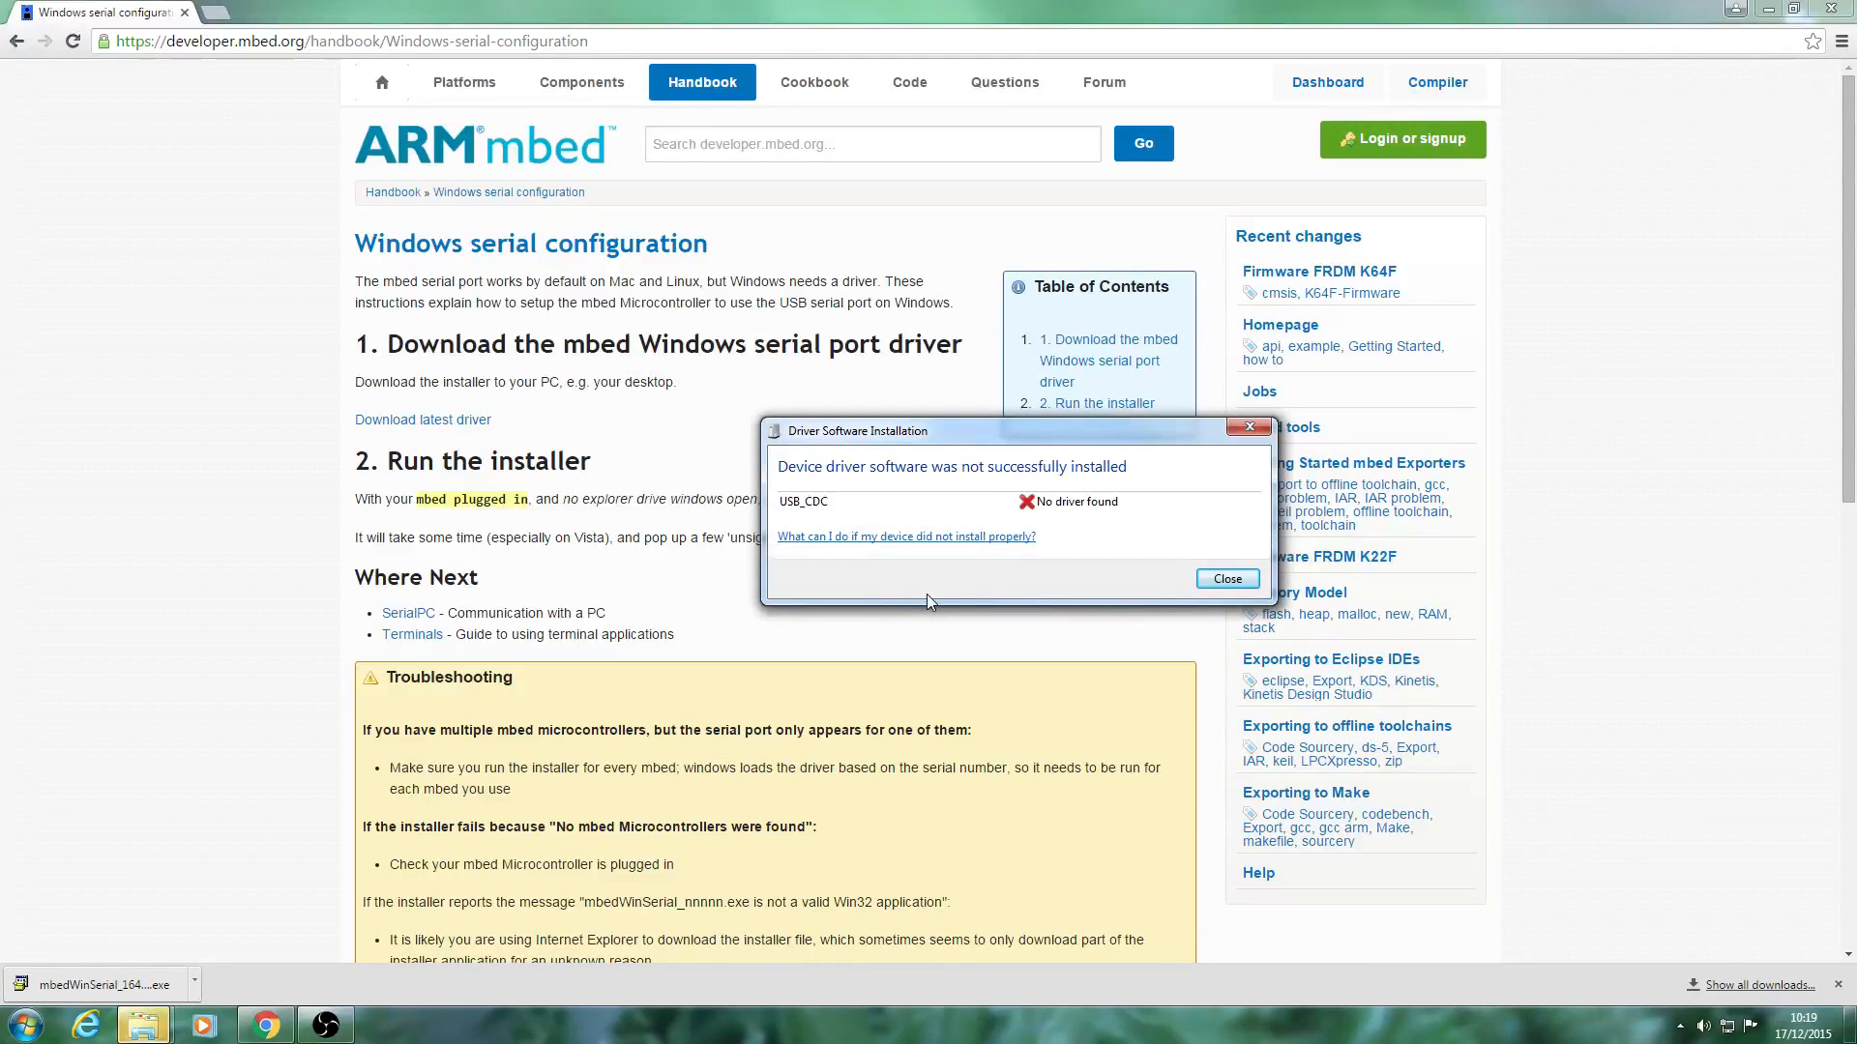
left_click(1228, 580)
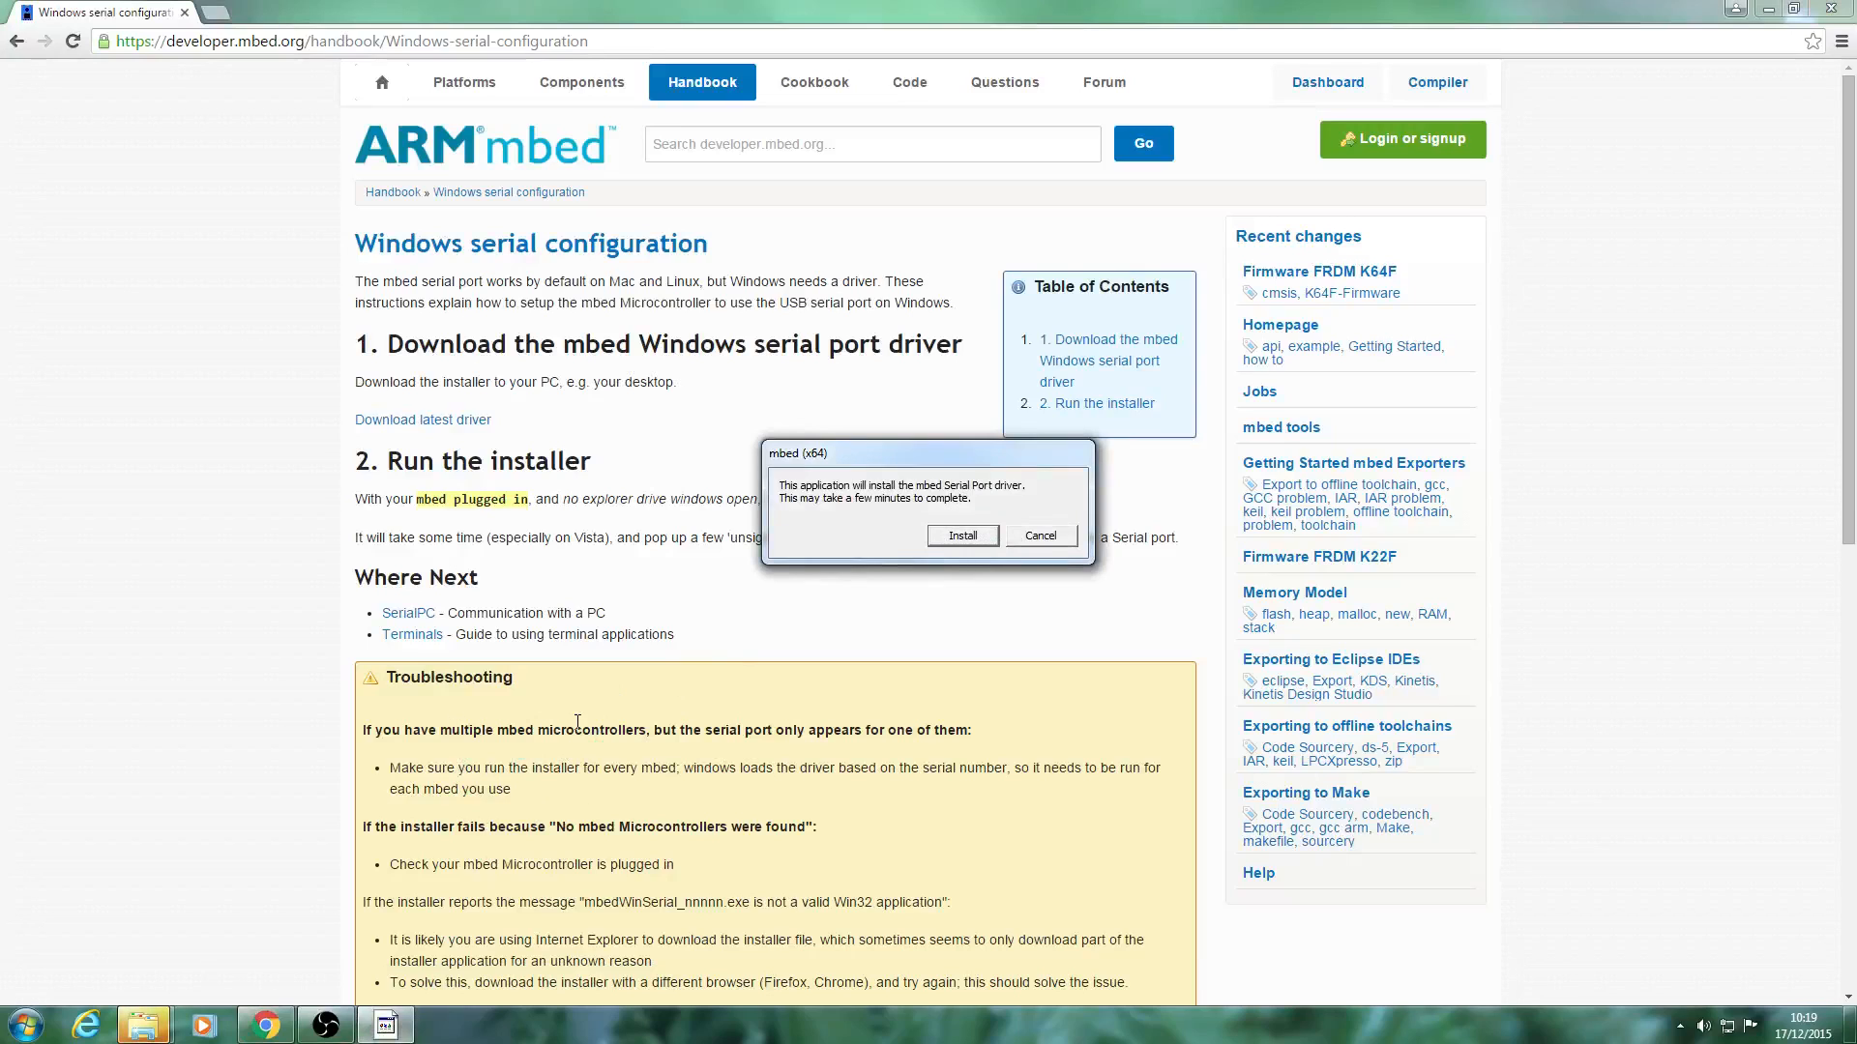
Install the mbed Serial Port driver and finish its installer.
left_click(960, 541)
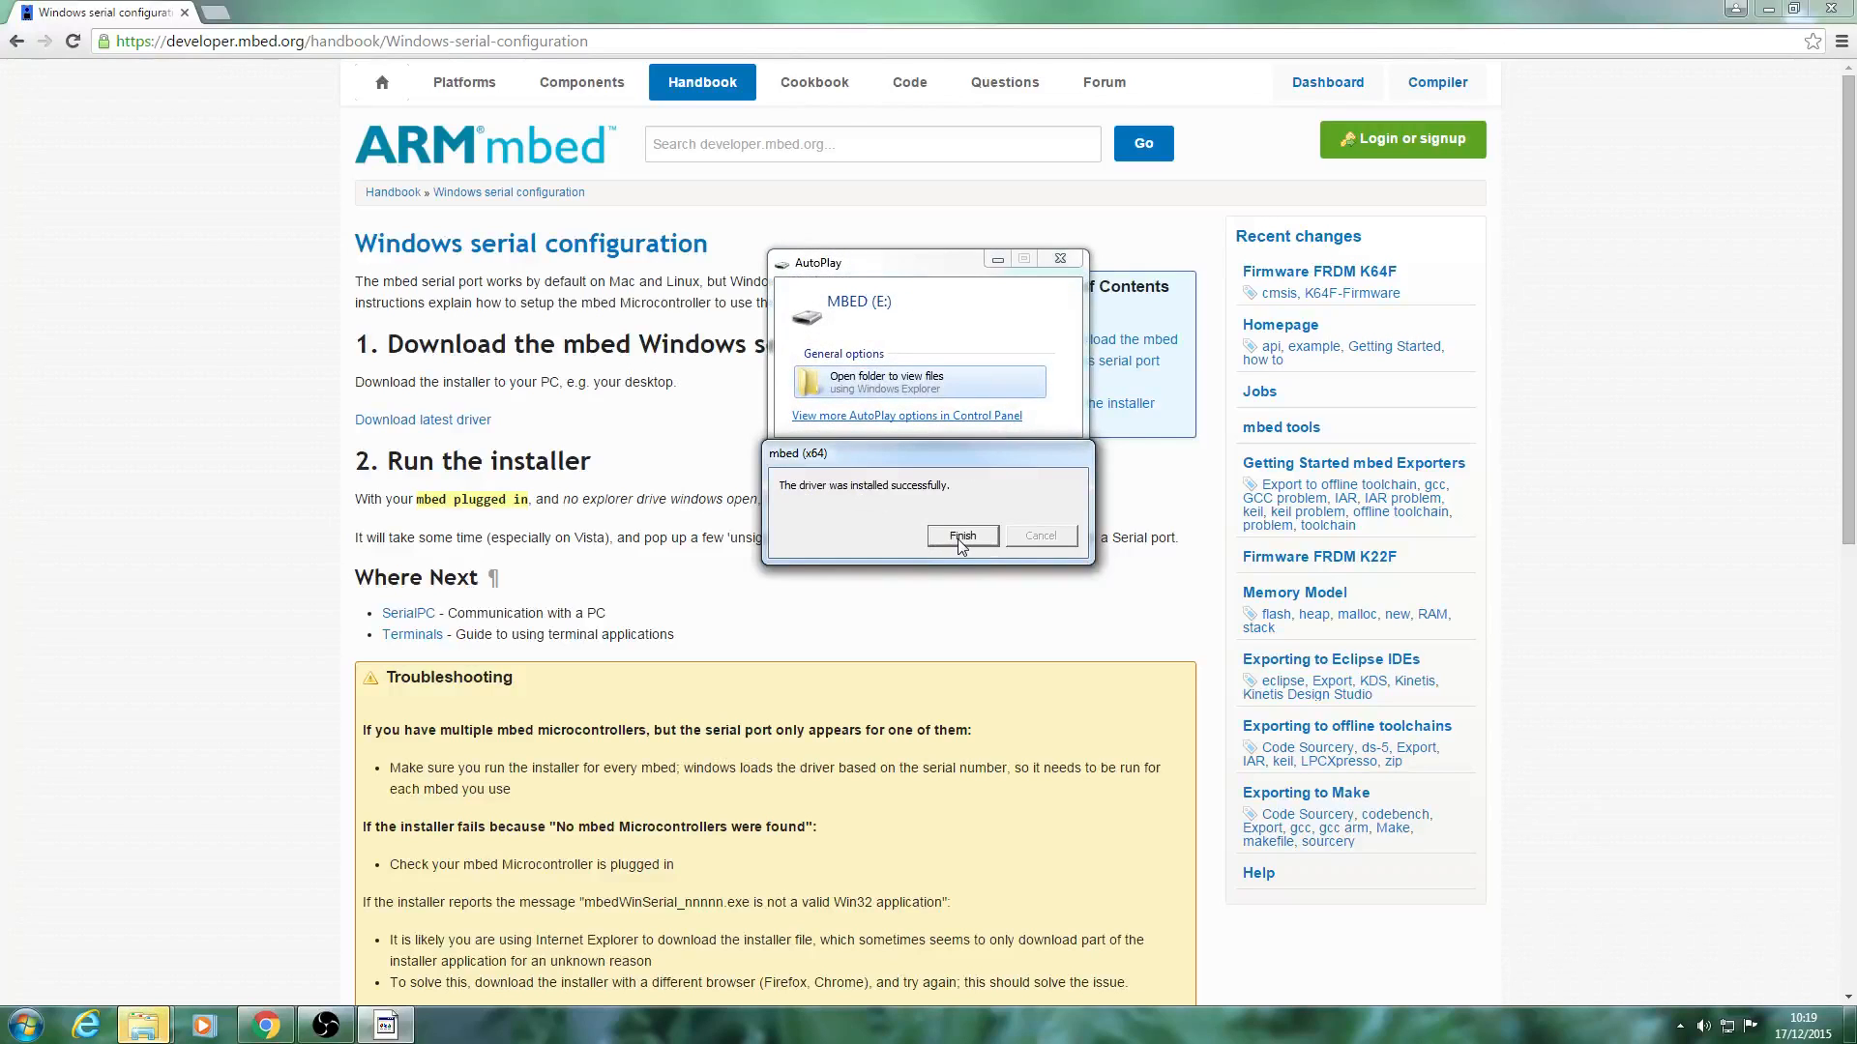
left_click(962, 536)
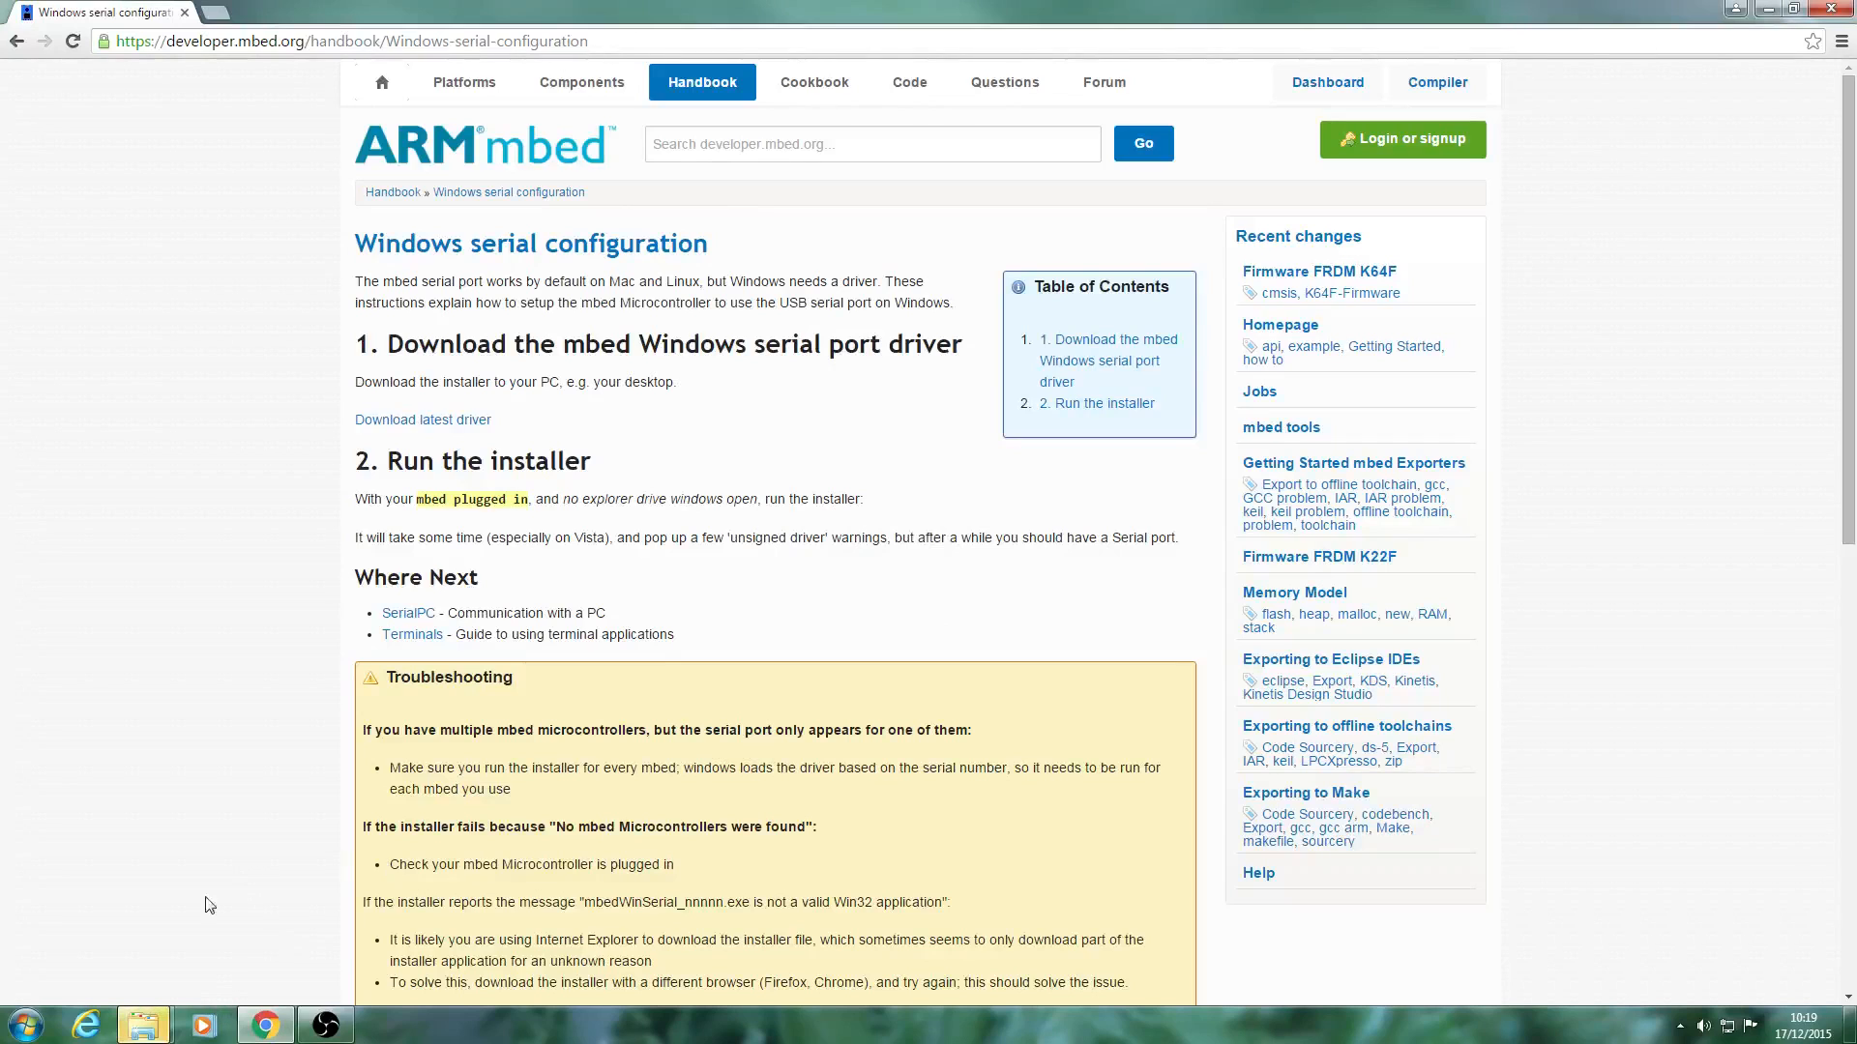
Bring up the AutoPlay window for the MBED (E:) drive and open its folder to view the files.
left_click(143, 1025)
left_click(263, 940)
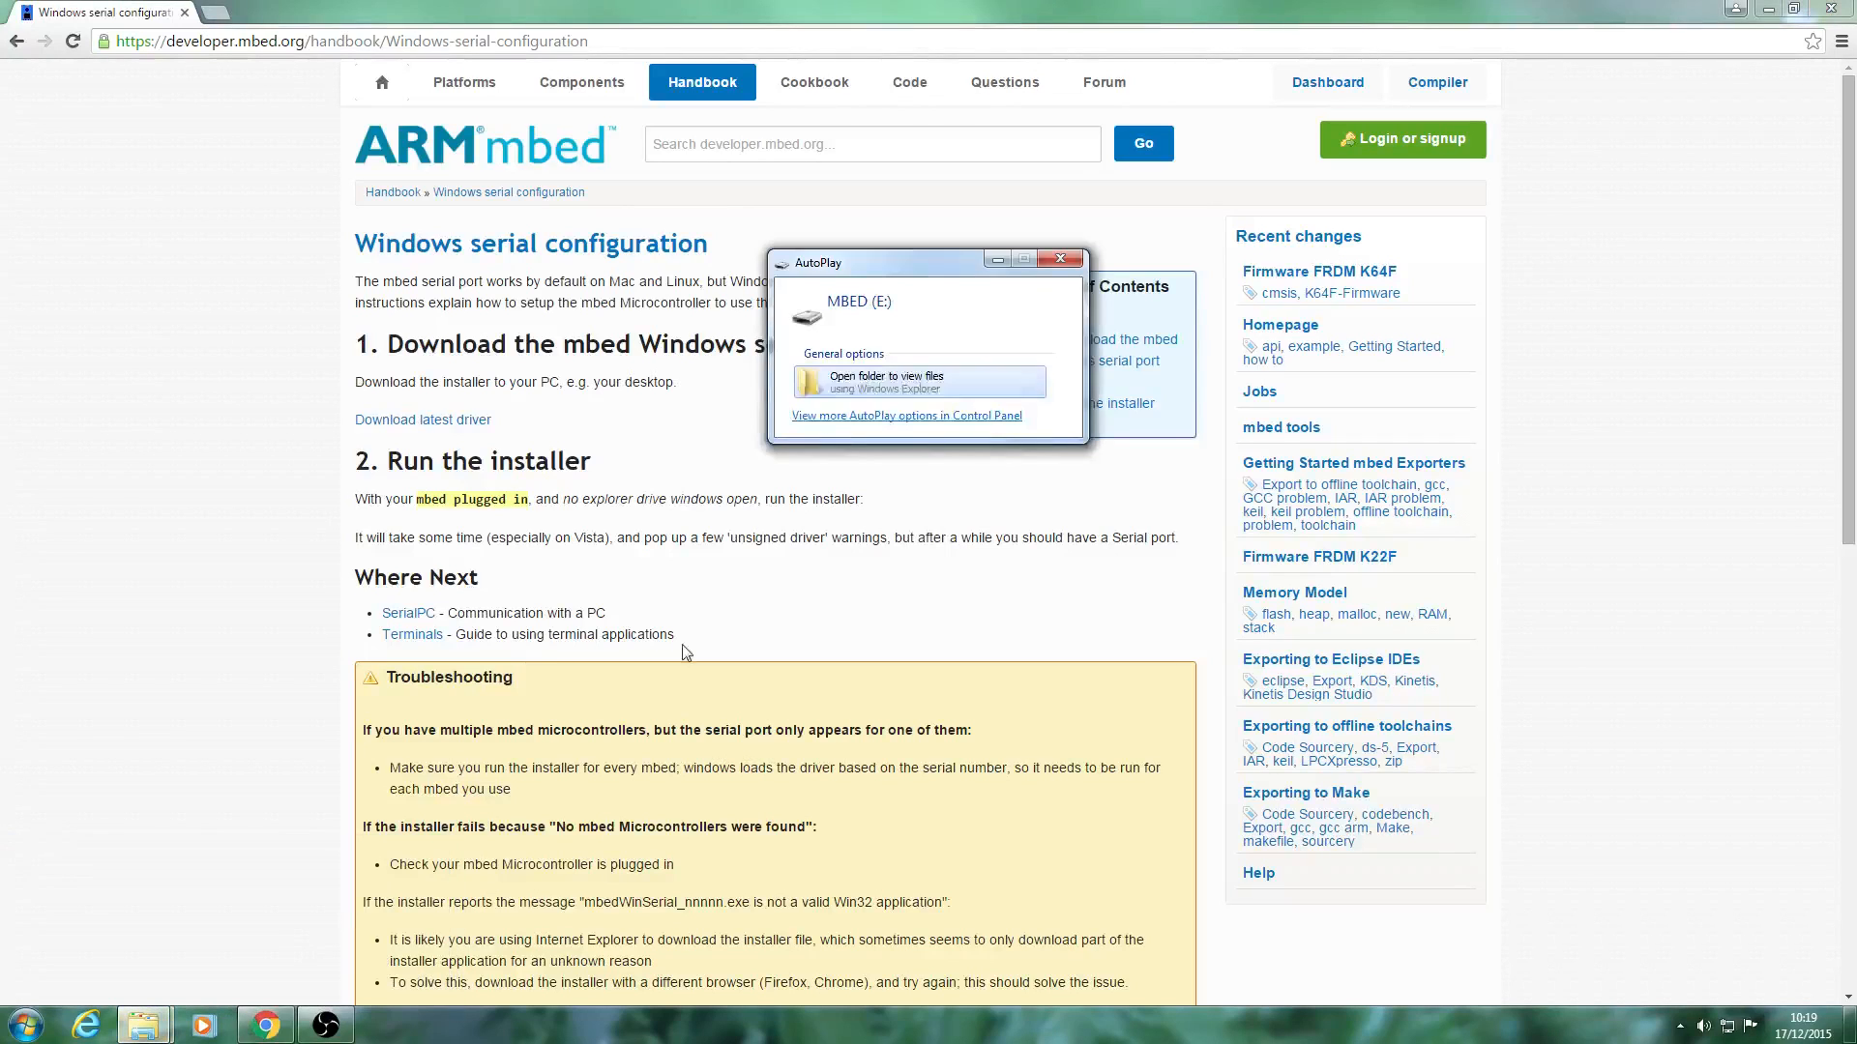
left_click(839, 385)
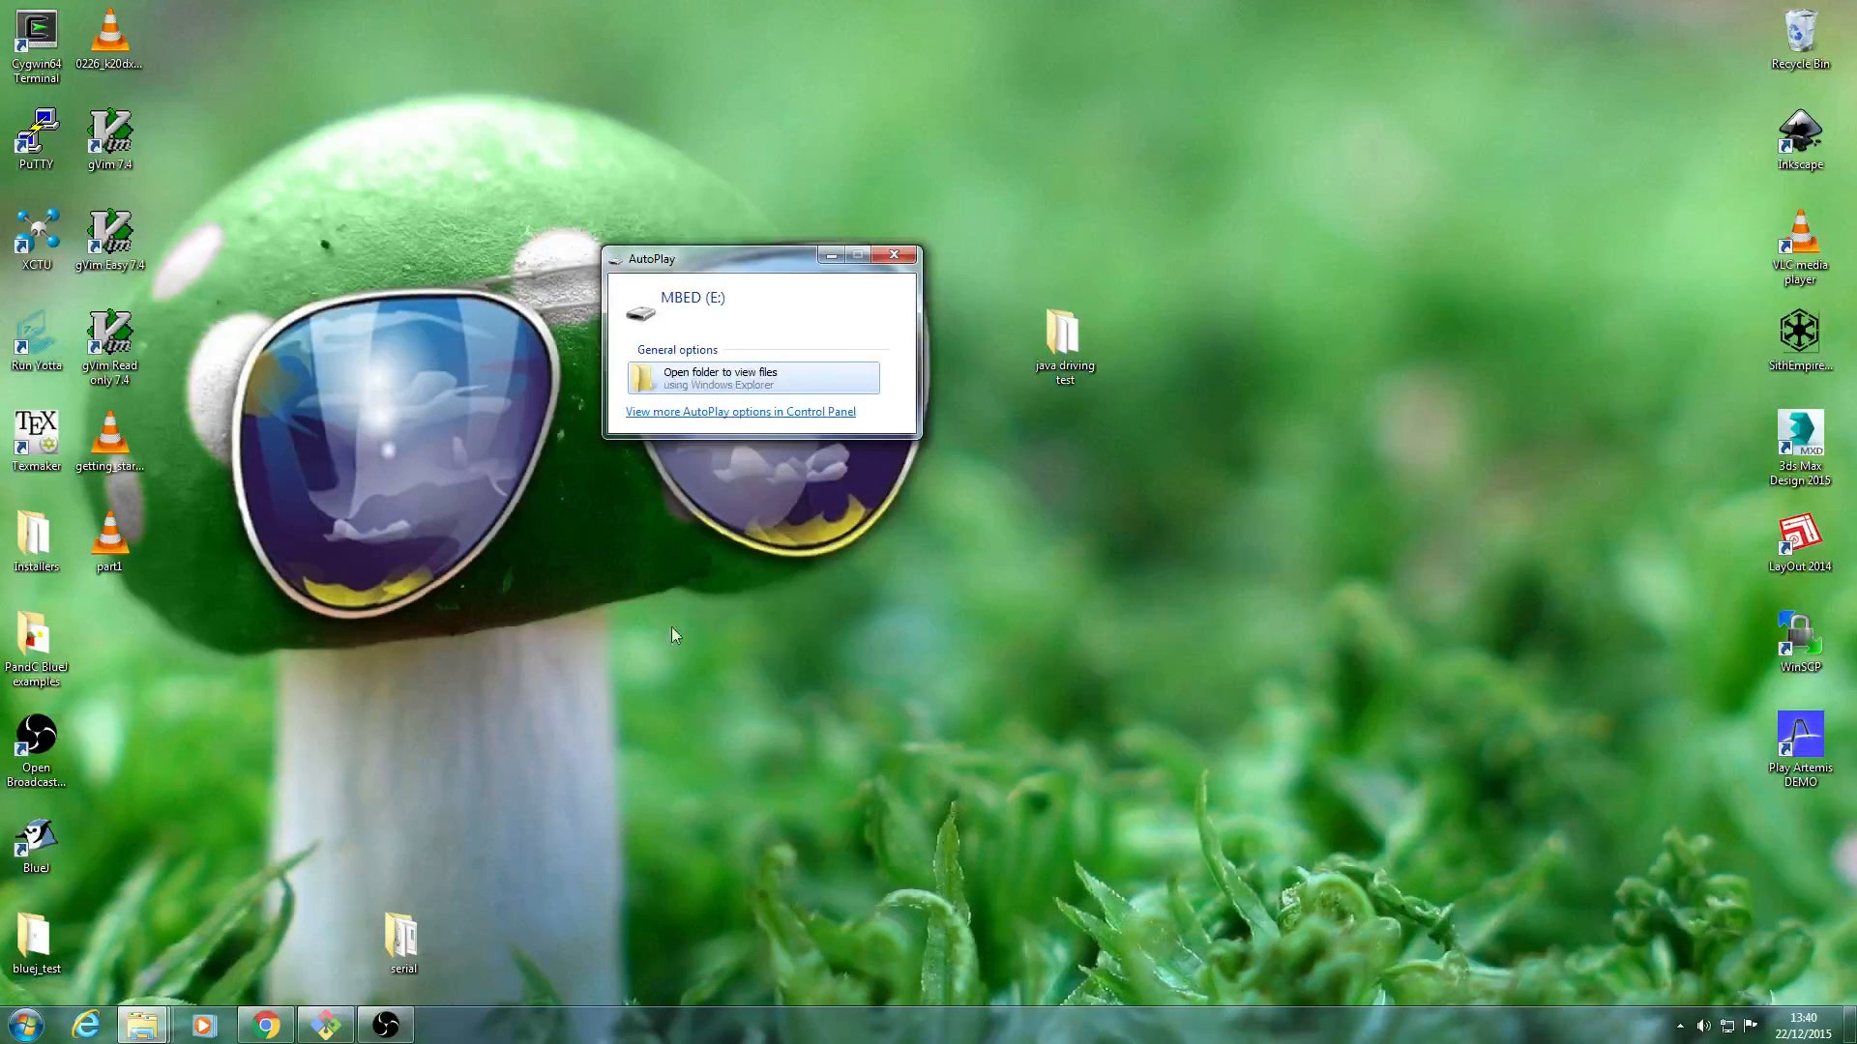
Open the Devices and Printers view in the Control Panel.
left_click(26, 1025)
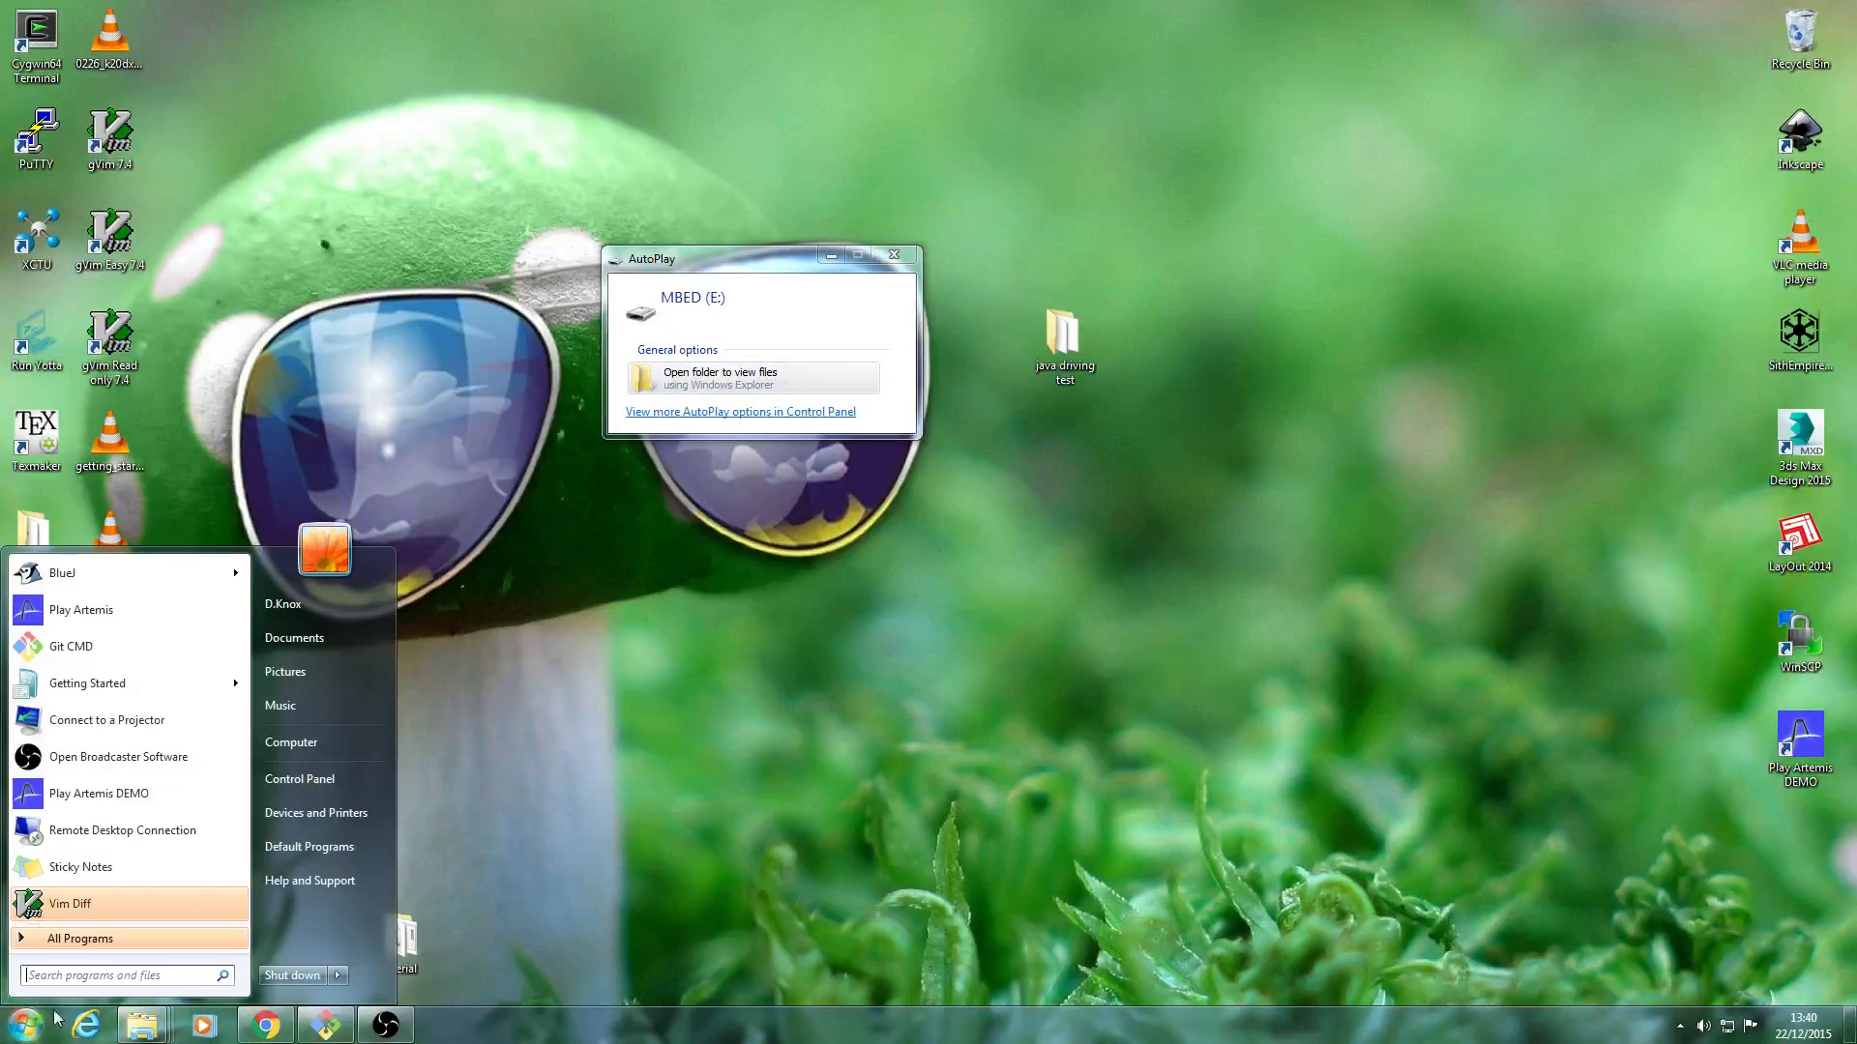
left_click(323, 778)
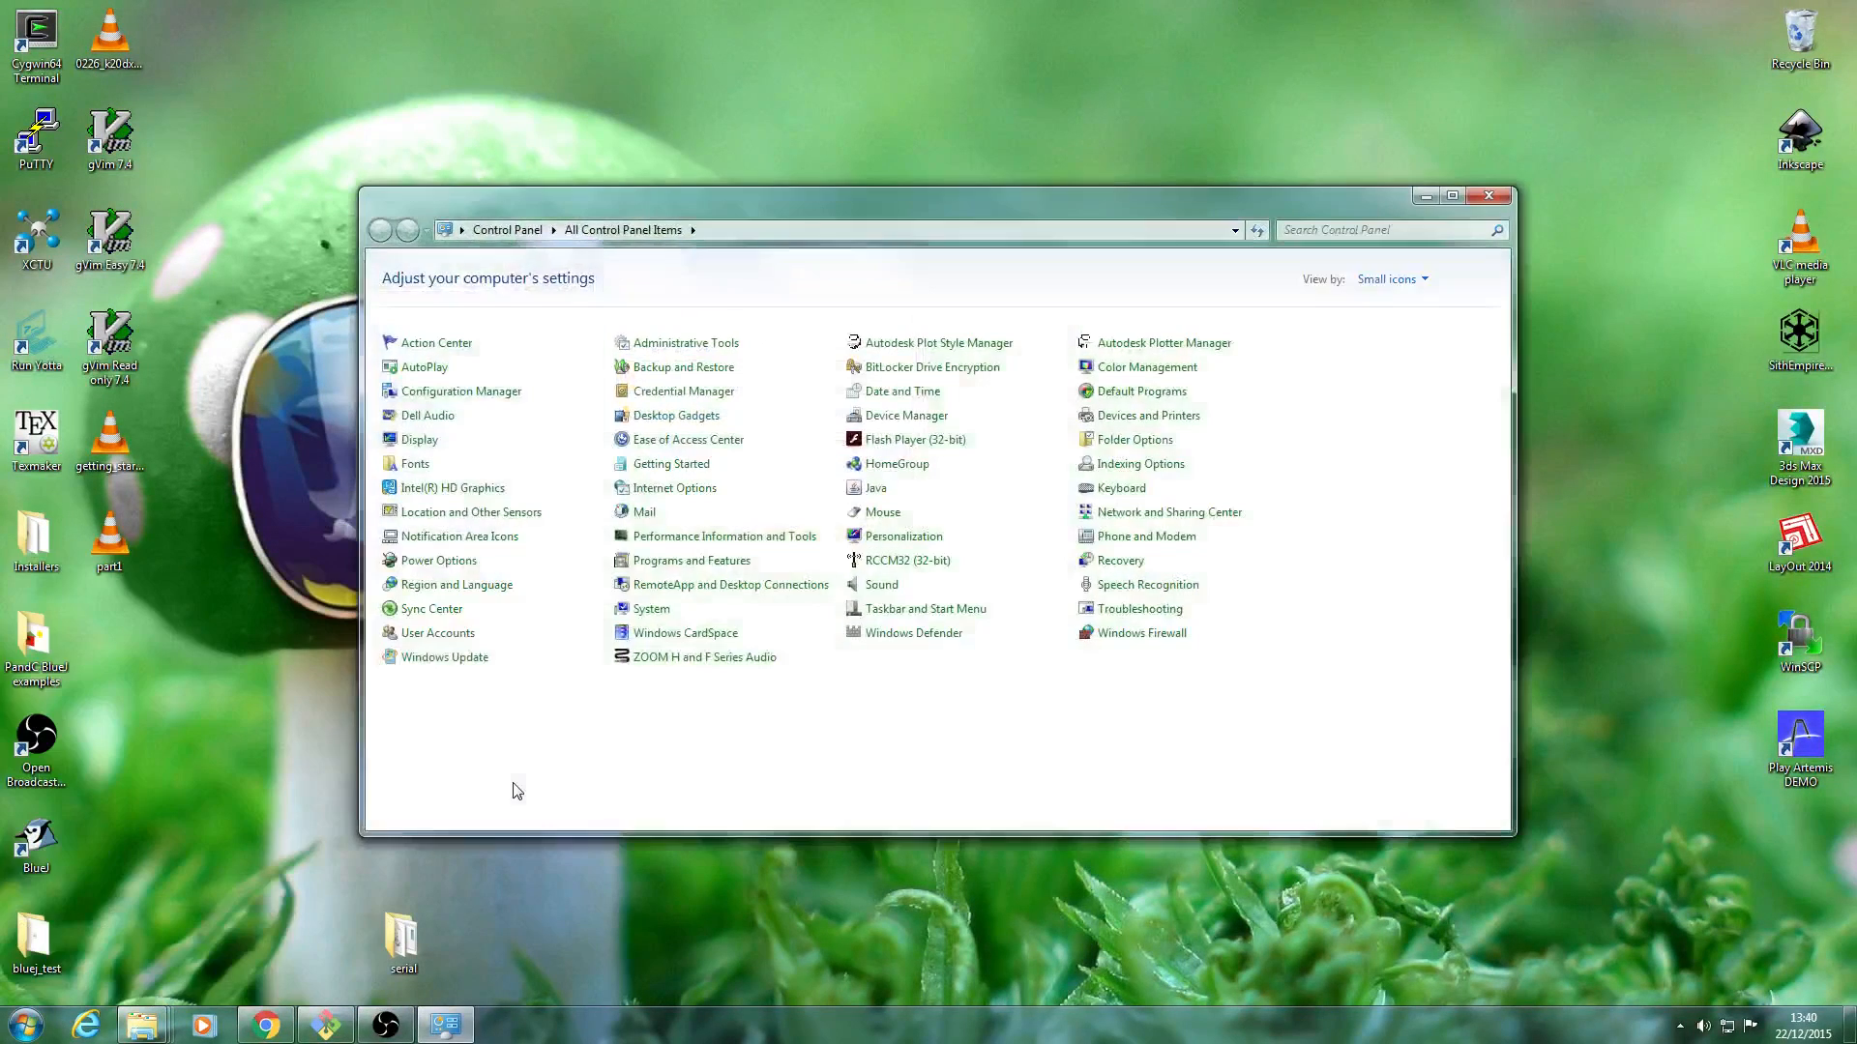
left_click(1134, 419)
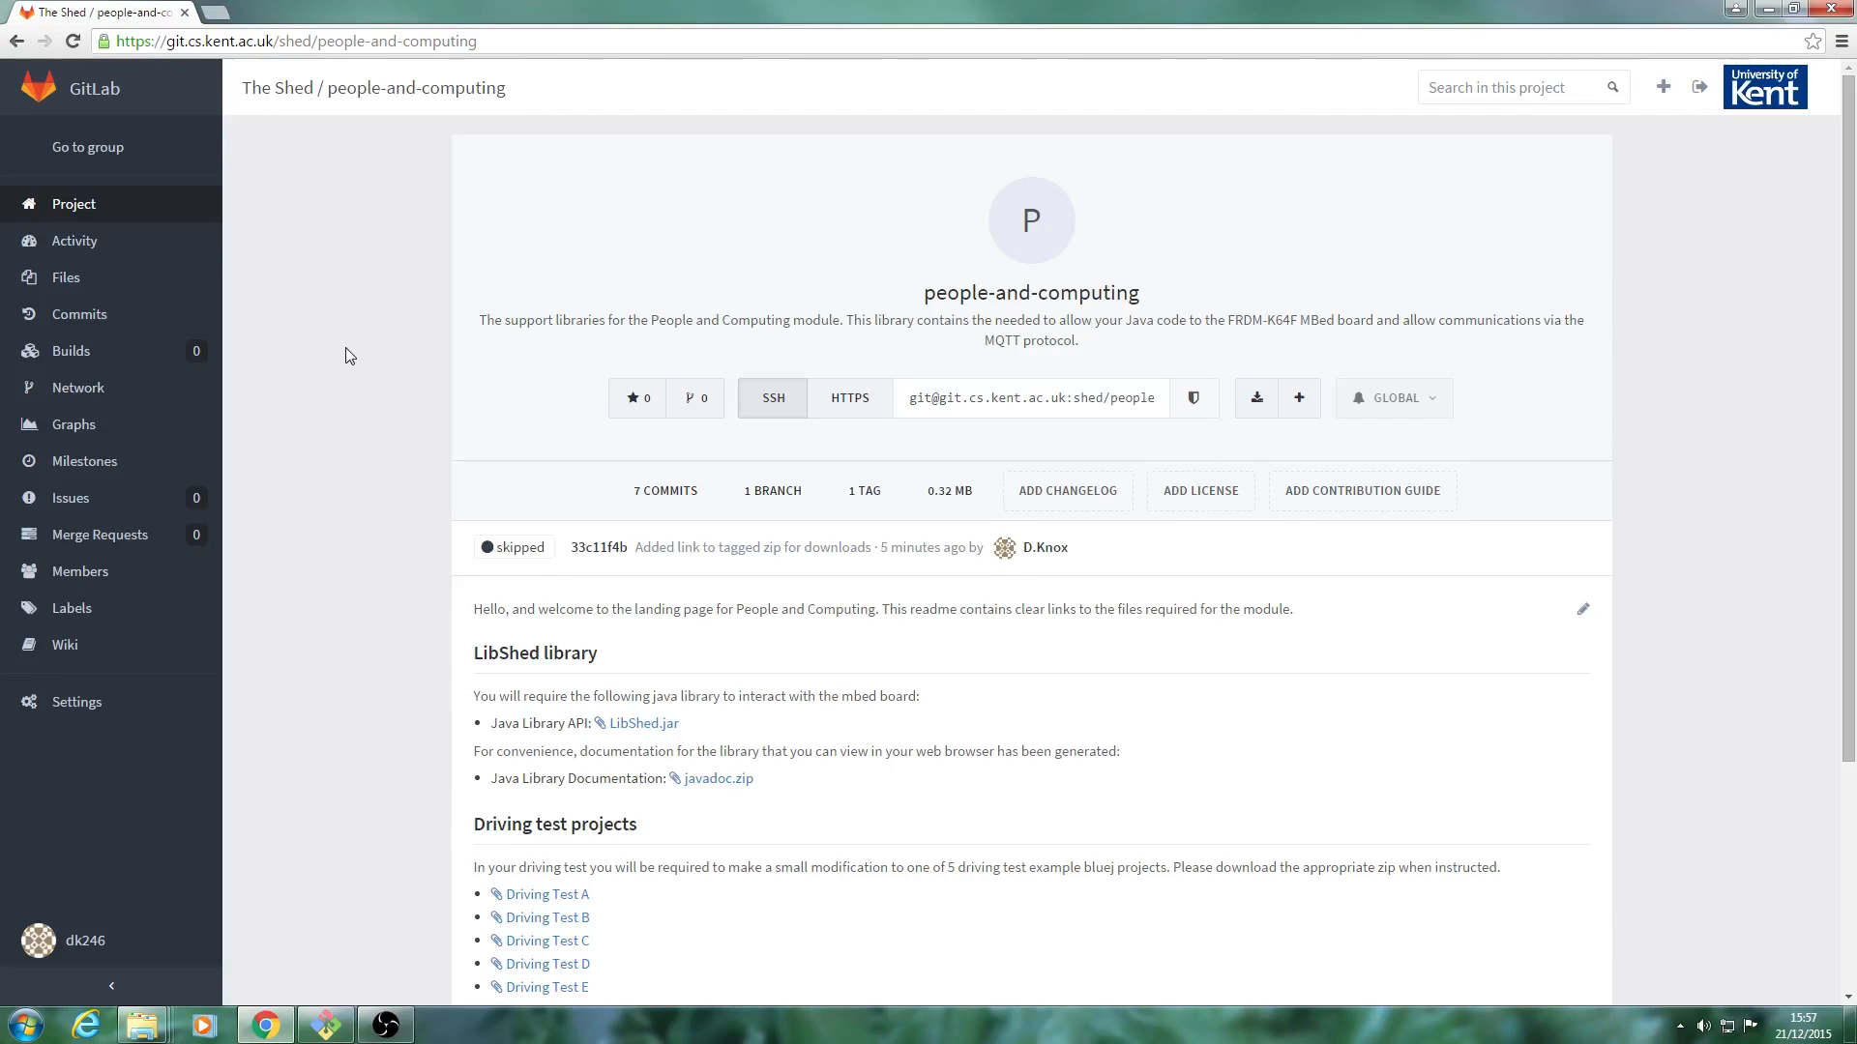
Examine the people-and-computing GitLab page's address and its links for the LibShed library, driving test projects and troubleshooting files.
left_click(370, 39)
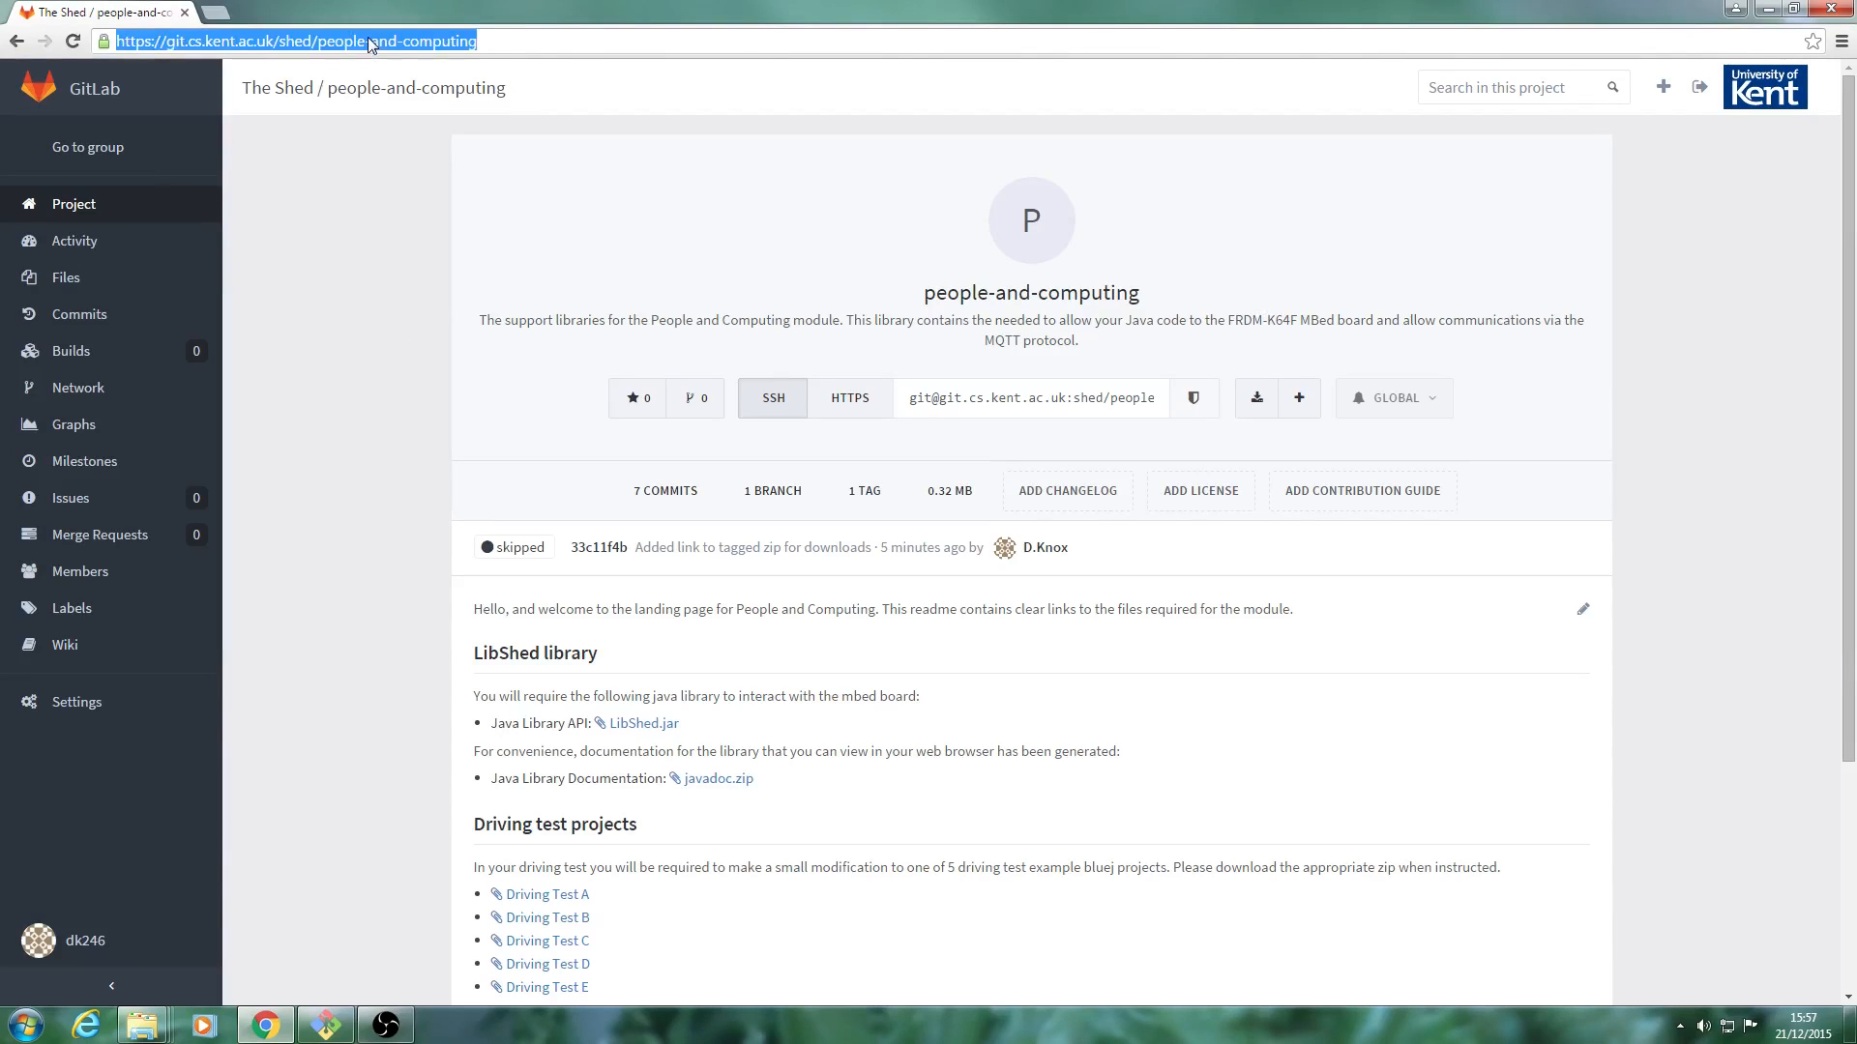
left_click(370, 38)
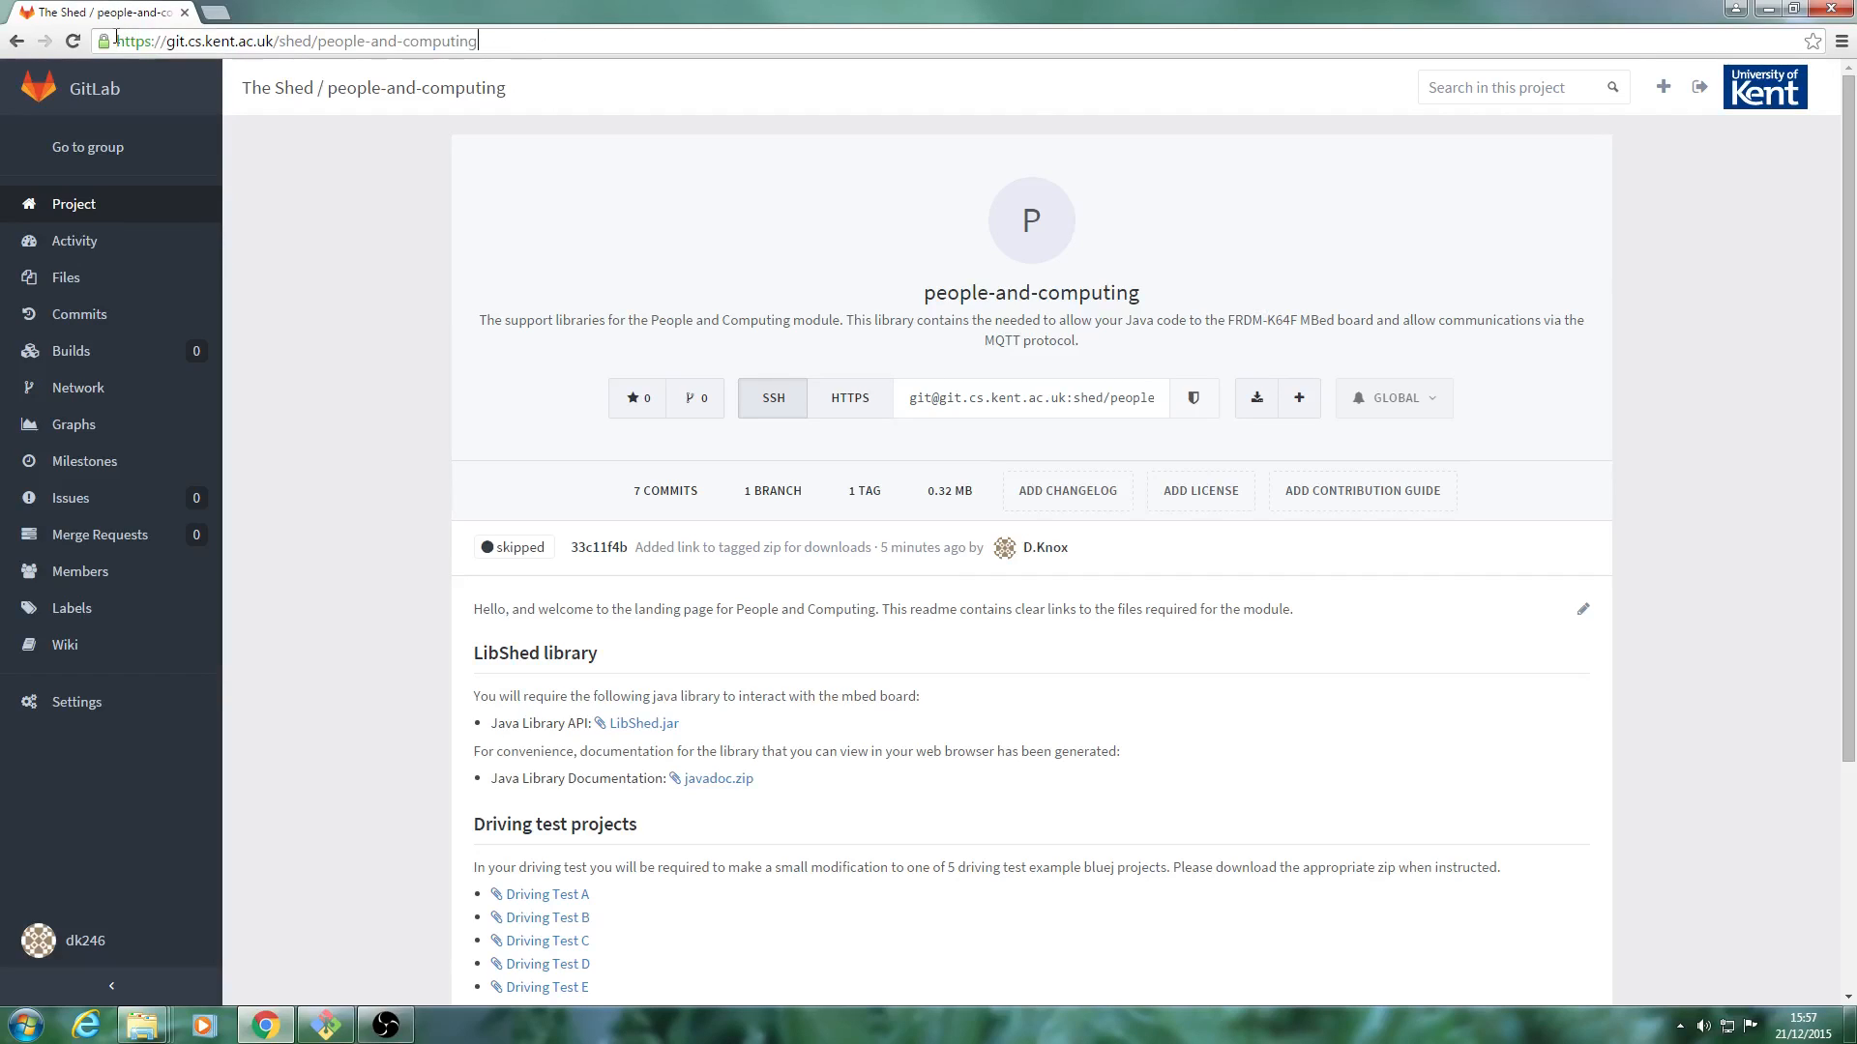
left_click_drag(116, 40, 482, 40)
left_click(502, 42)
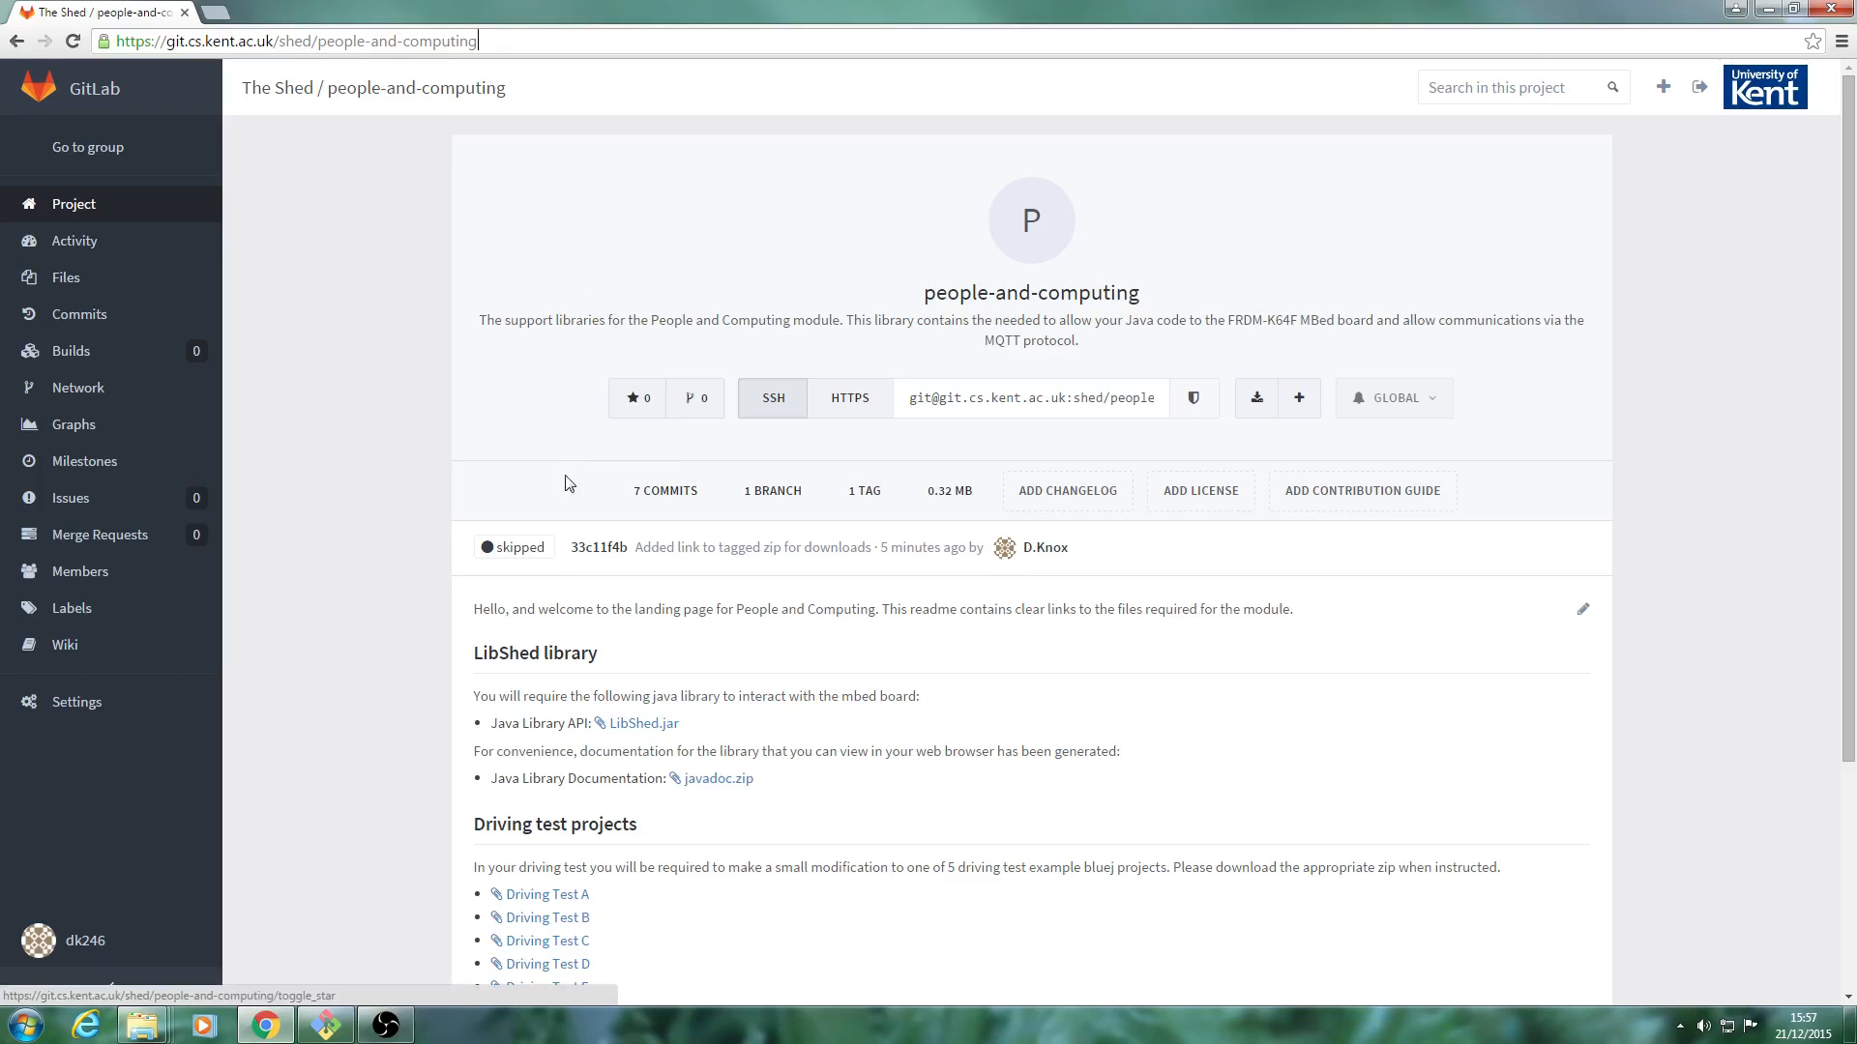
scroll(486, 515, "down", 2)
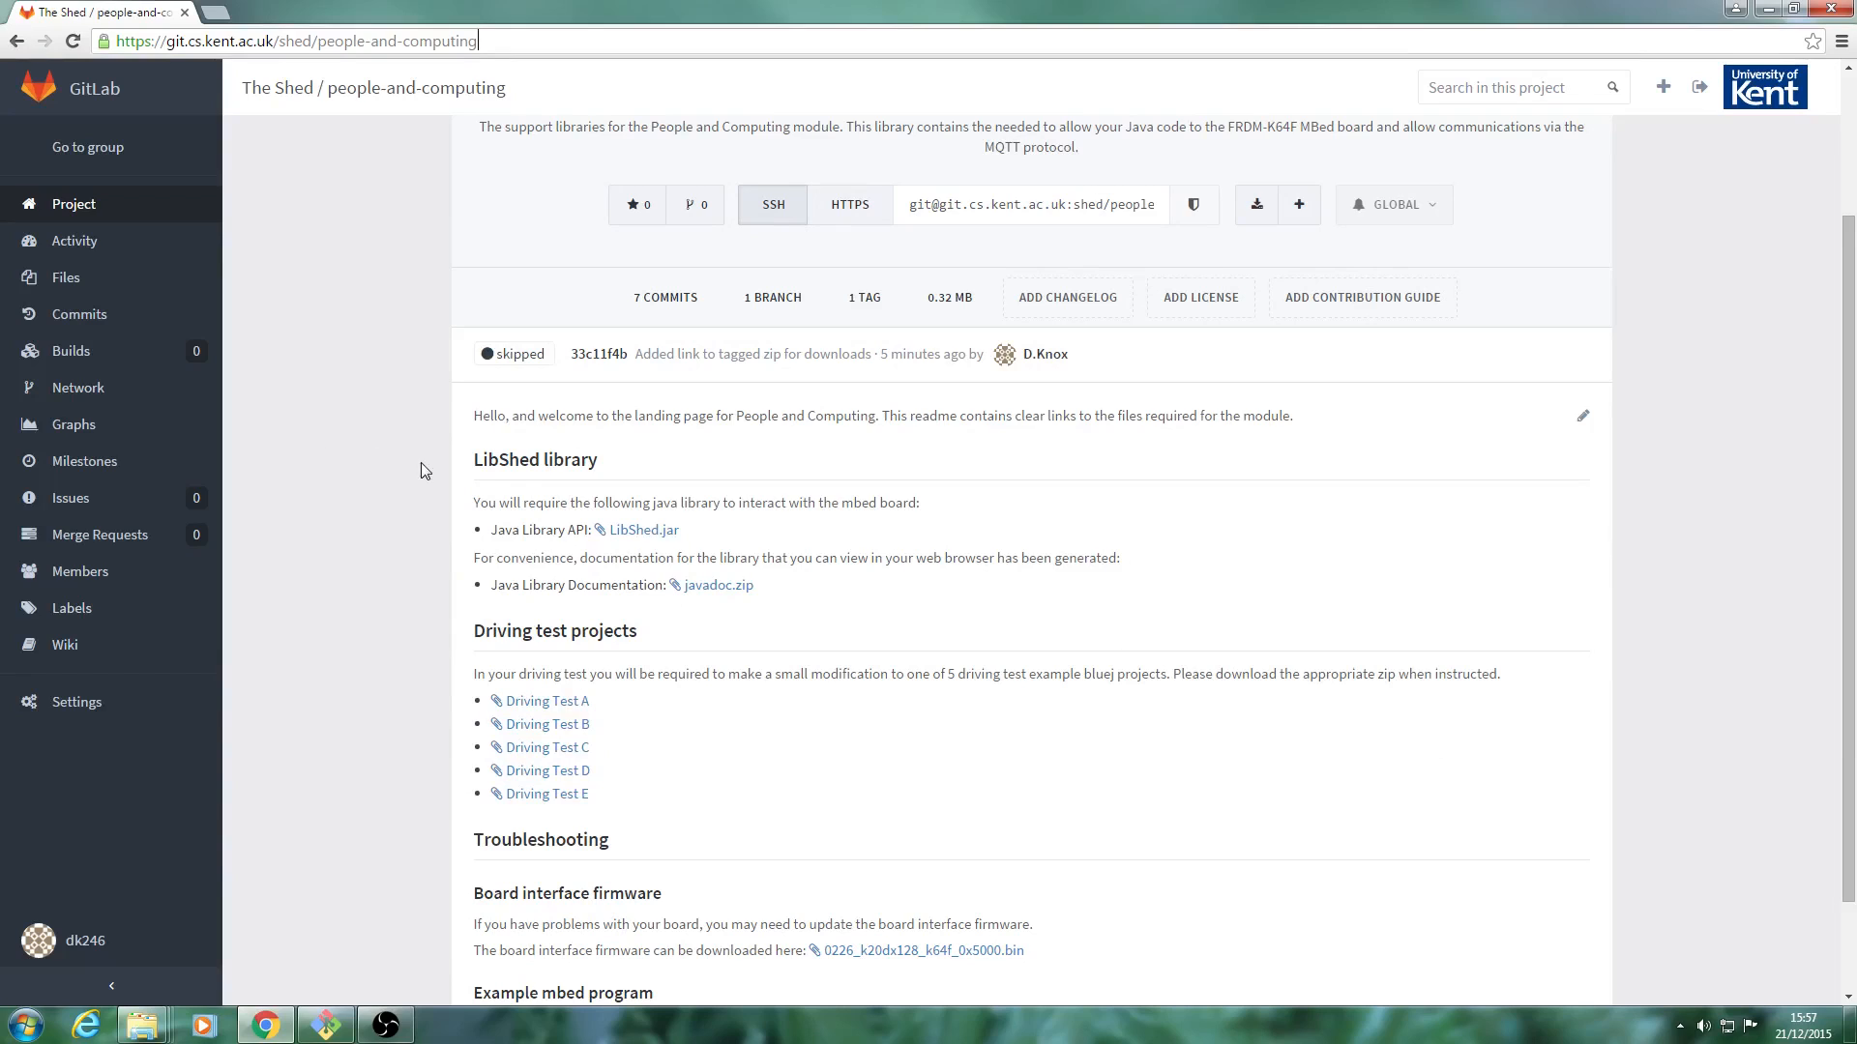
scroll(420, 475, "down", 1)
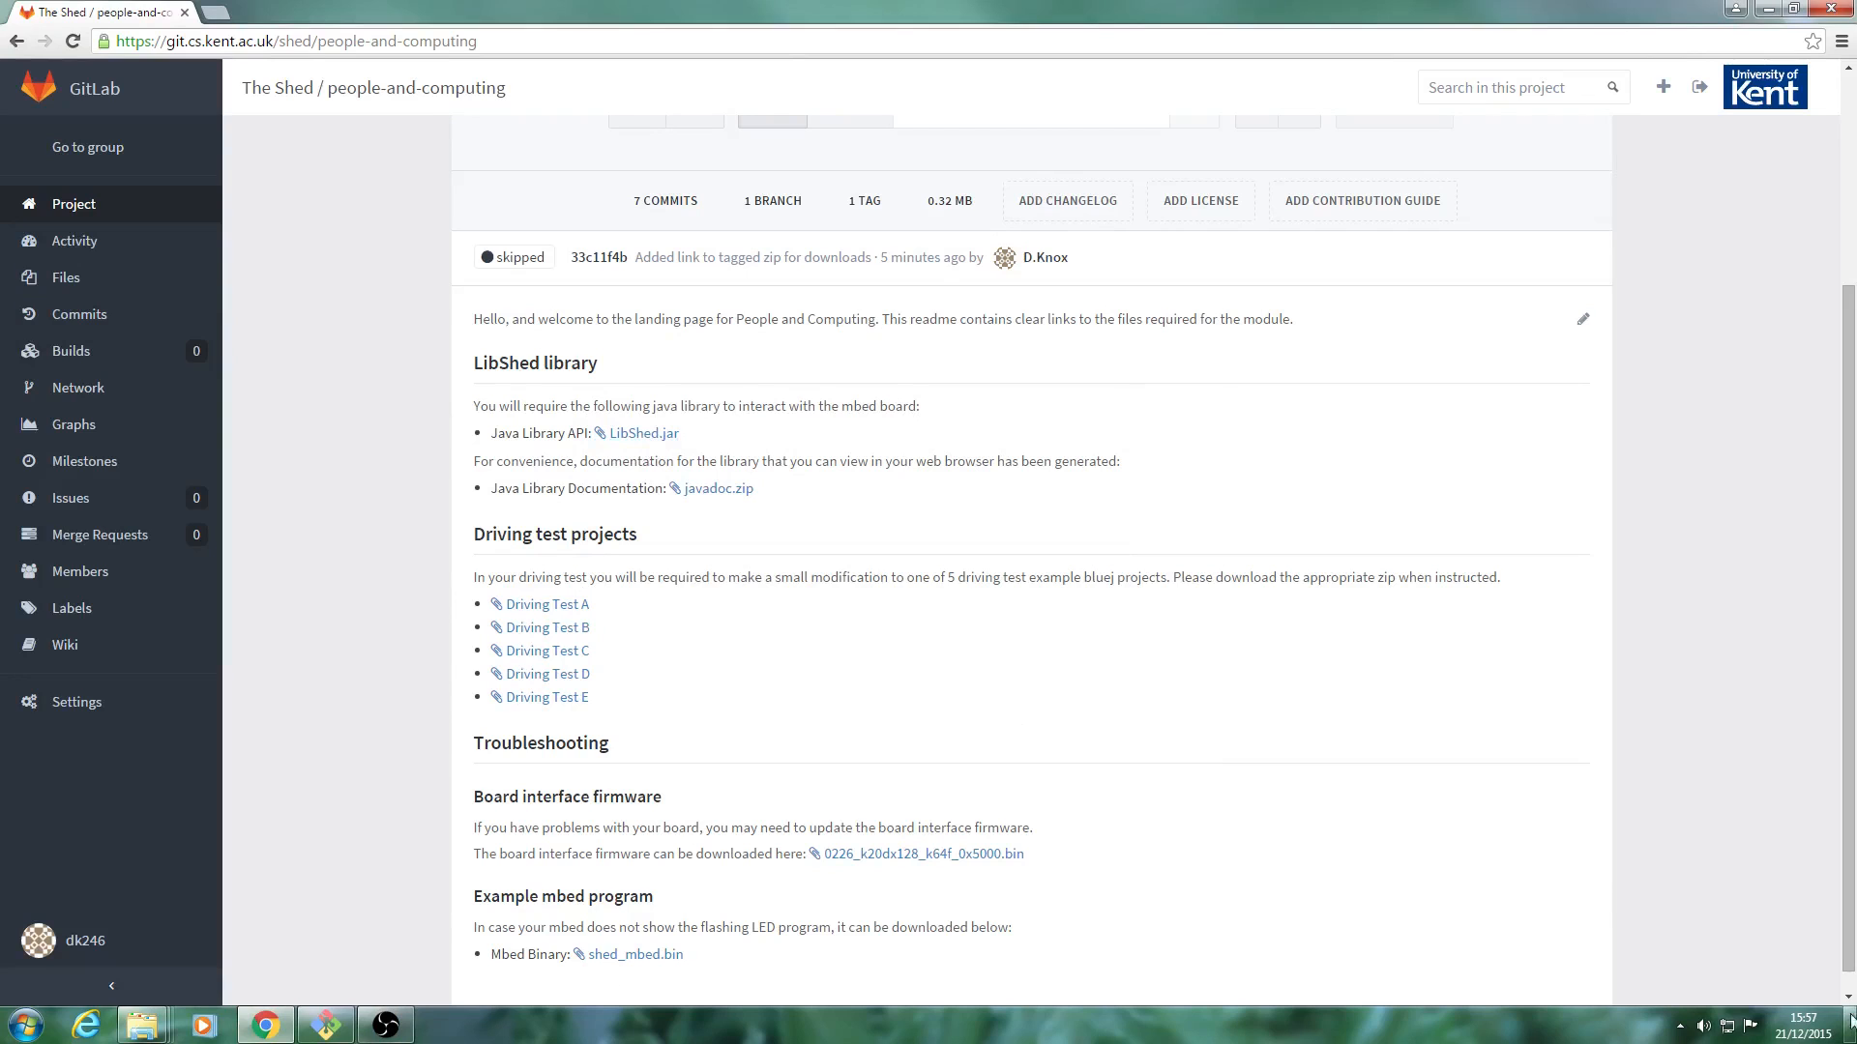
Create a new folder named "java driving test" on the desktop and open it.
key("super+d")
right_click(1062, 338)
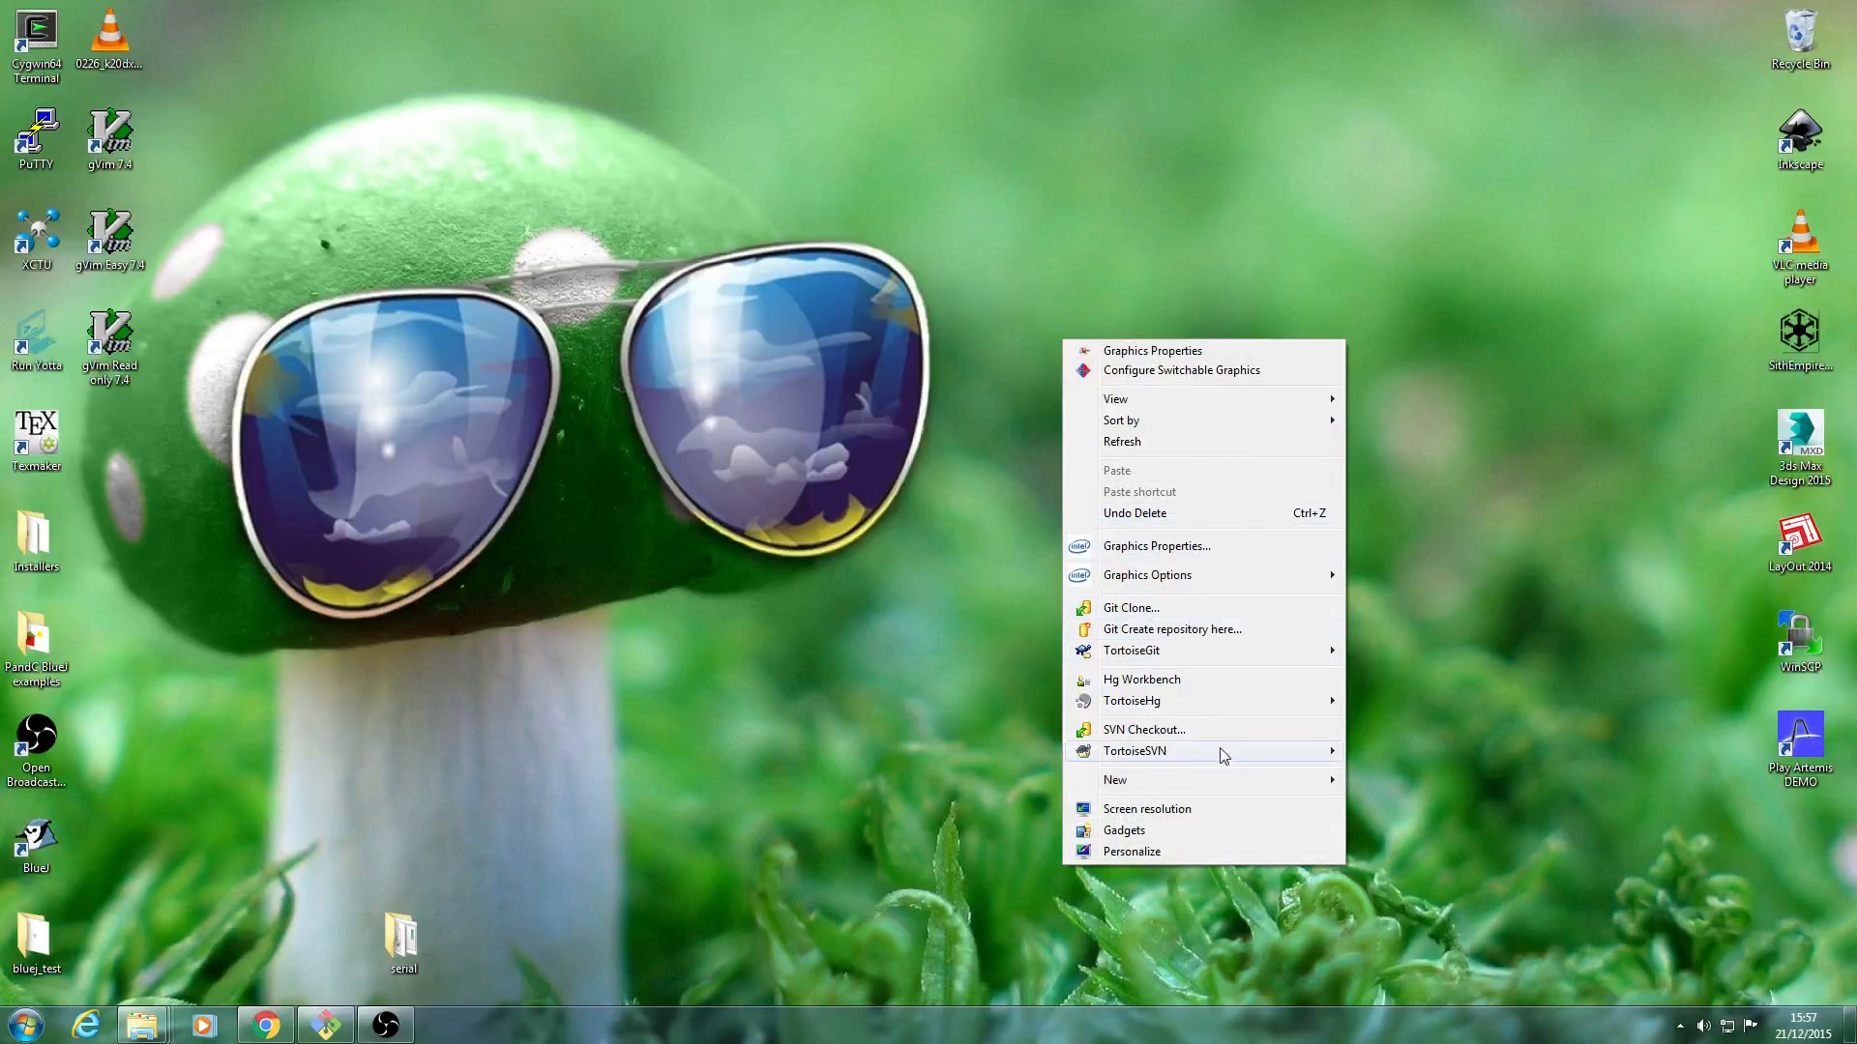
mouse_move(1227, 779)
left_click(1416, 514)
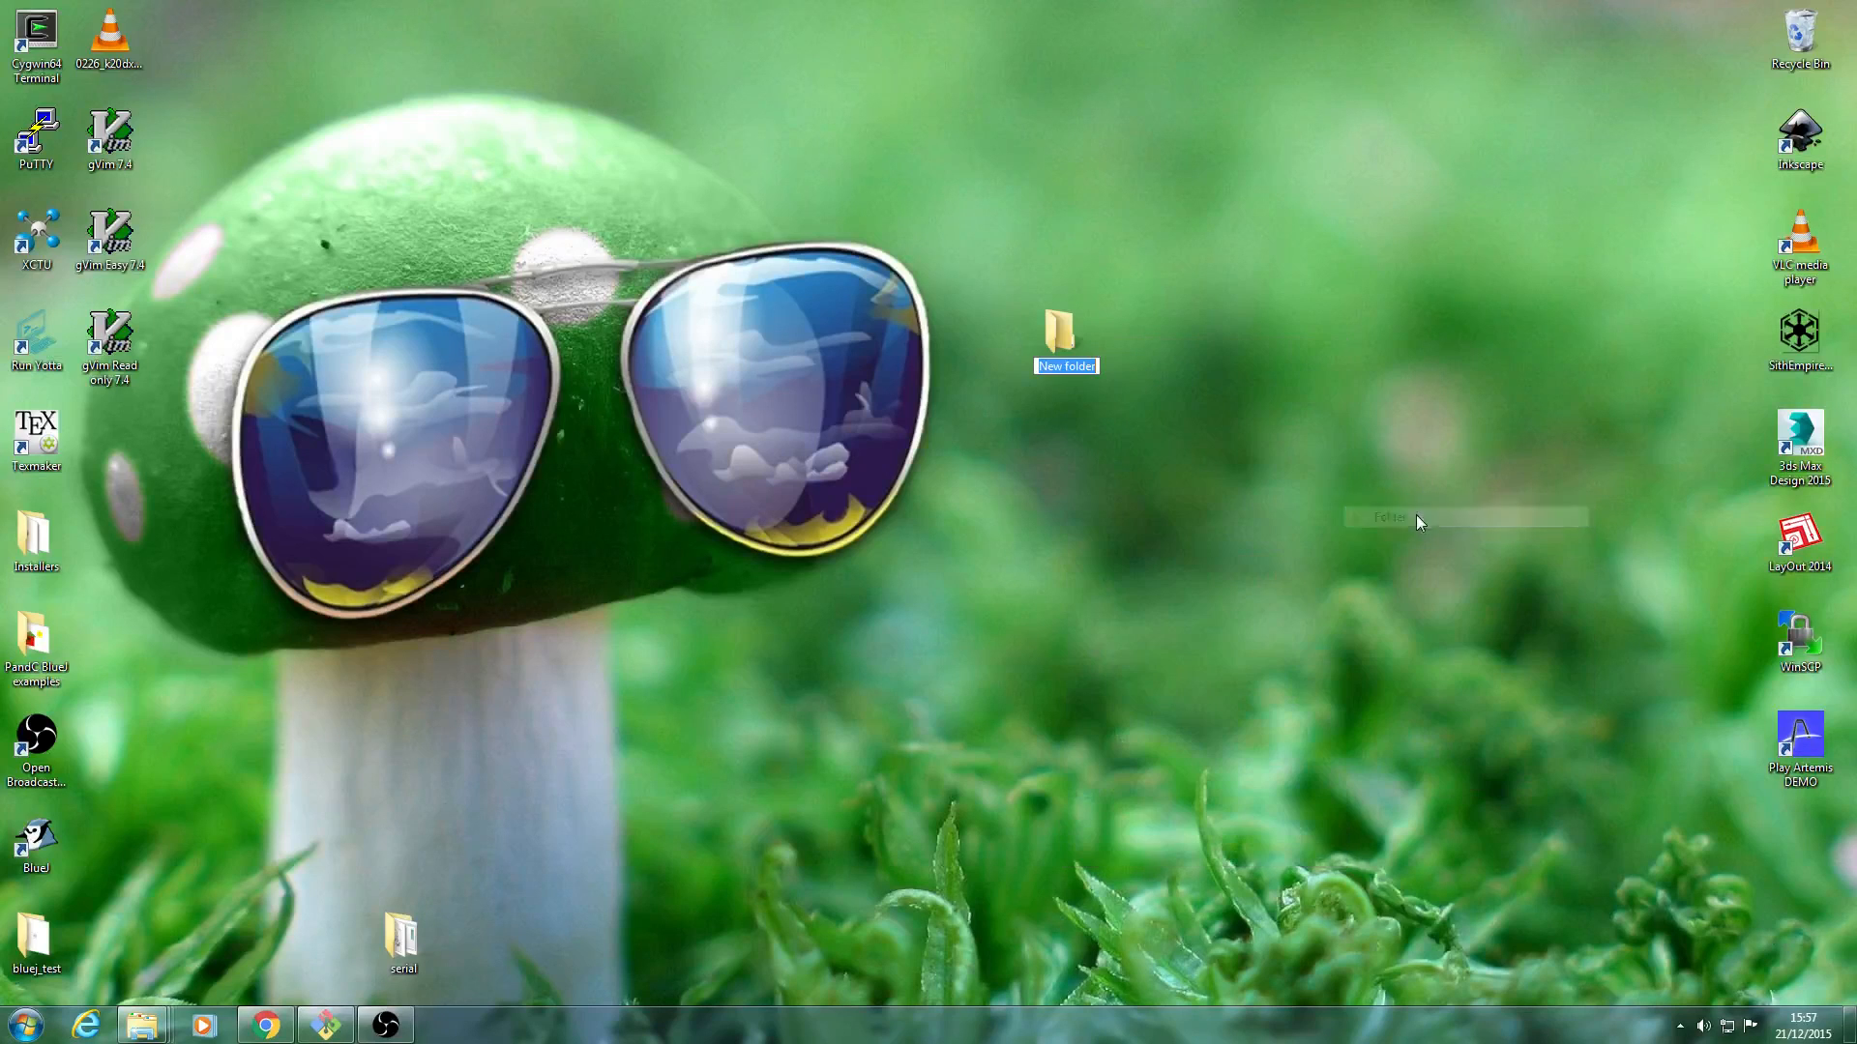
type("java driving t")
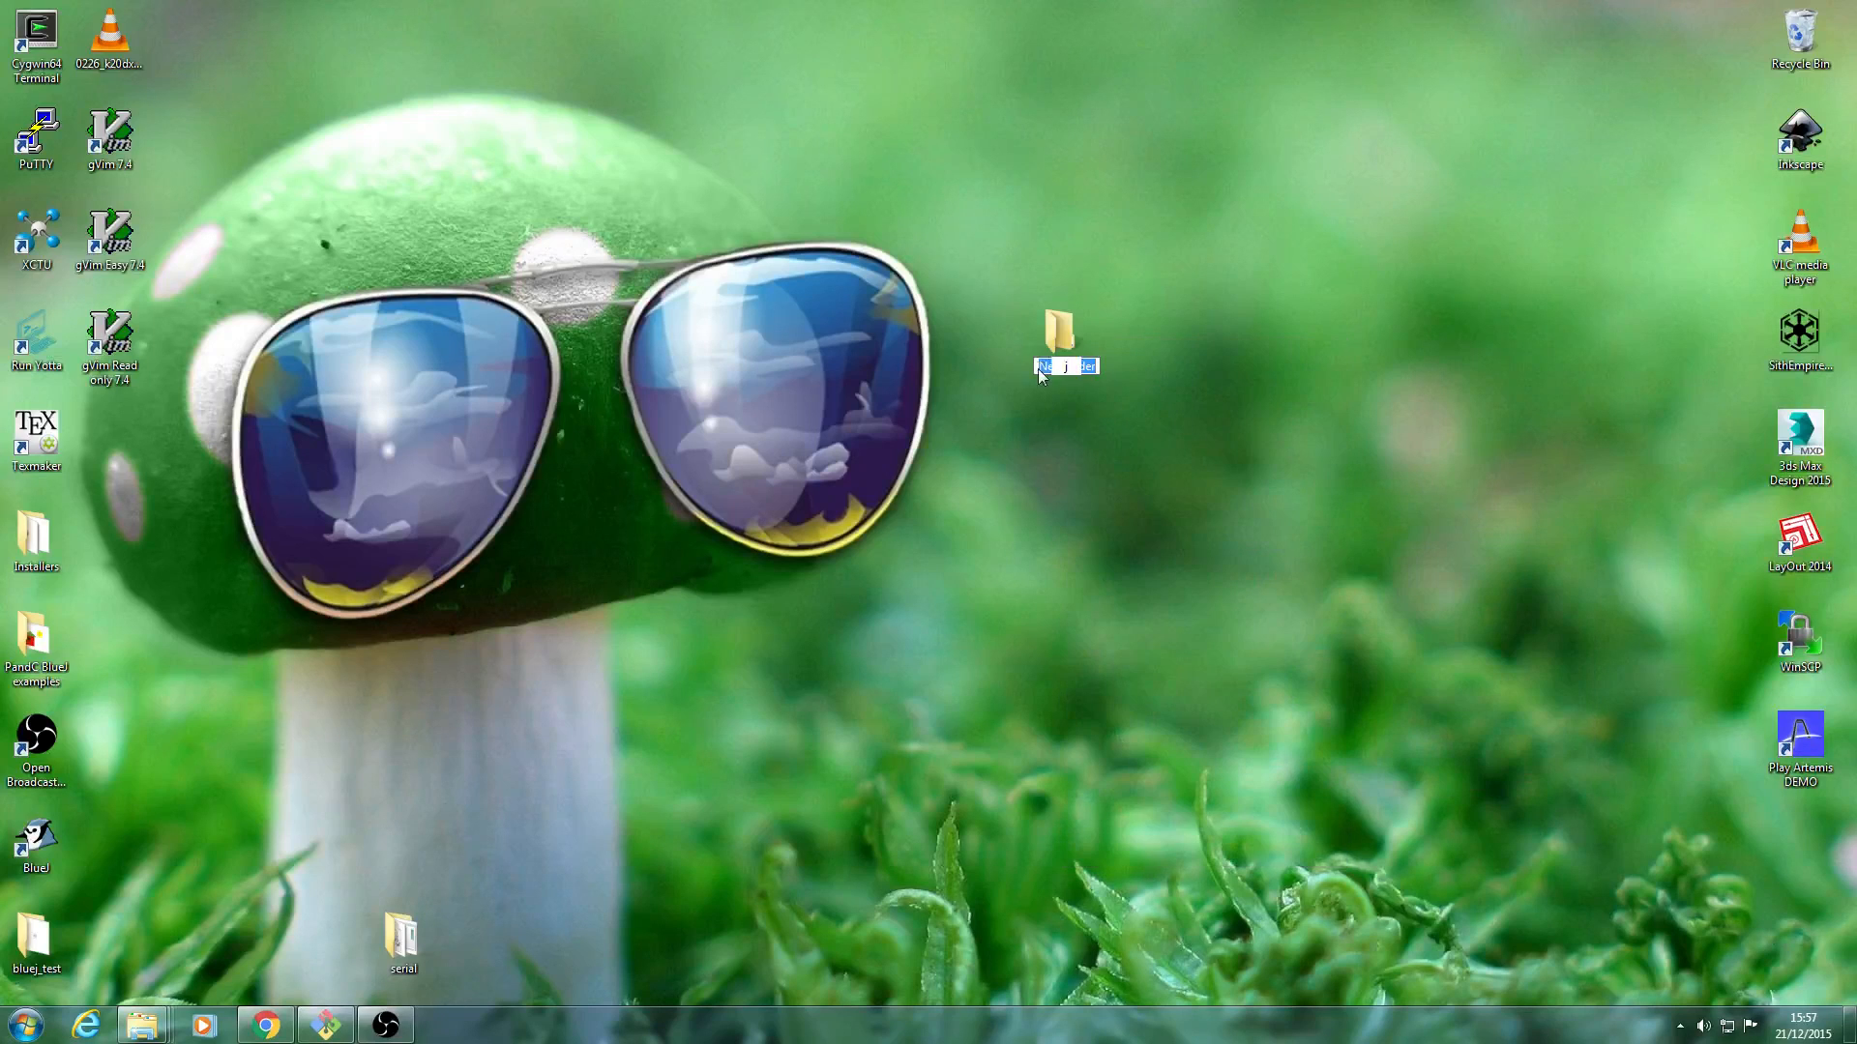
type("est")
key("Return")
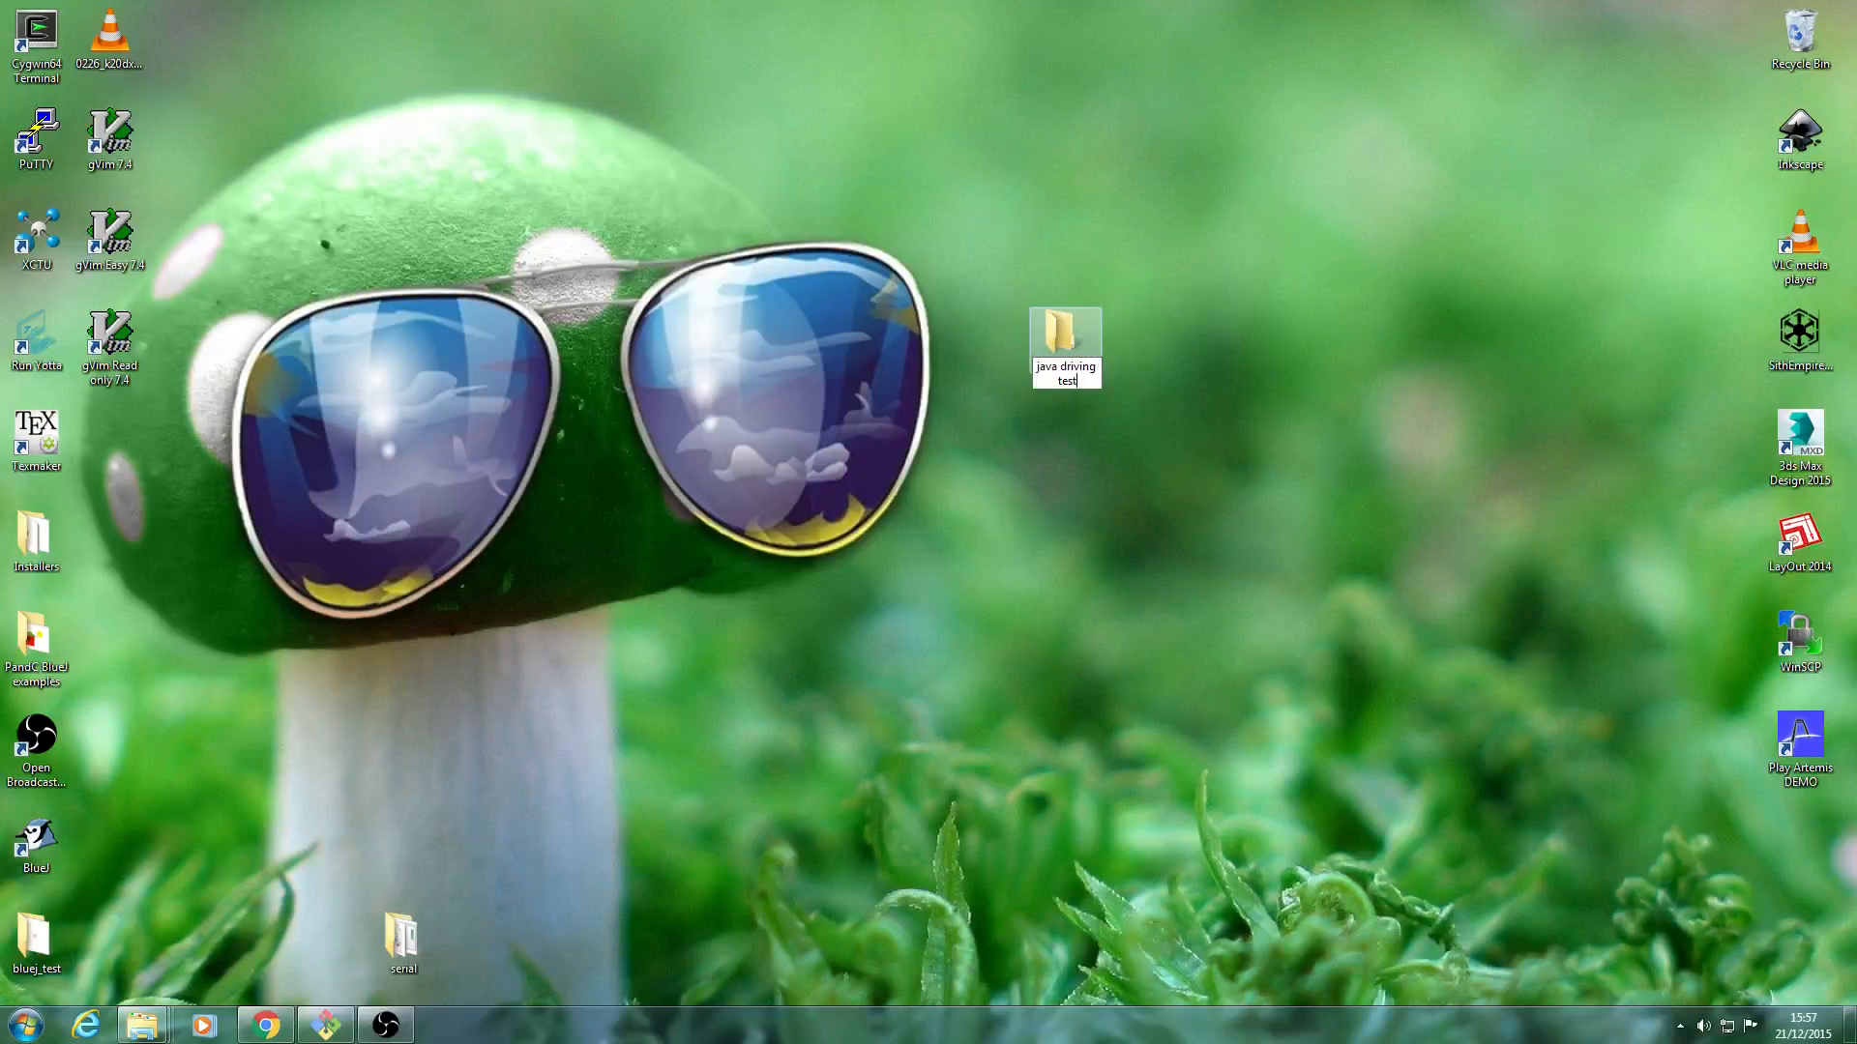
double_click(1061, 334)
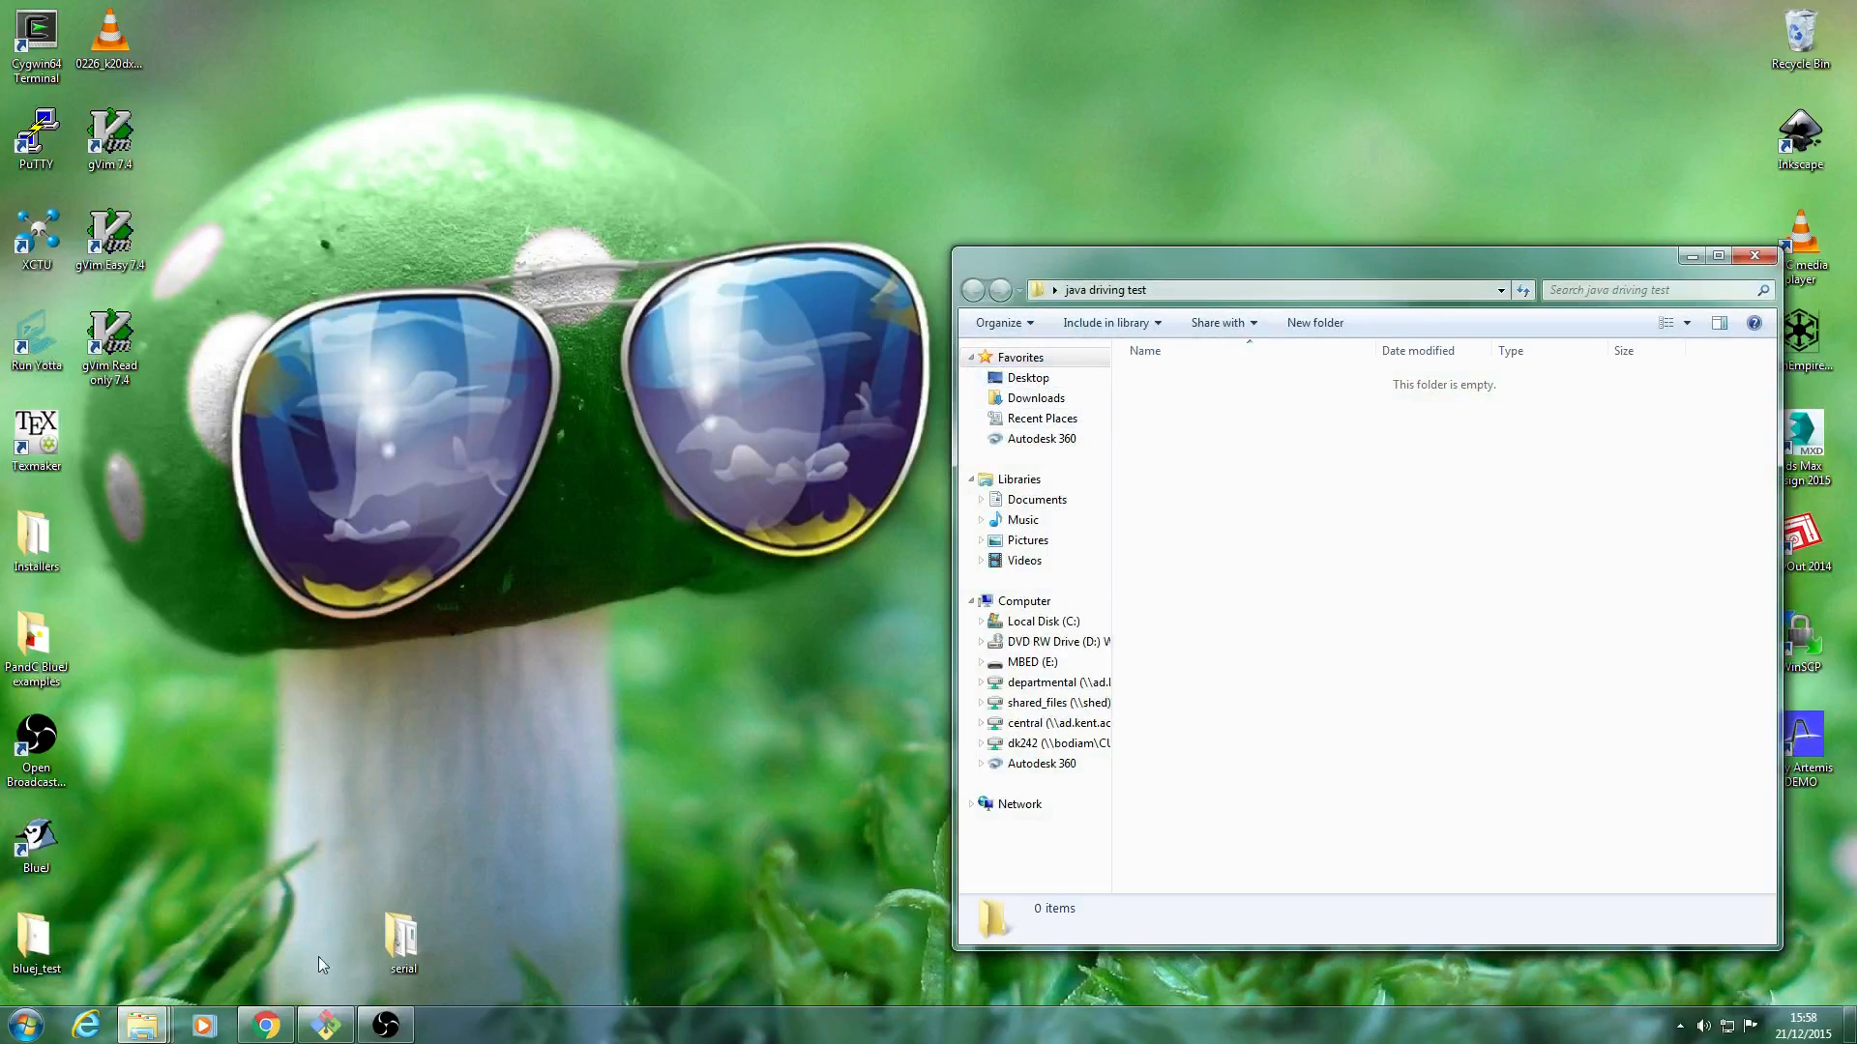
Switch to Chrome and save the LibShed.jar library from the GitLab page into the "java driving test" folder.
left_click(282, 1032)
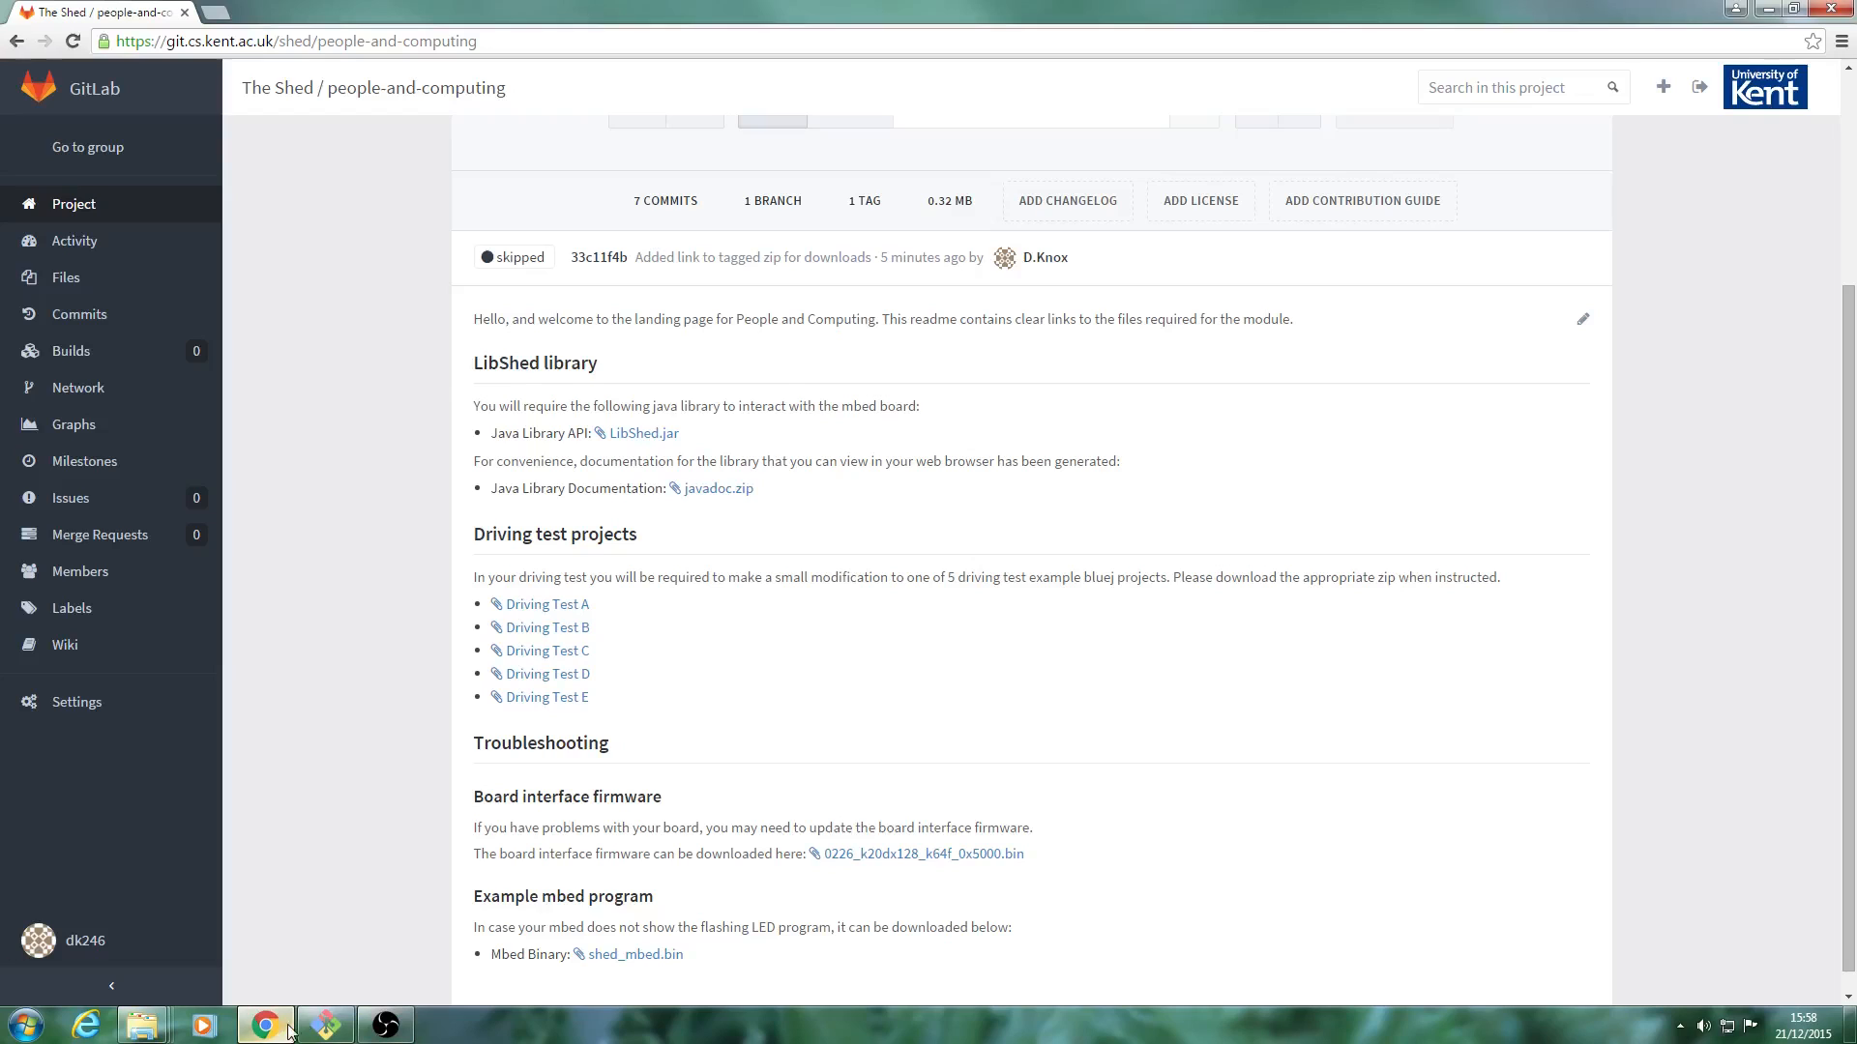
right_click(647, 444)
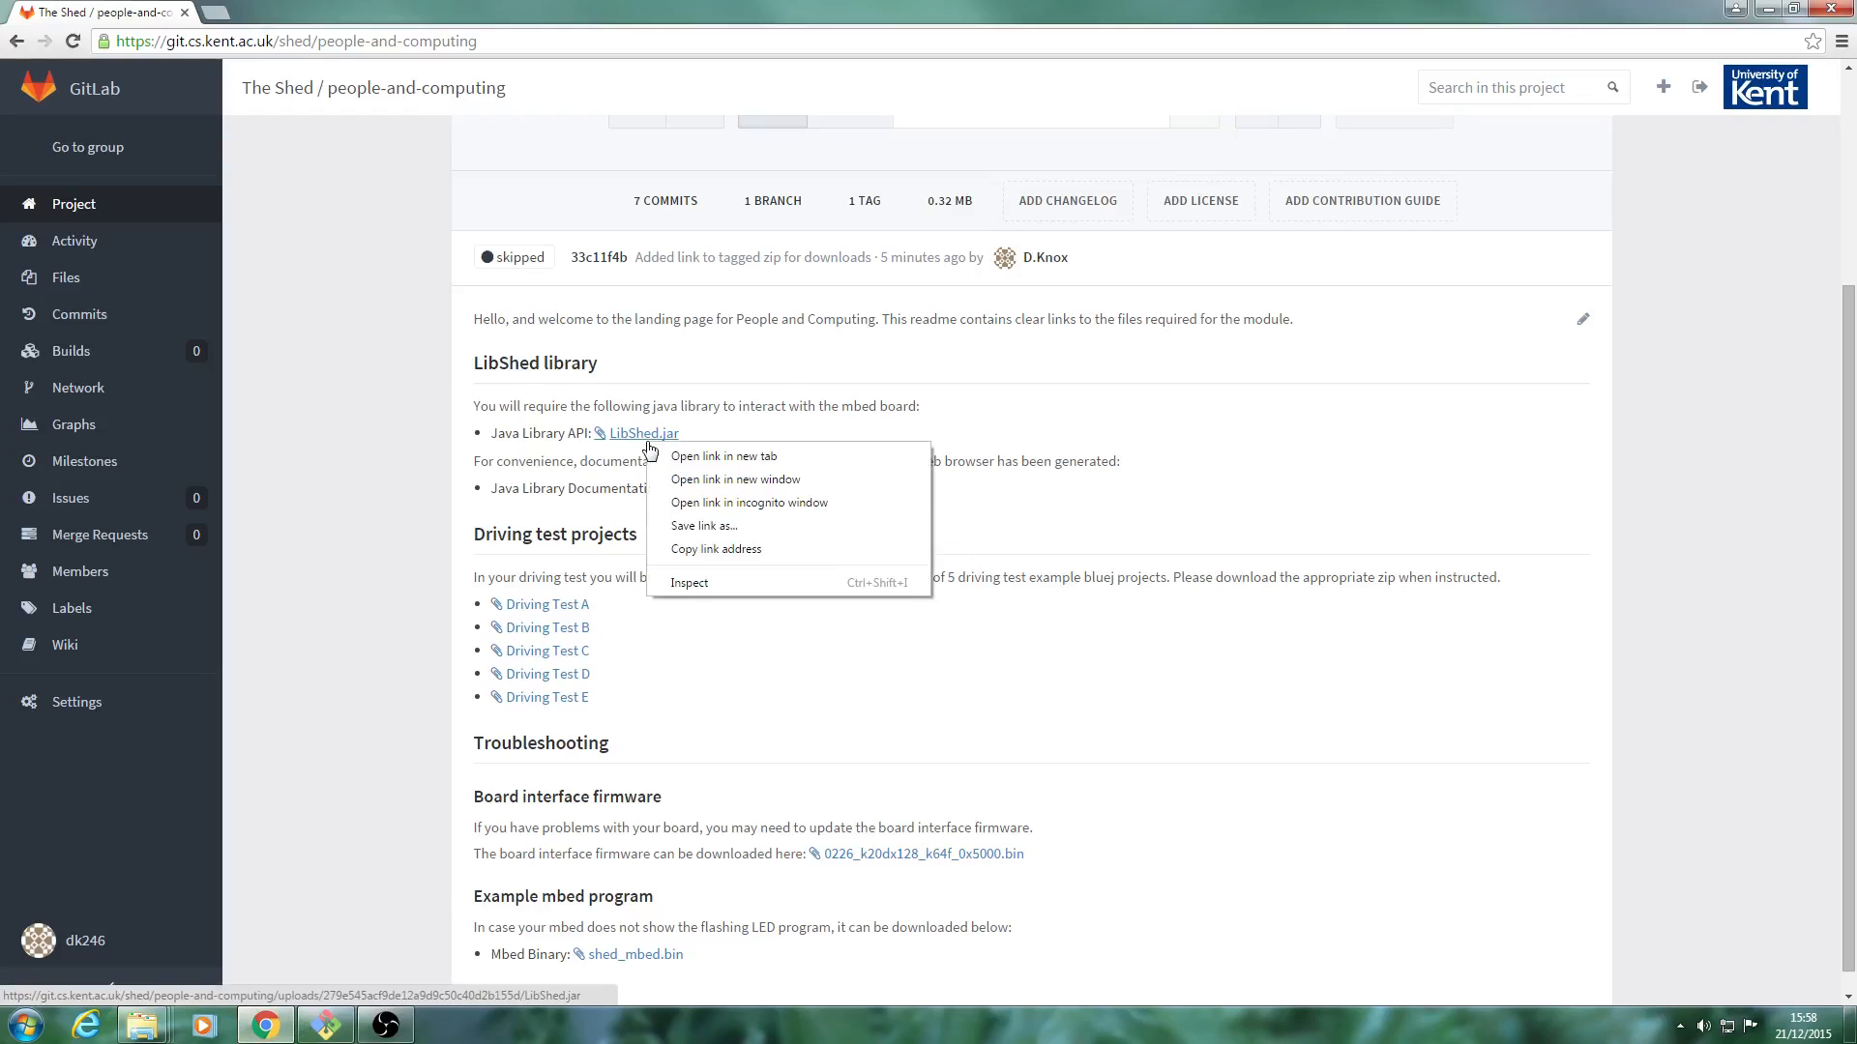
left_click(745, 526)
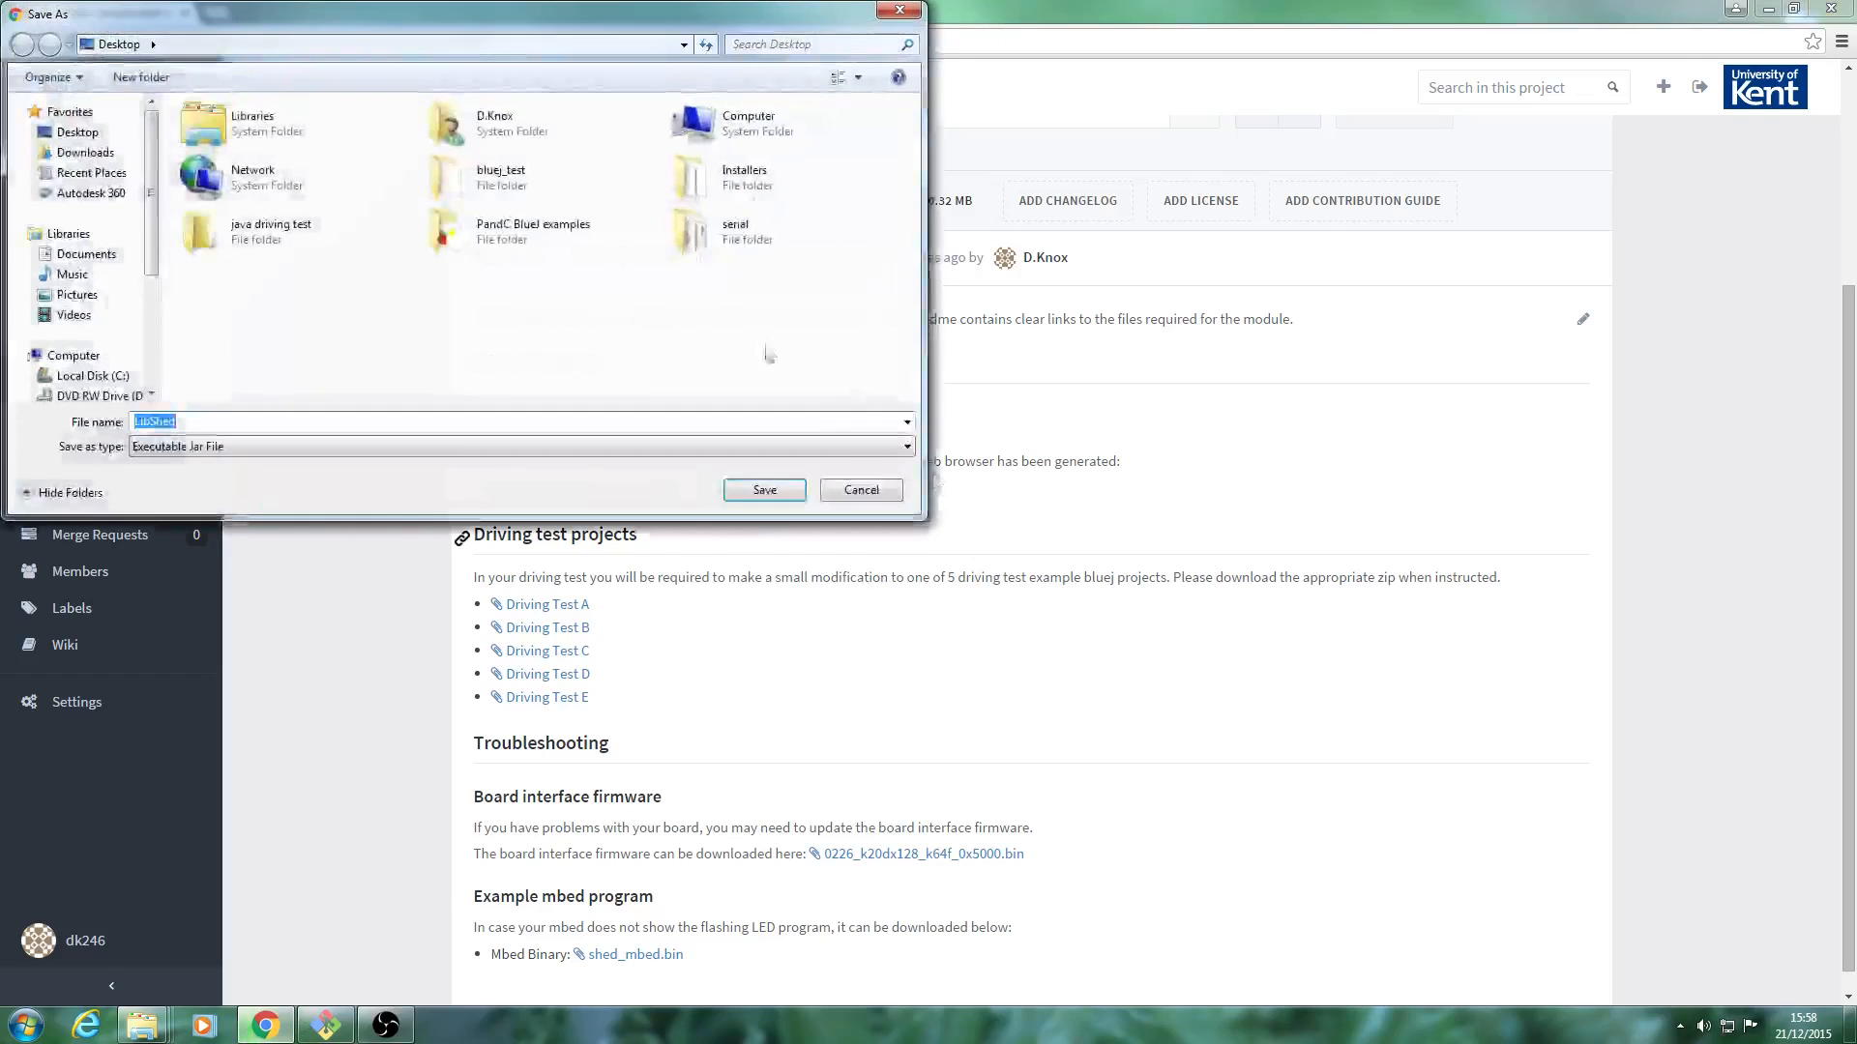
double_click(261, 230)
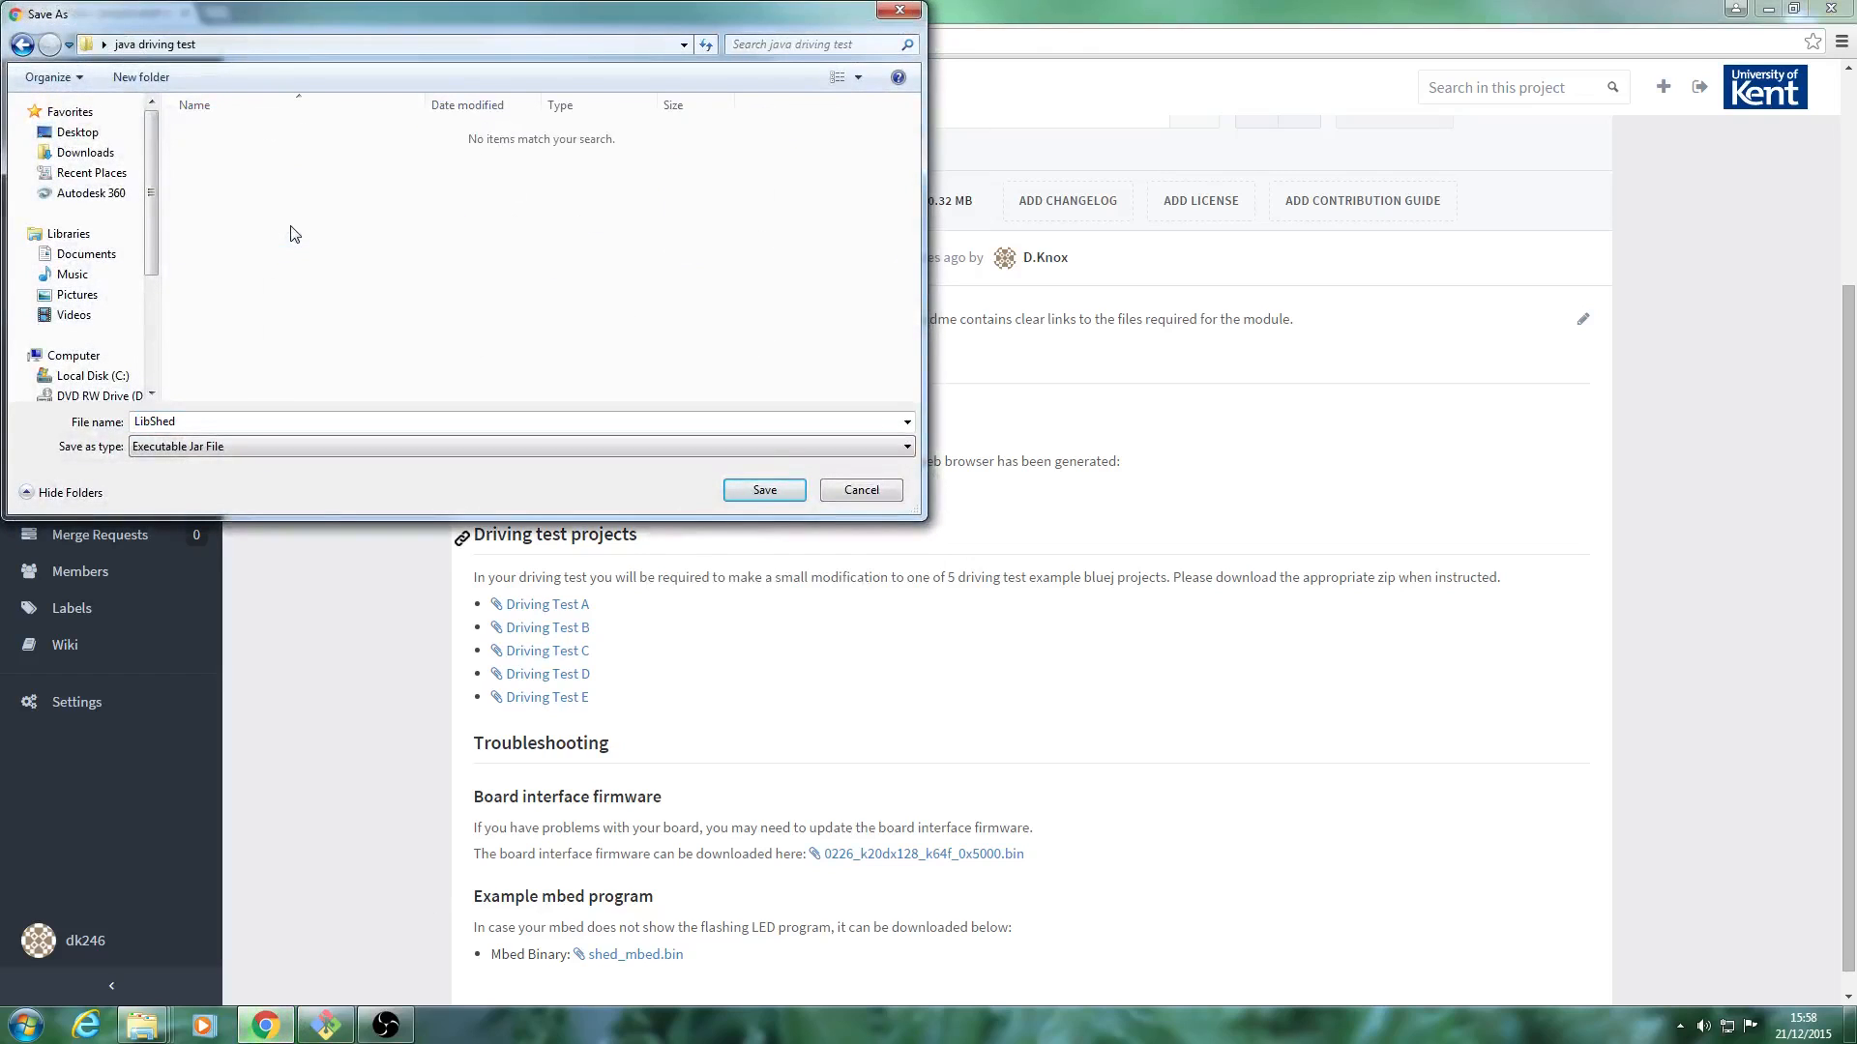
left_click(762, 491)
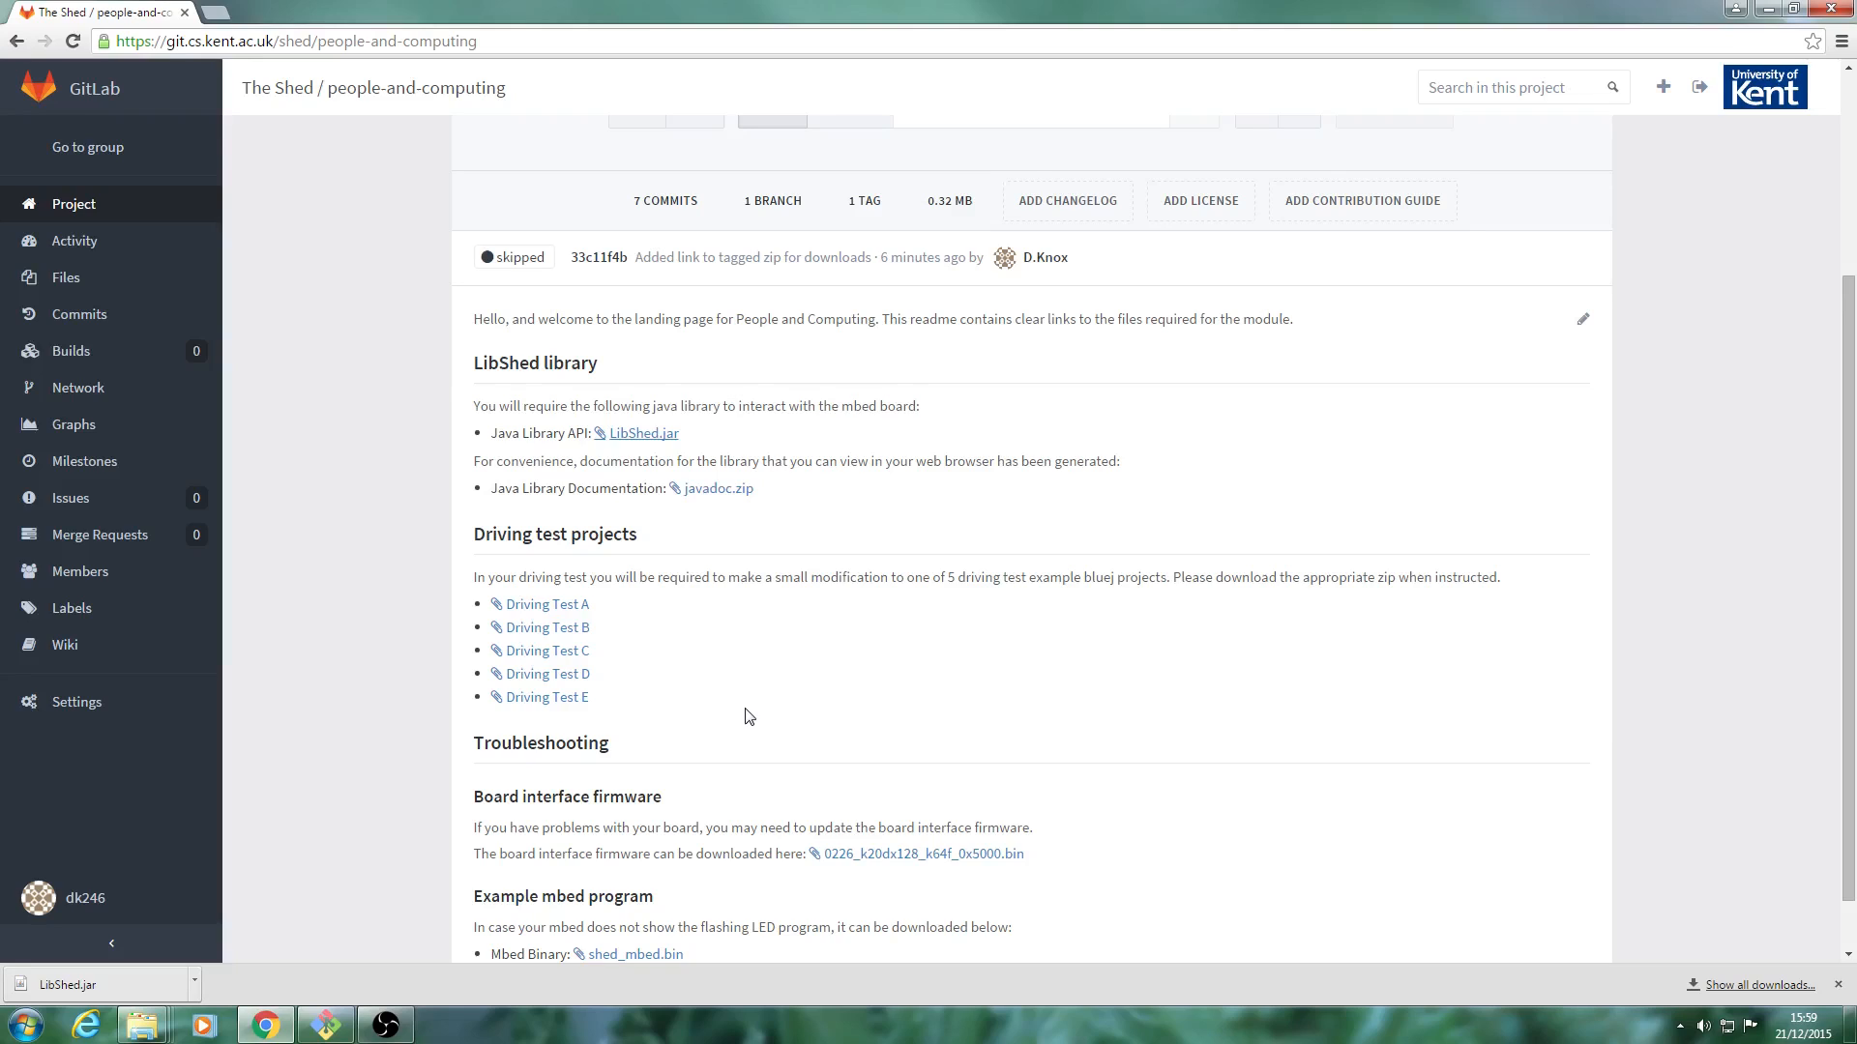
Save the Driving Test A project zip from the GitLab page into the "java driving test" folder.
right_click(562, 610)
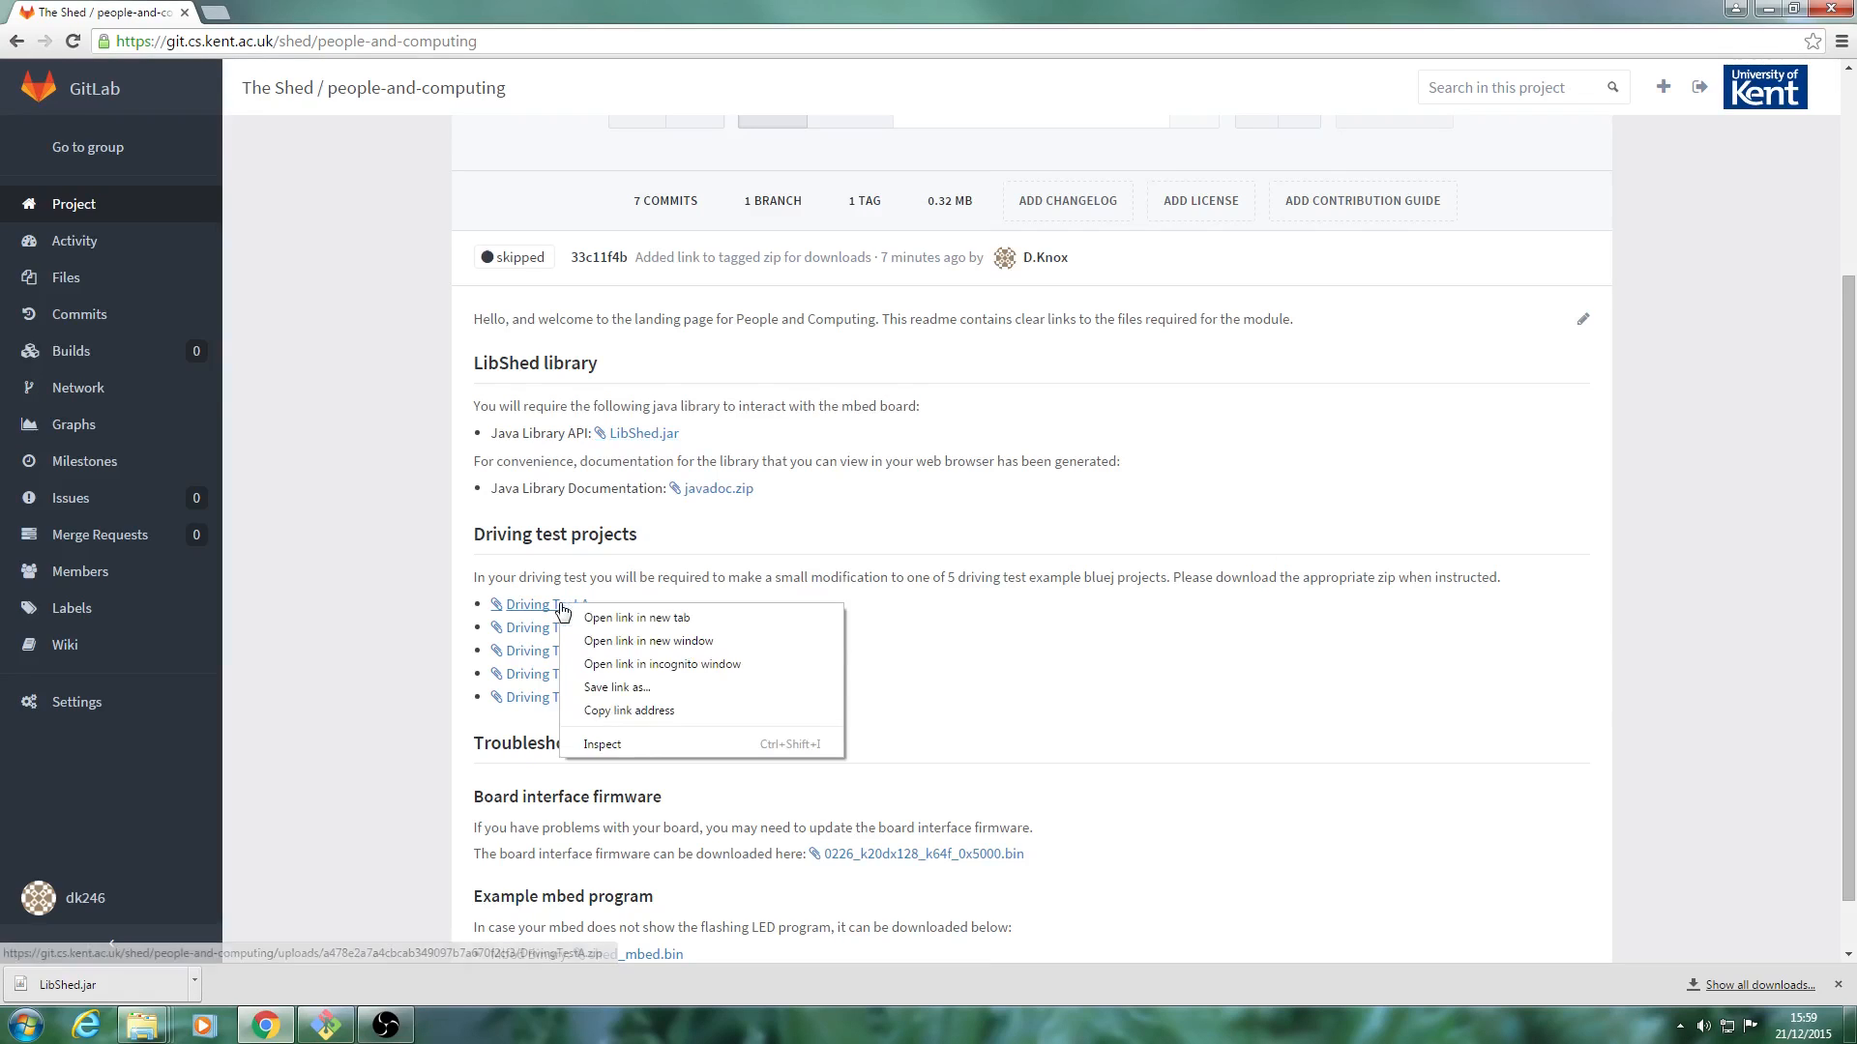
left_click(601, 684)
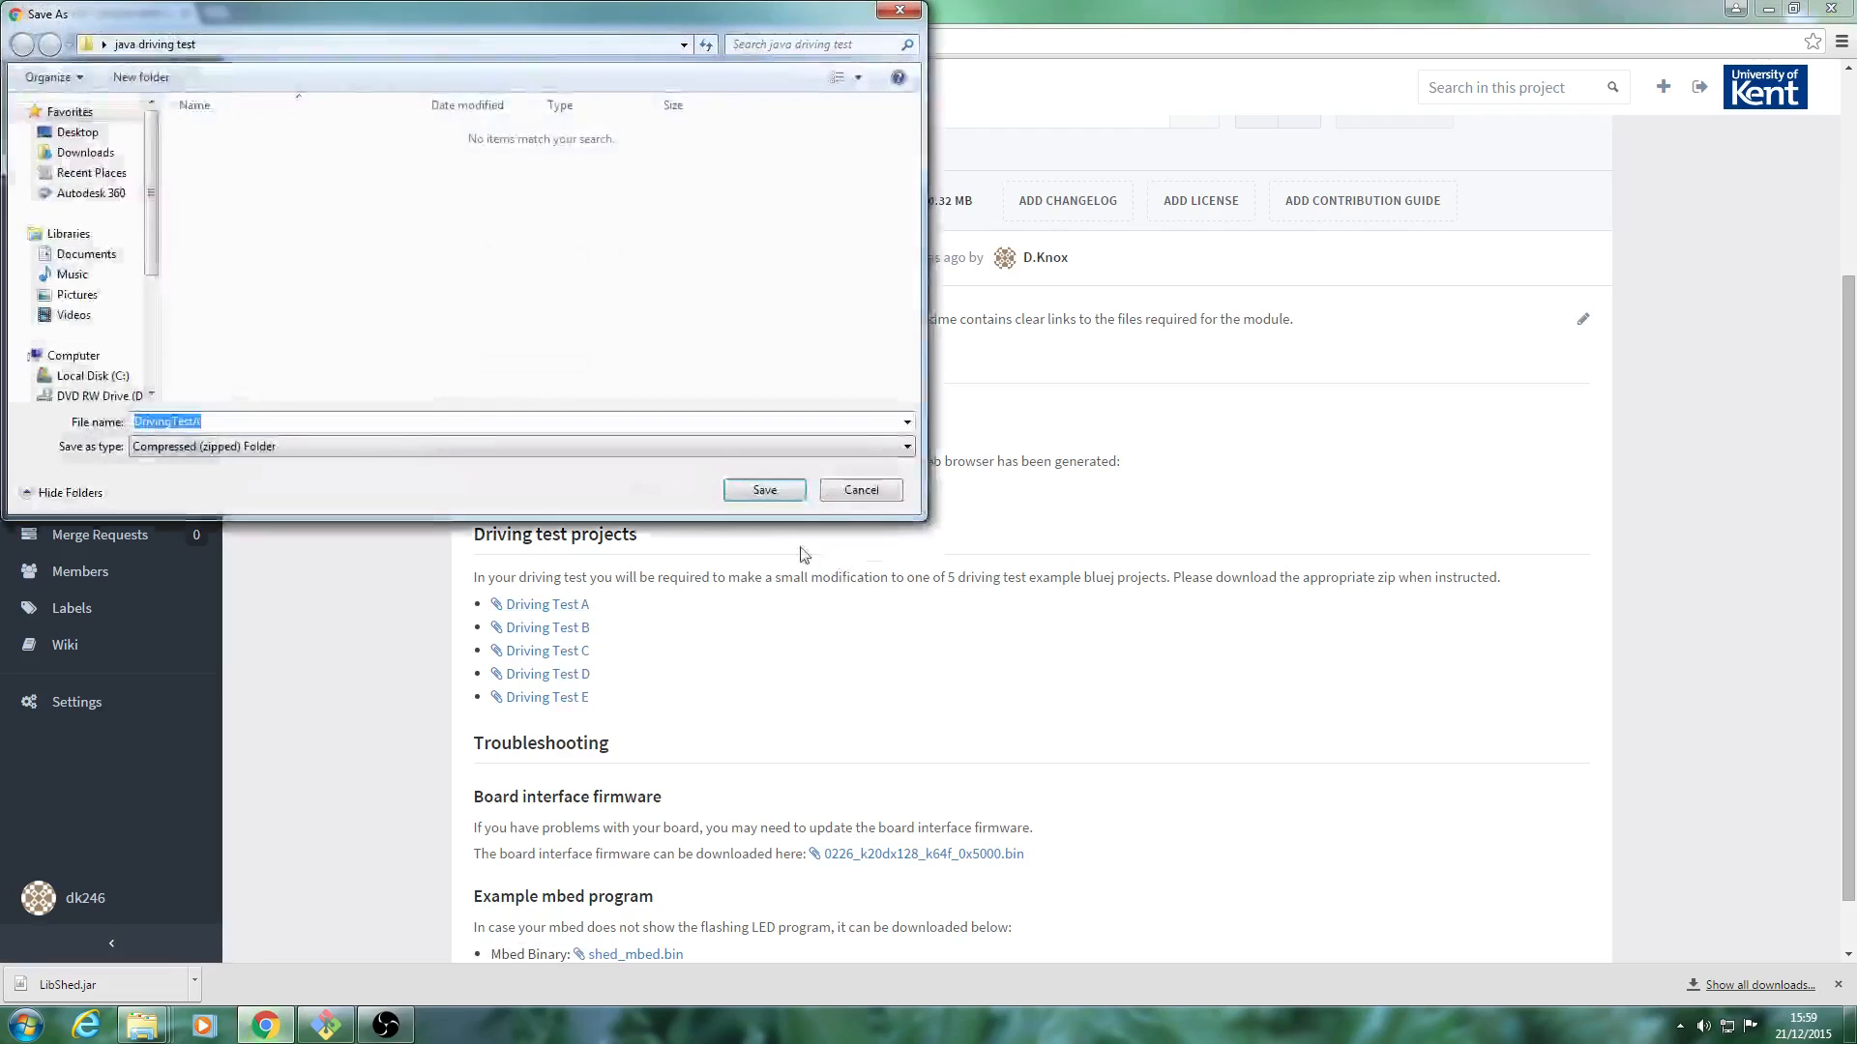
left_click(764, 495)
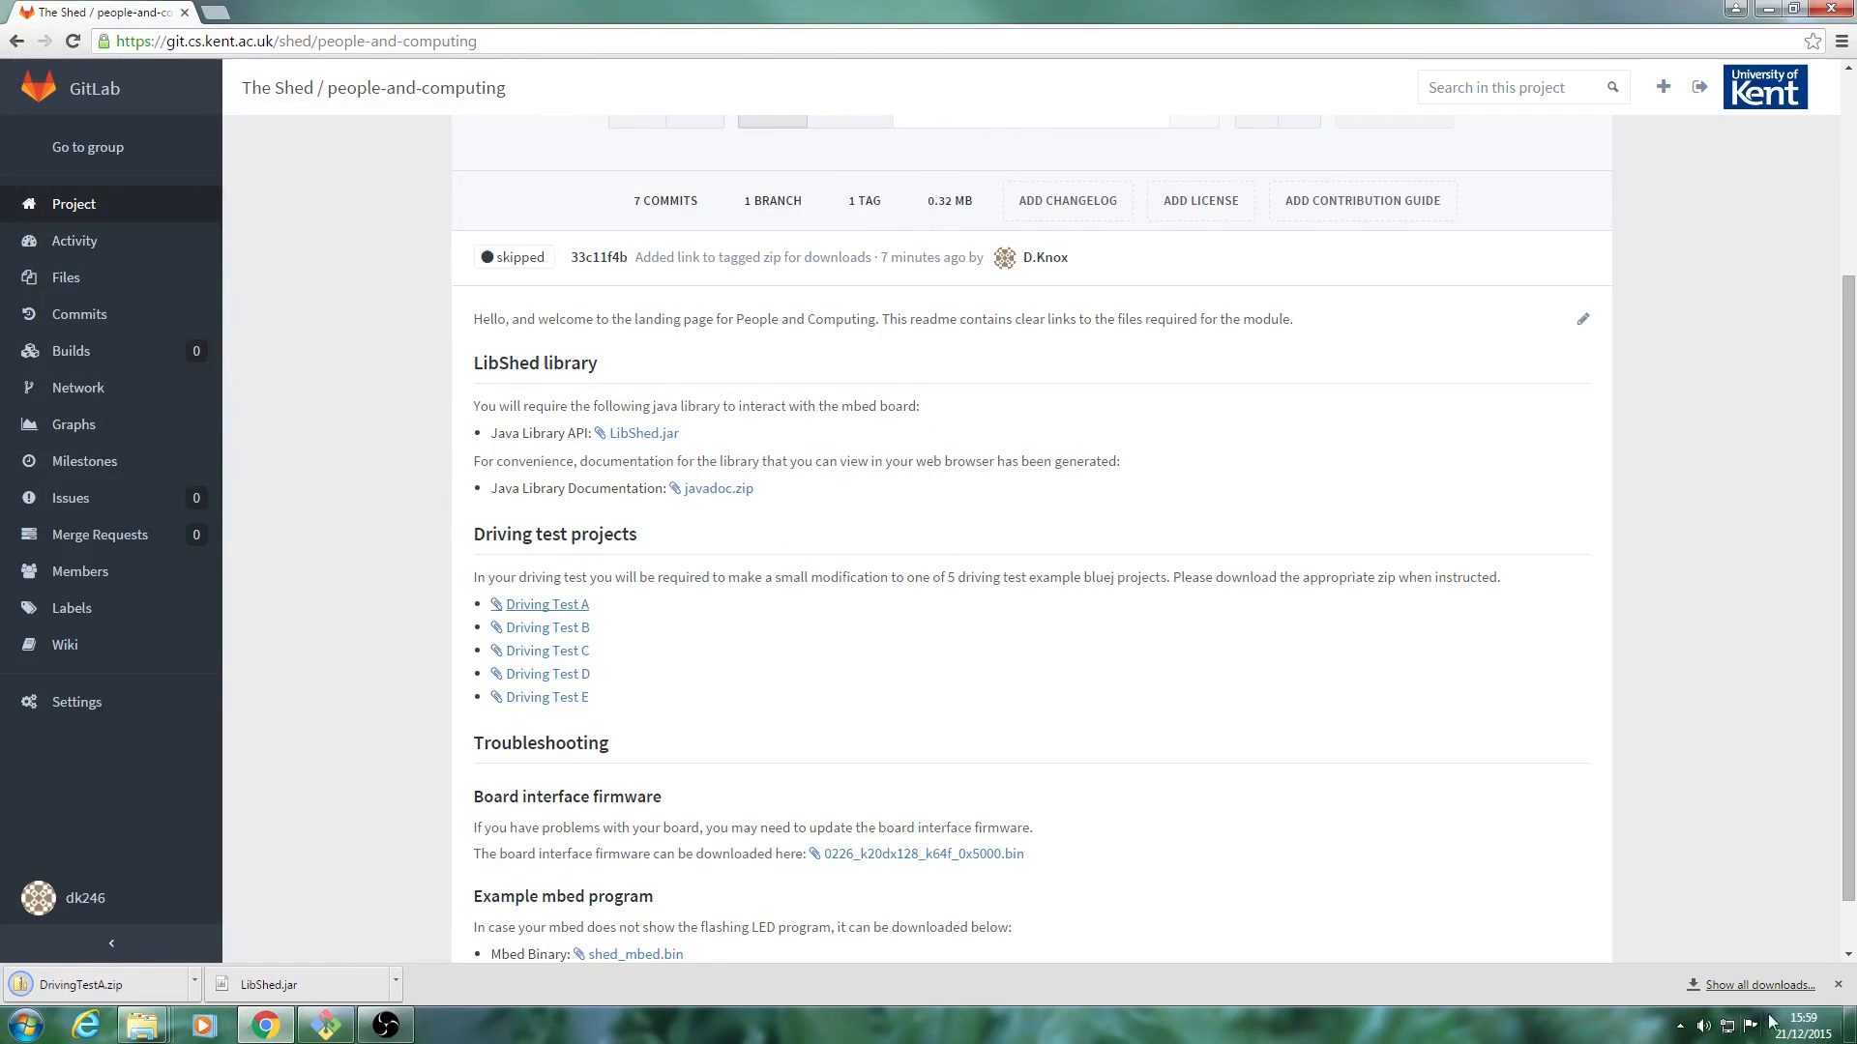
Open the "java driving test" folder from the desktop and extract the DrivingTestA archive with 7-Zip into its own DrivingTestA folder.
left_click(1847, 1027)
double_click(1047, 335)
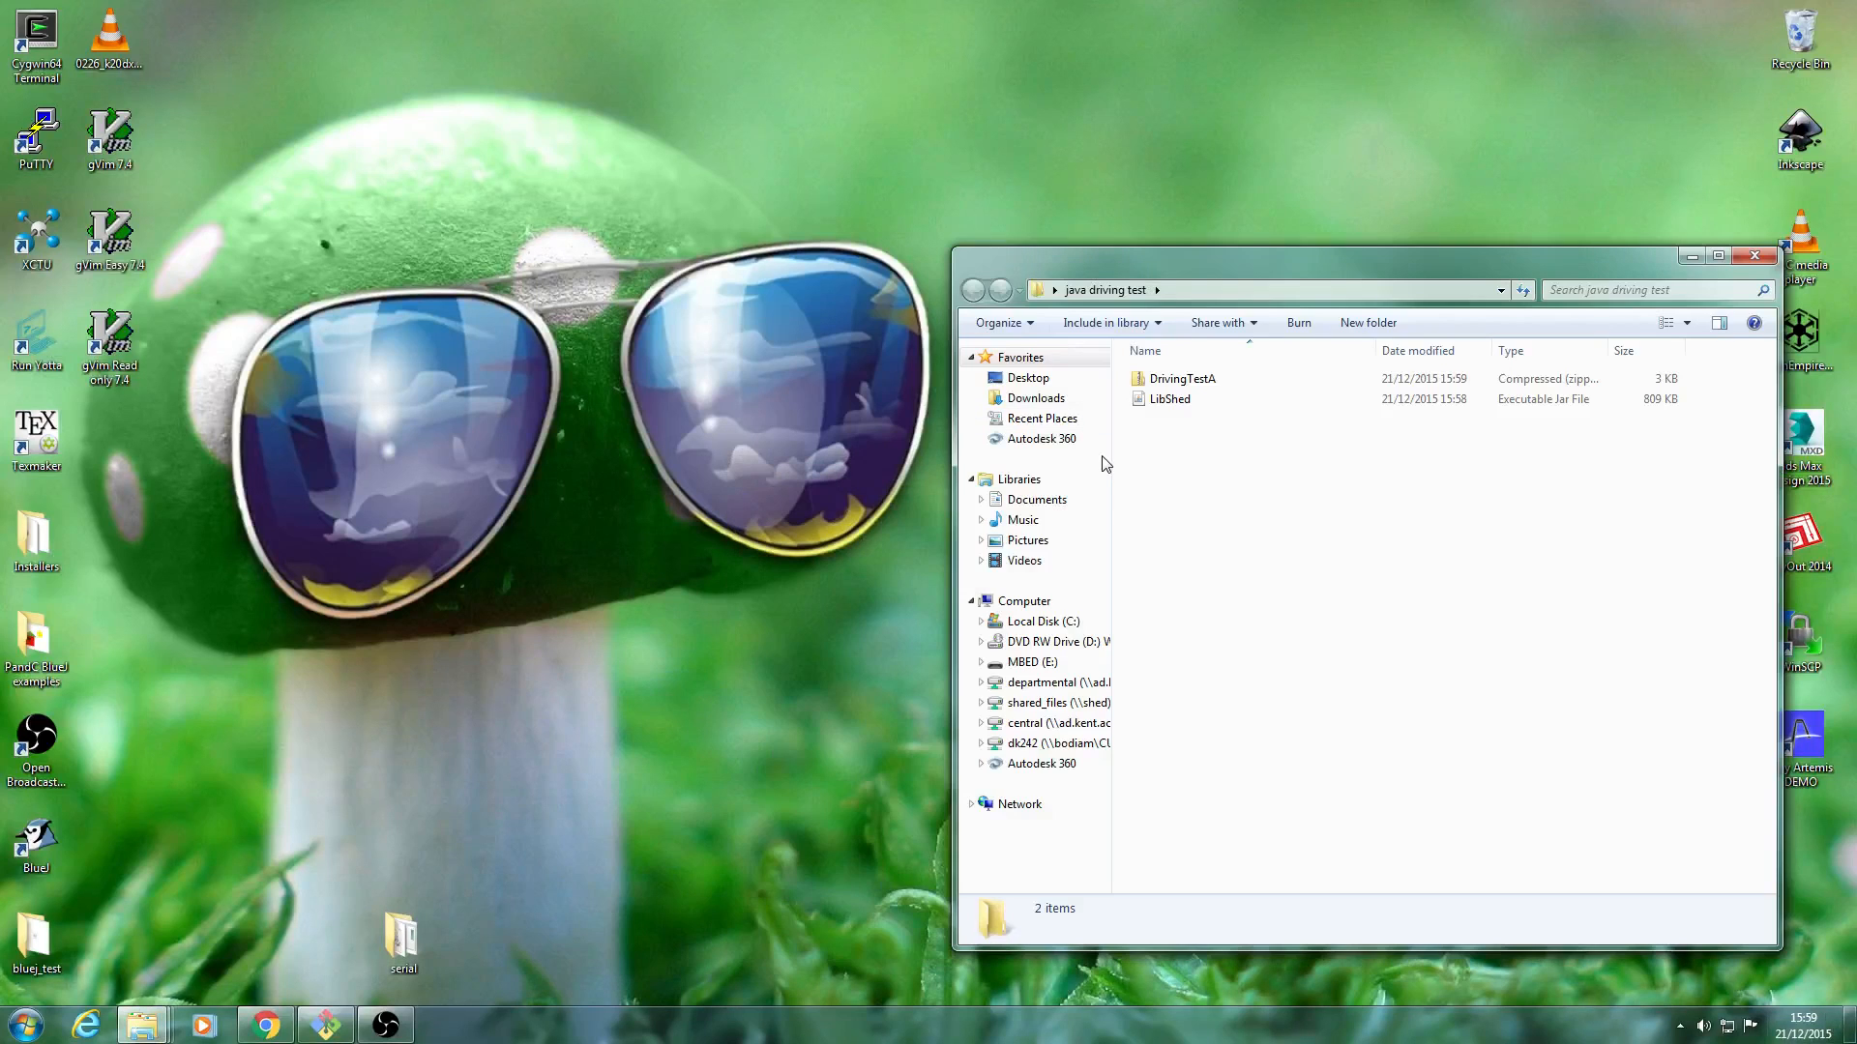
left_click_drag(1181, 275, 1027, 238)
right_click(1039, 354)
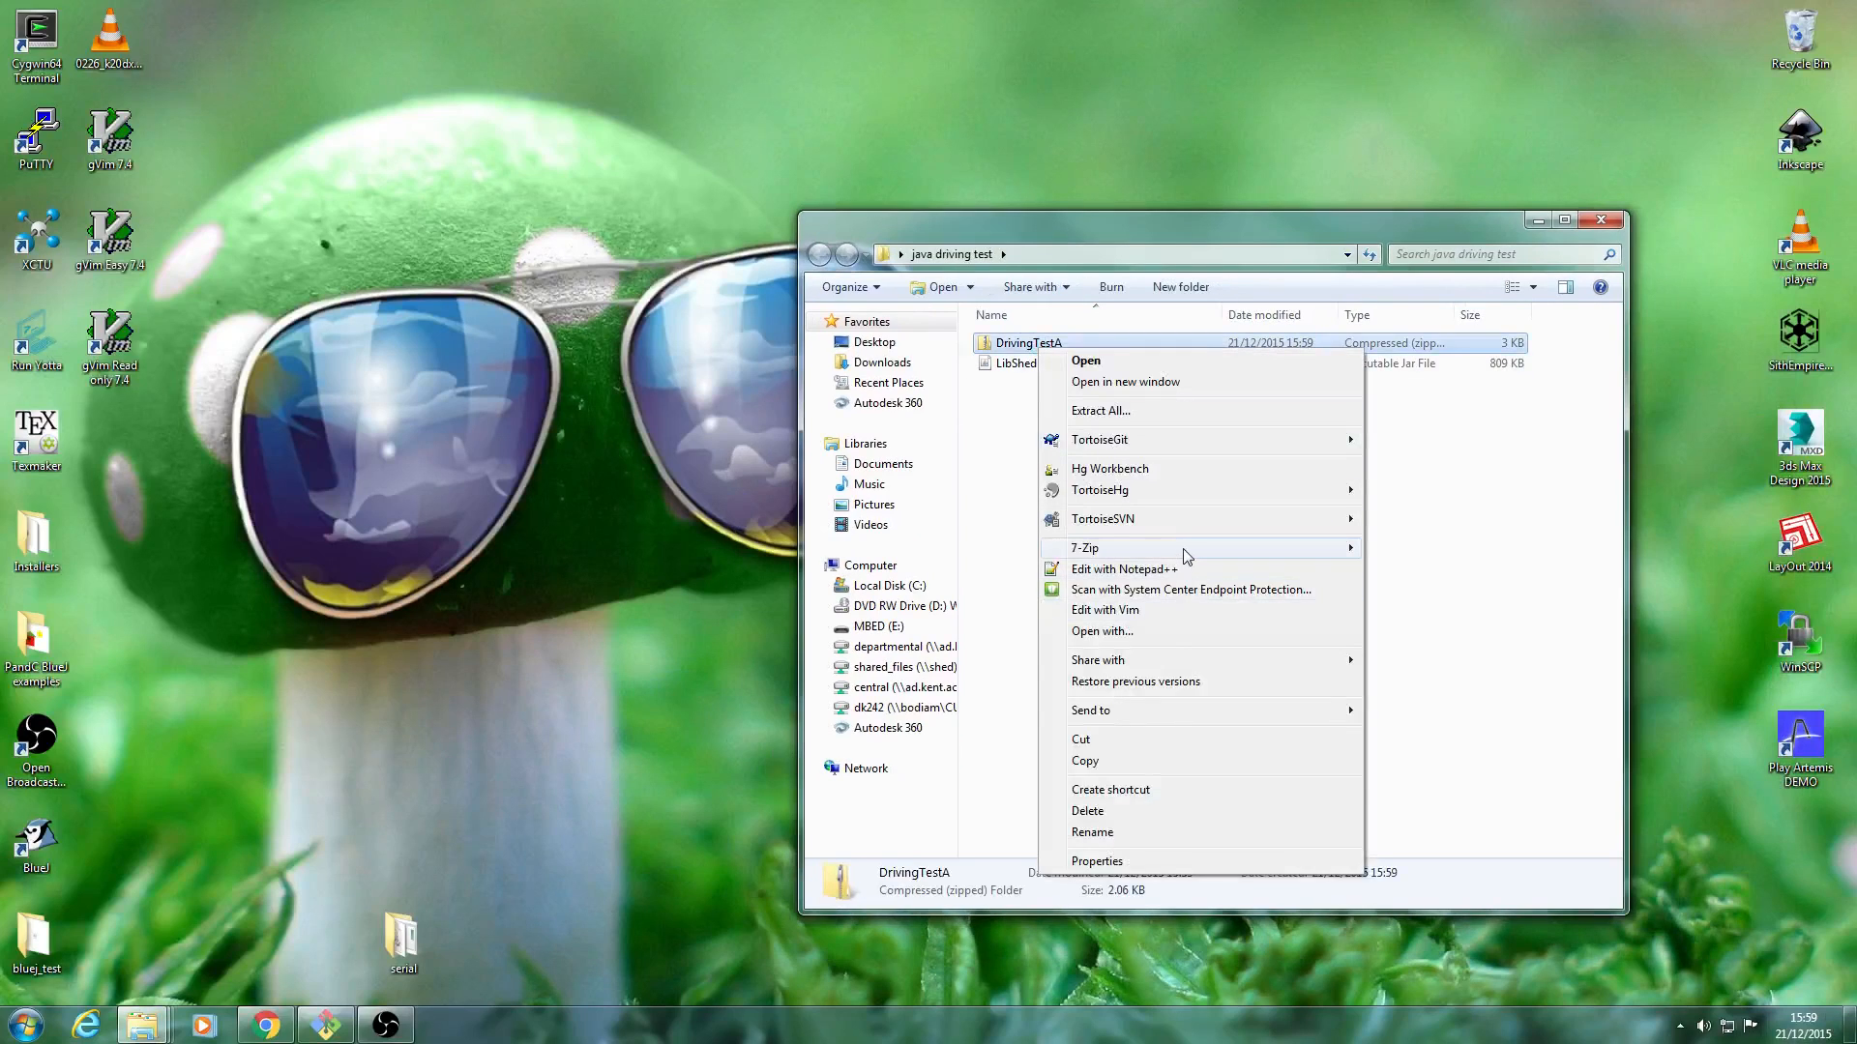
mouse_move(1185, 558)
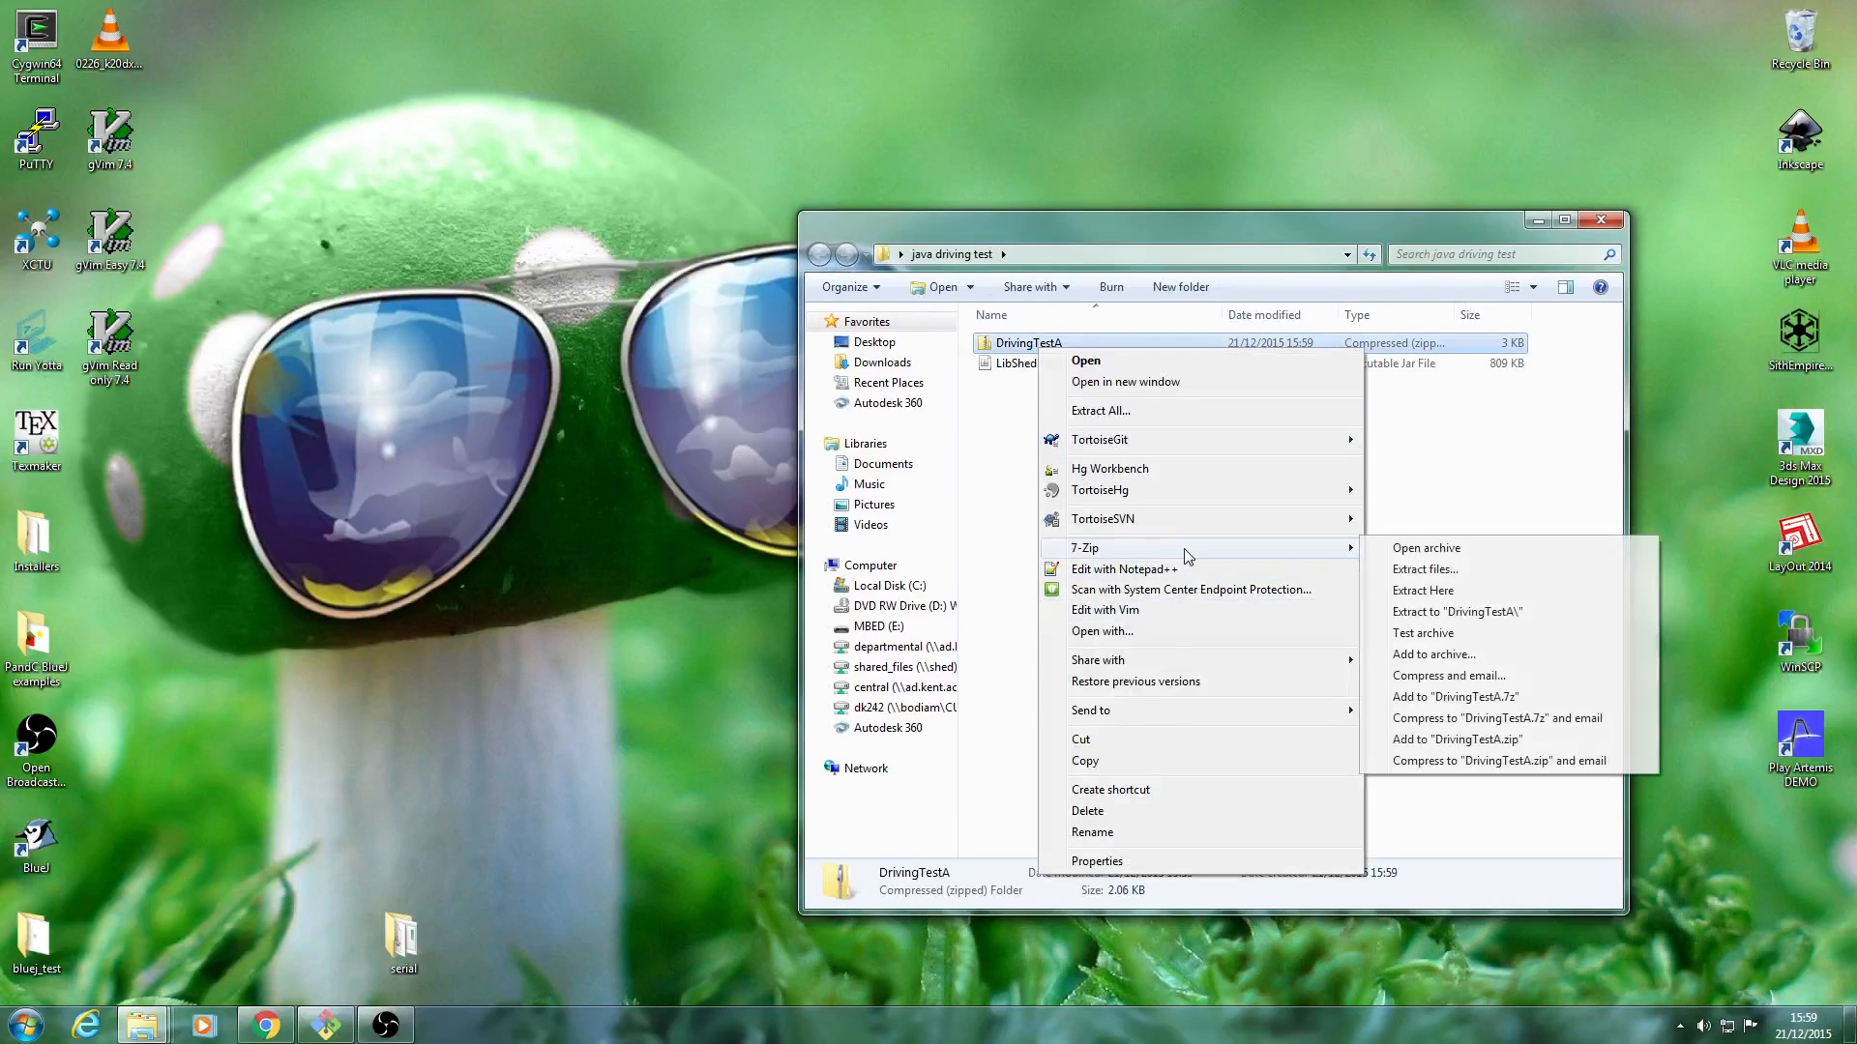
left_click(1414, 611)
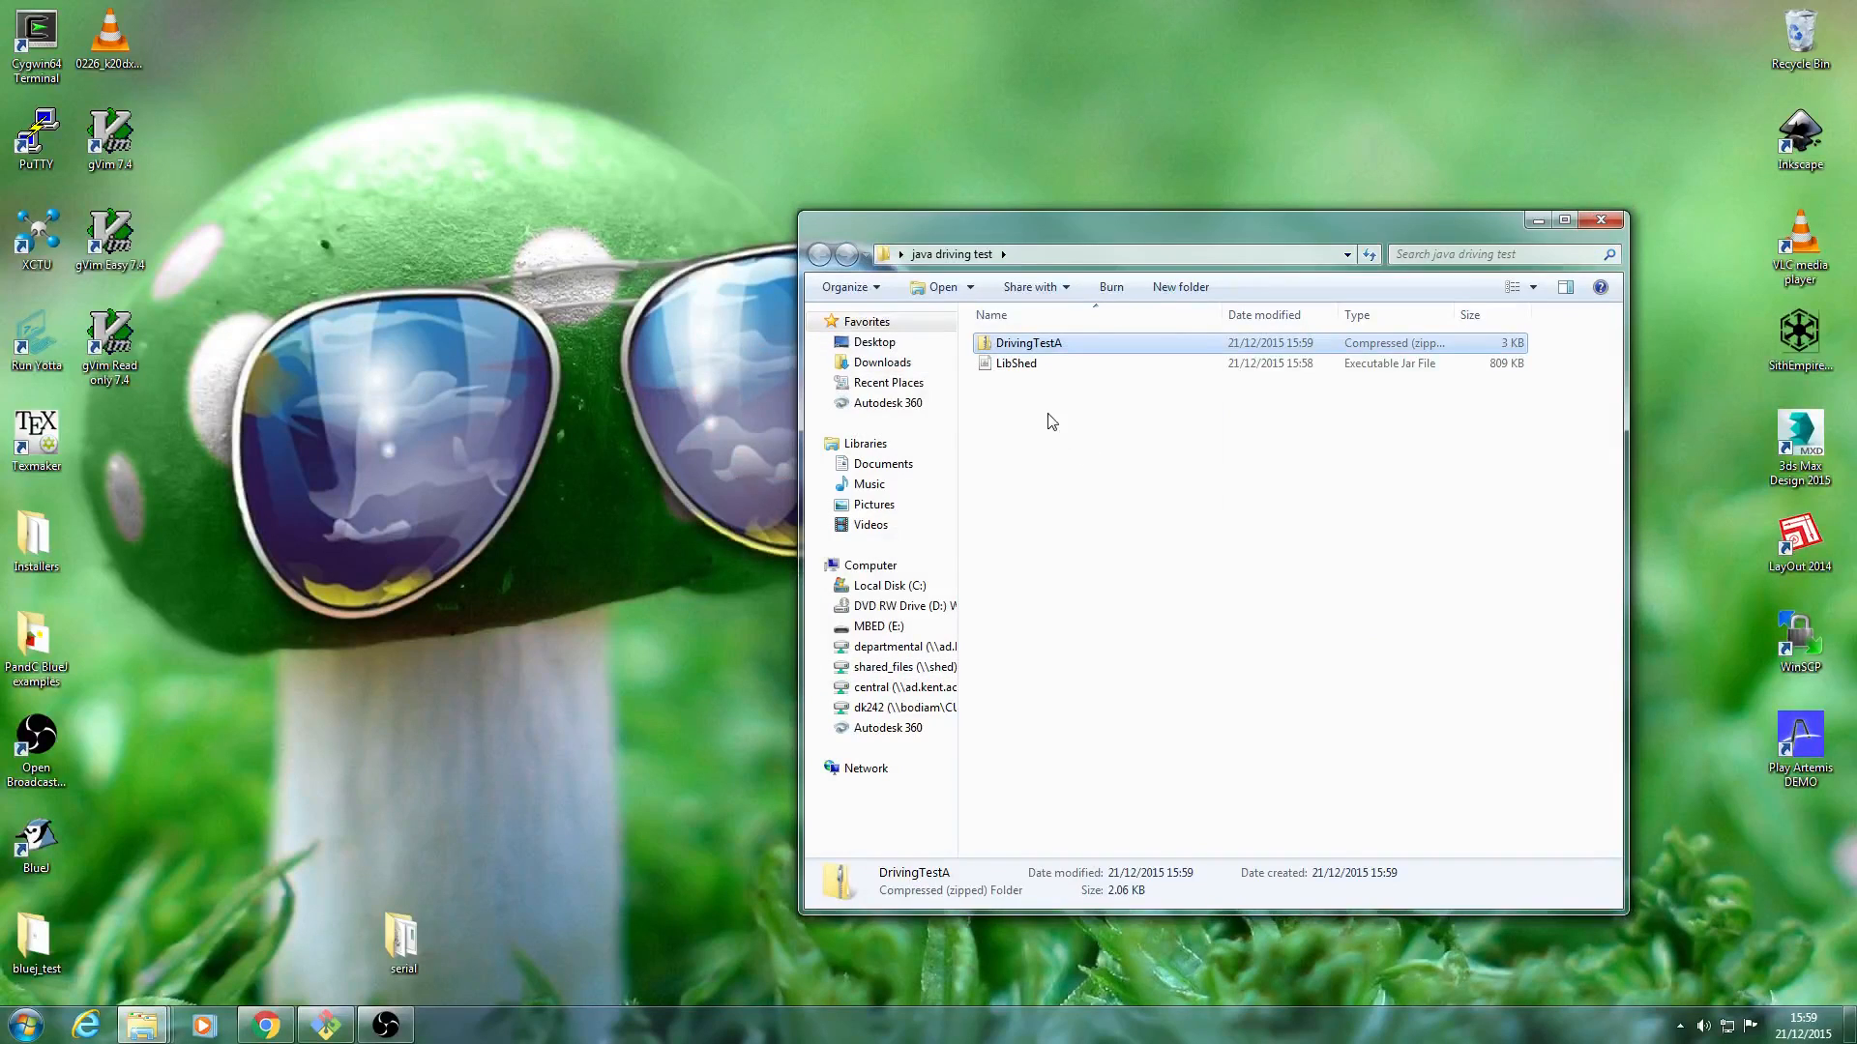
Browse to the inner folder of the extracted DrivingTestA project and open its package file in BlueJ.
double_click(1031, 371)
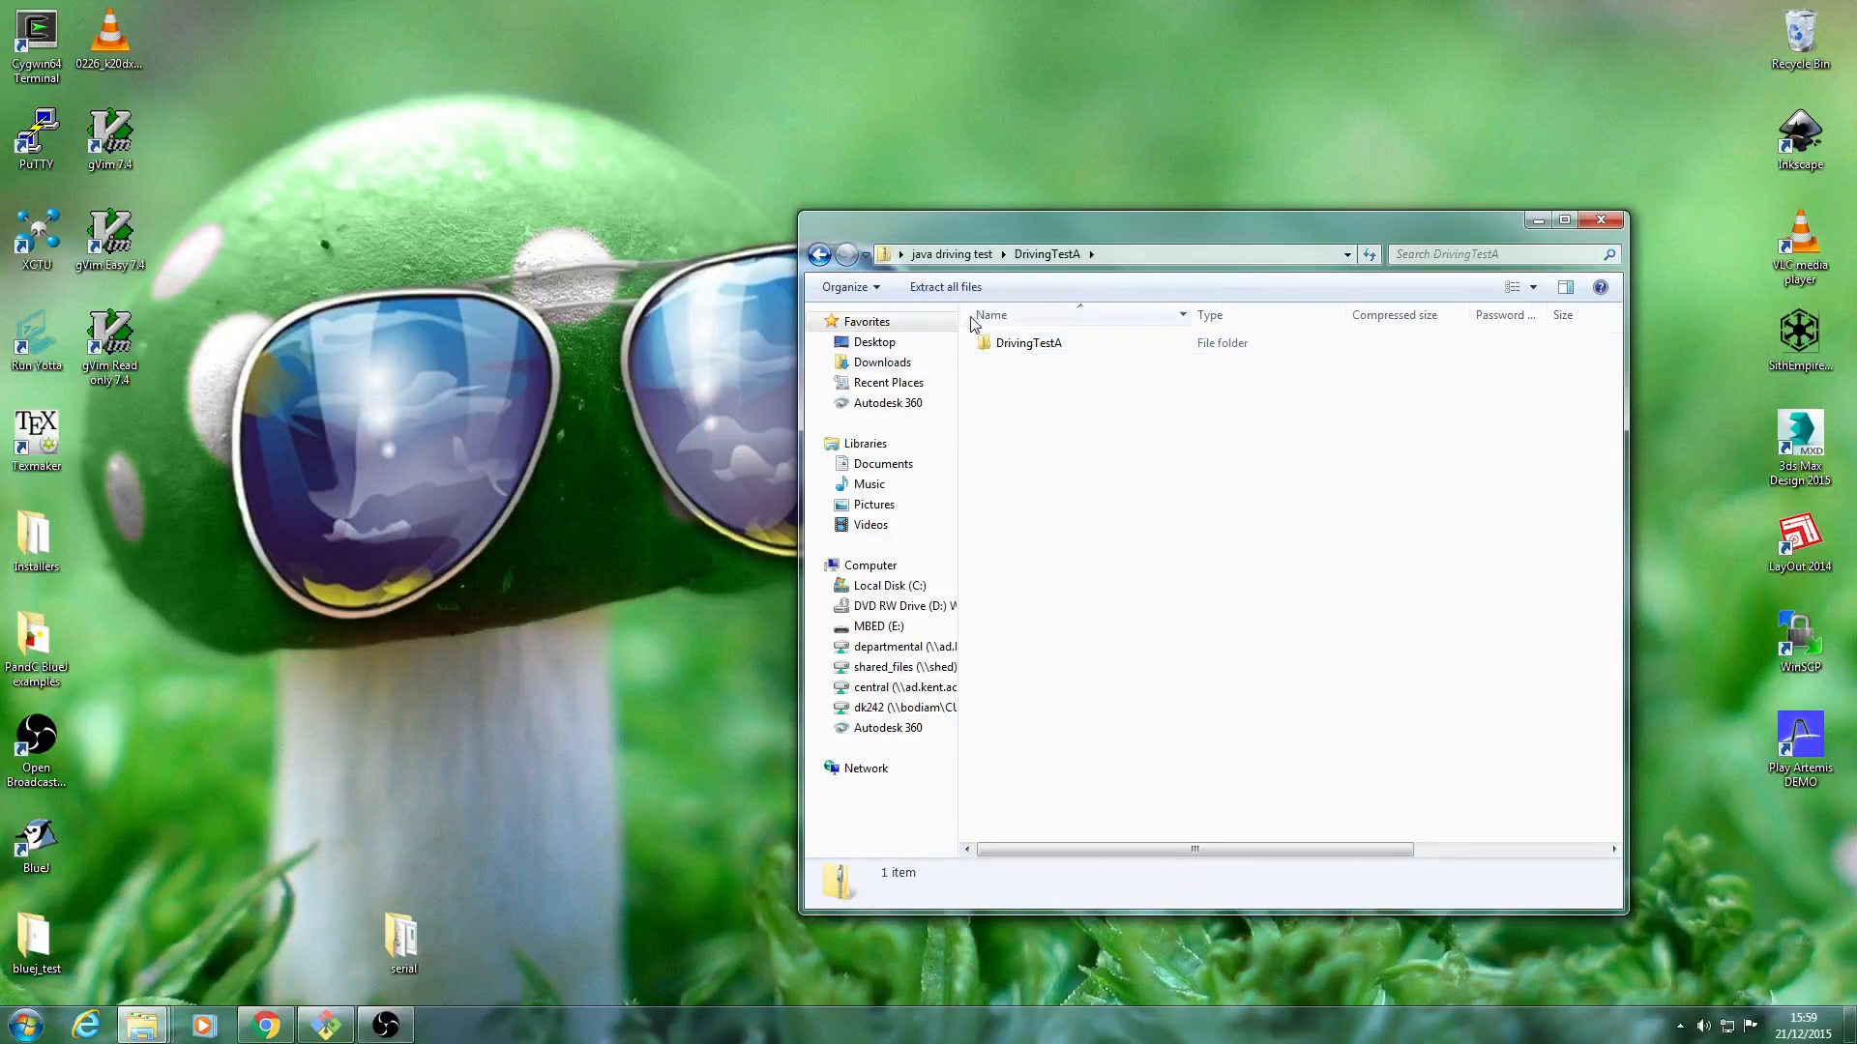
left_click(821, 255)
double_click(1085, 345)
double_click(1085, 348)
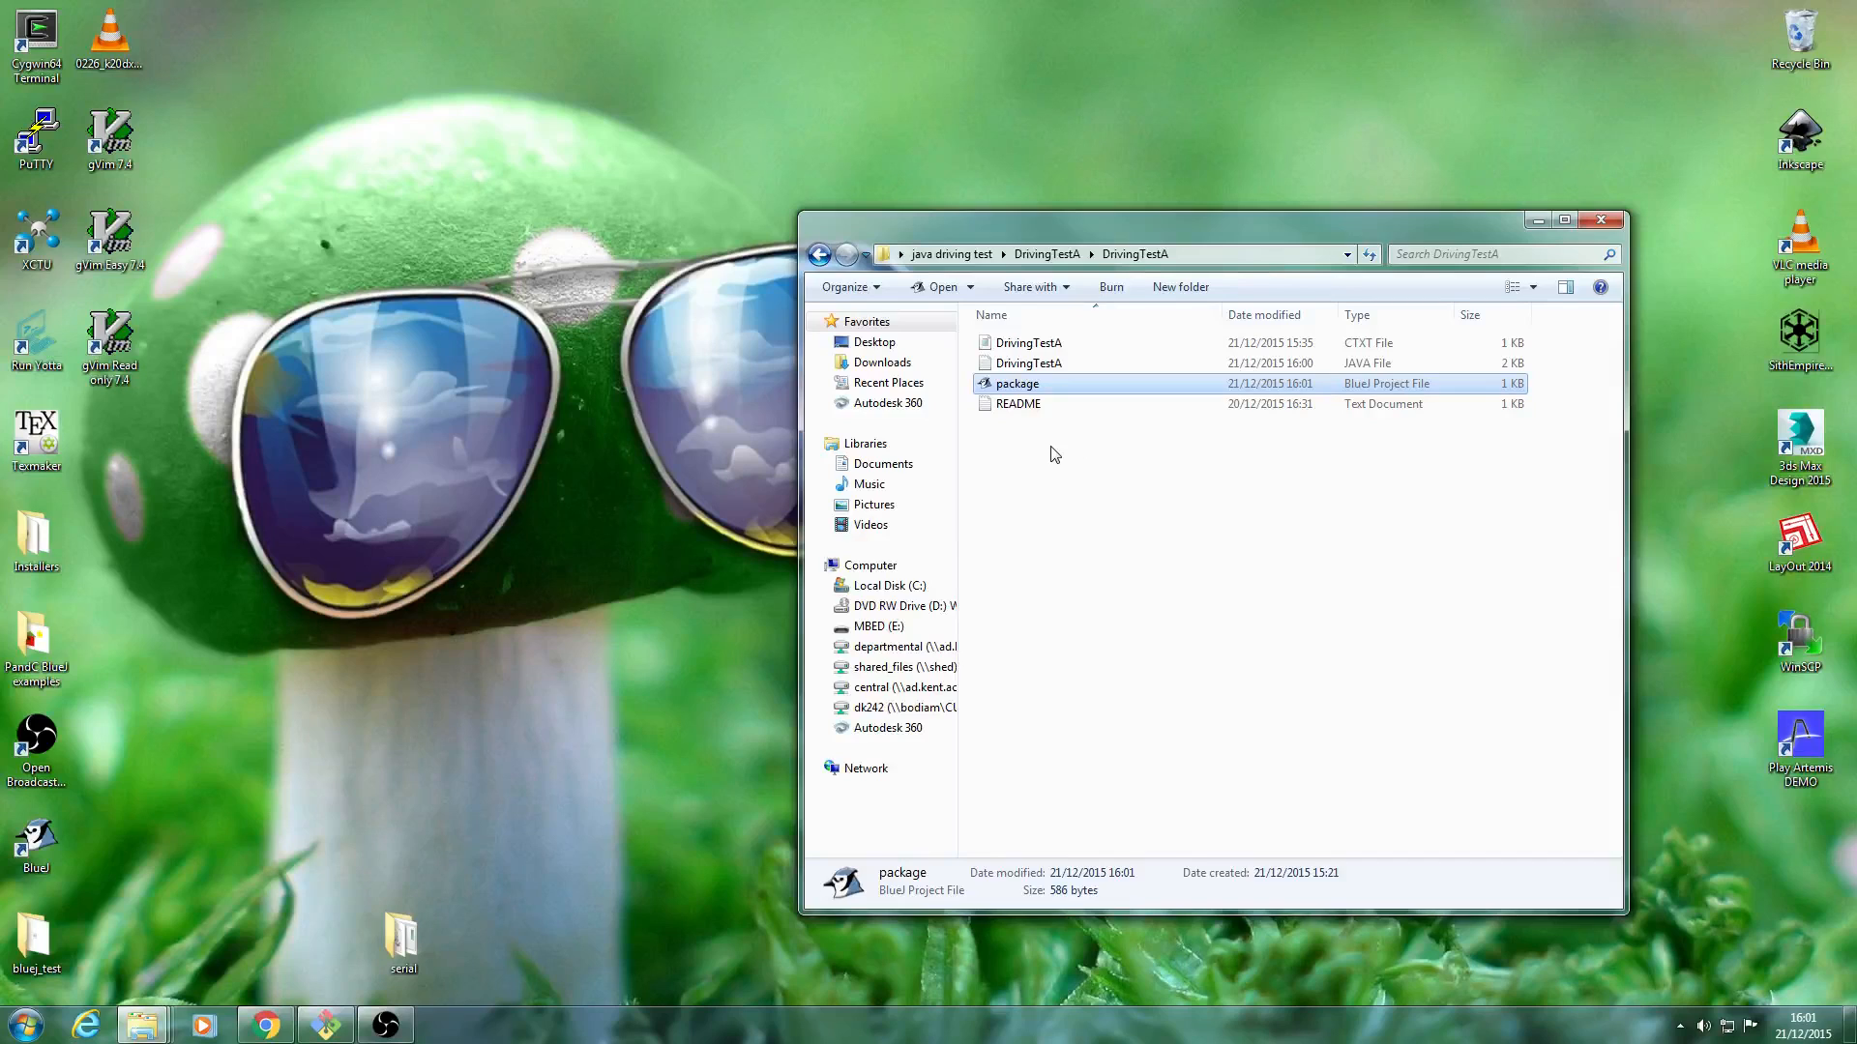
double_click(1044, 391)
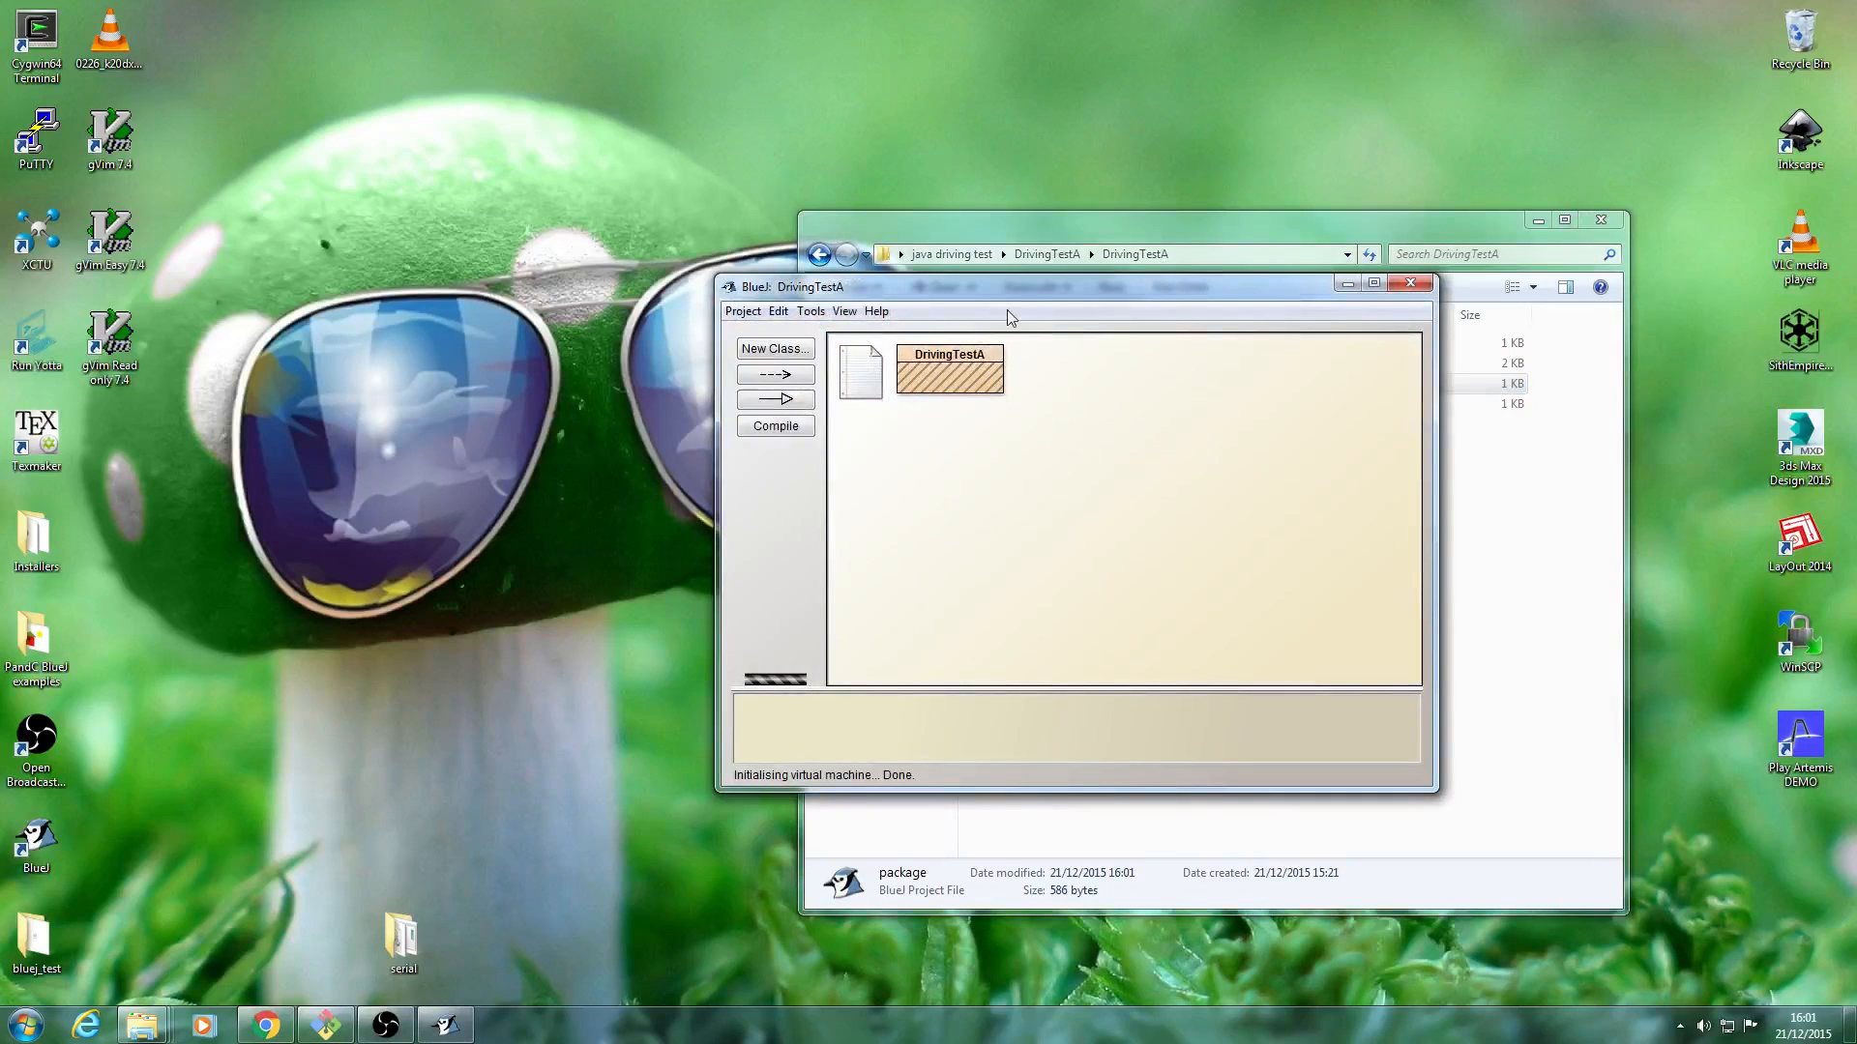
Open the DrivingTestA class in the editor and examine the setBoardLED calls in its run method.
left_click_drag(1016, 292, 968, 255)
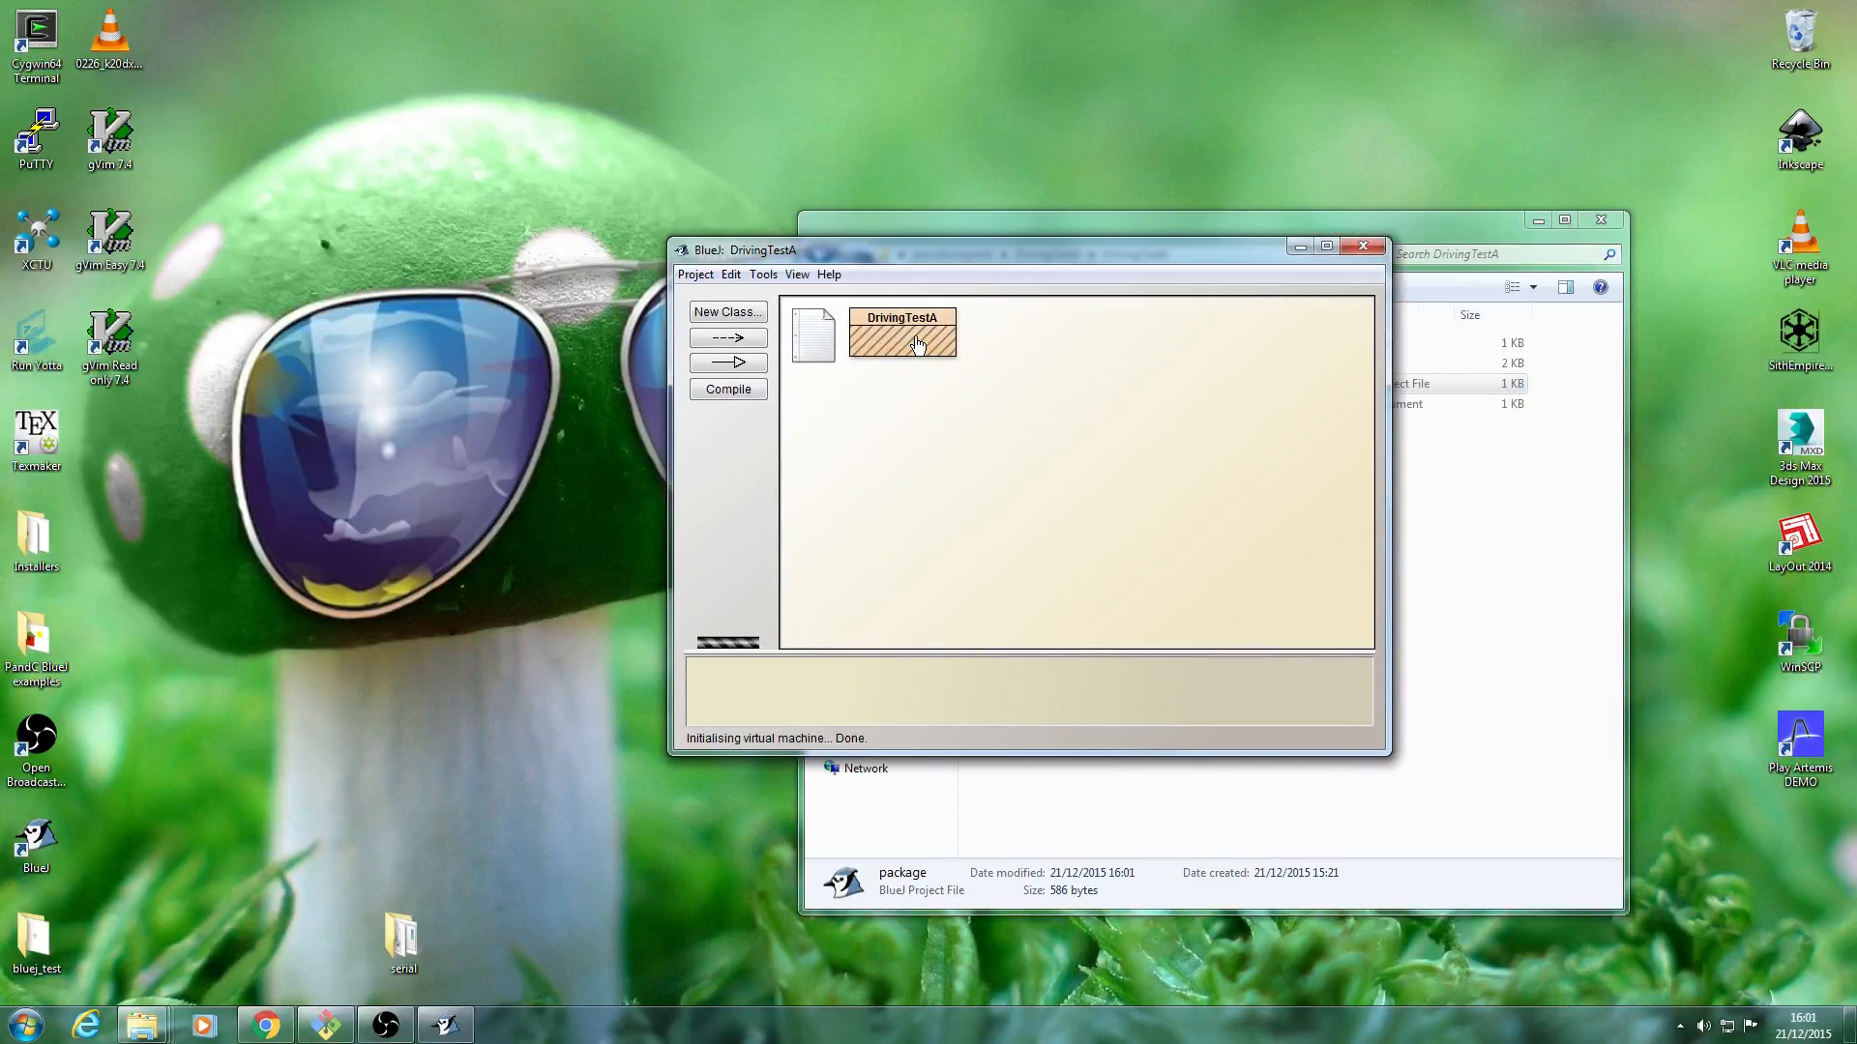
right_click(917, 346)
left_click(941, 350)
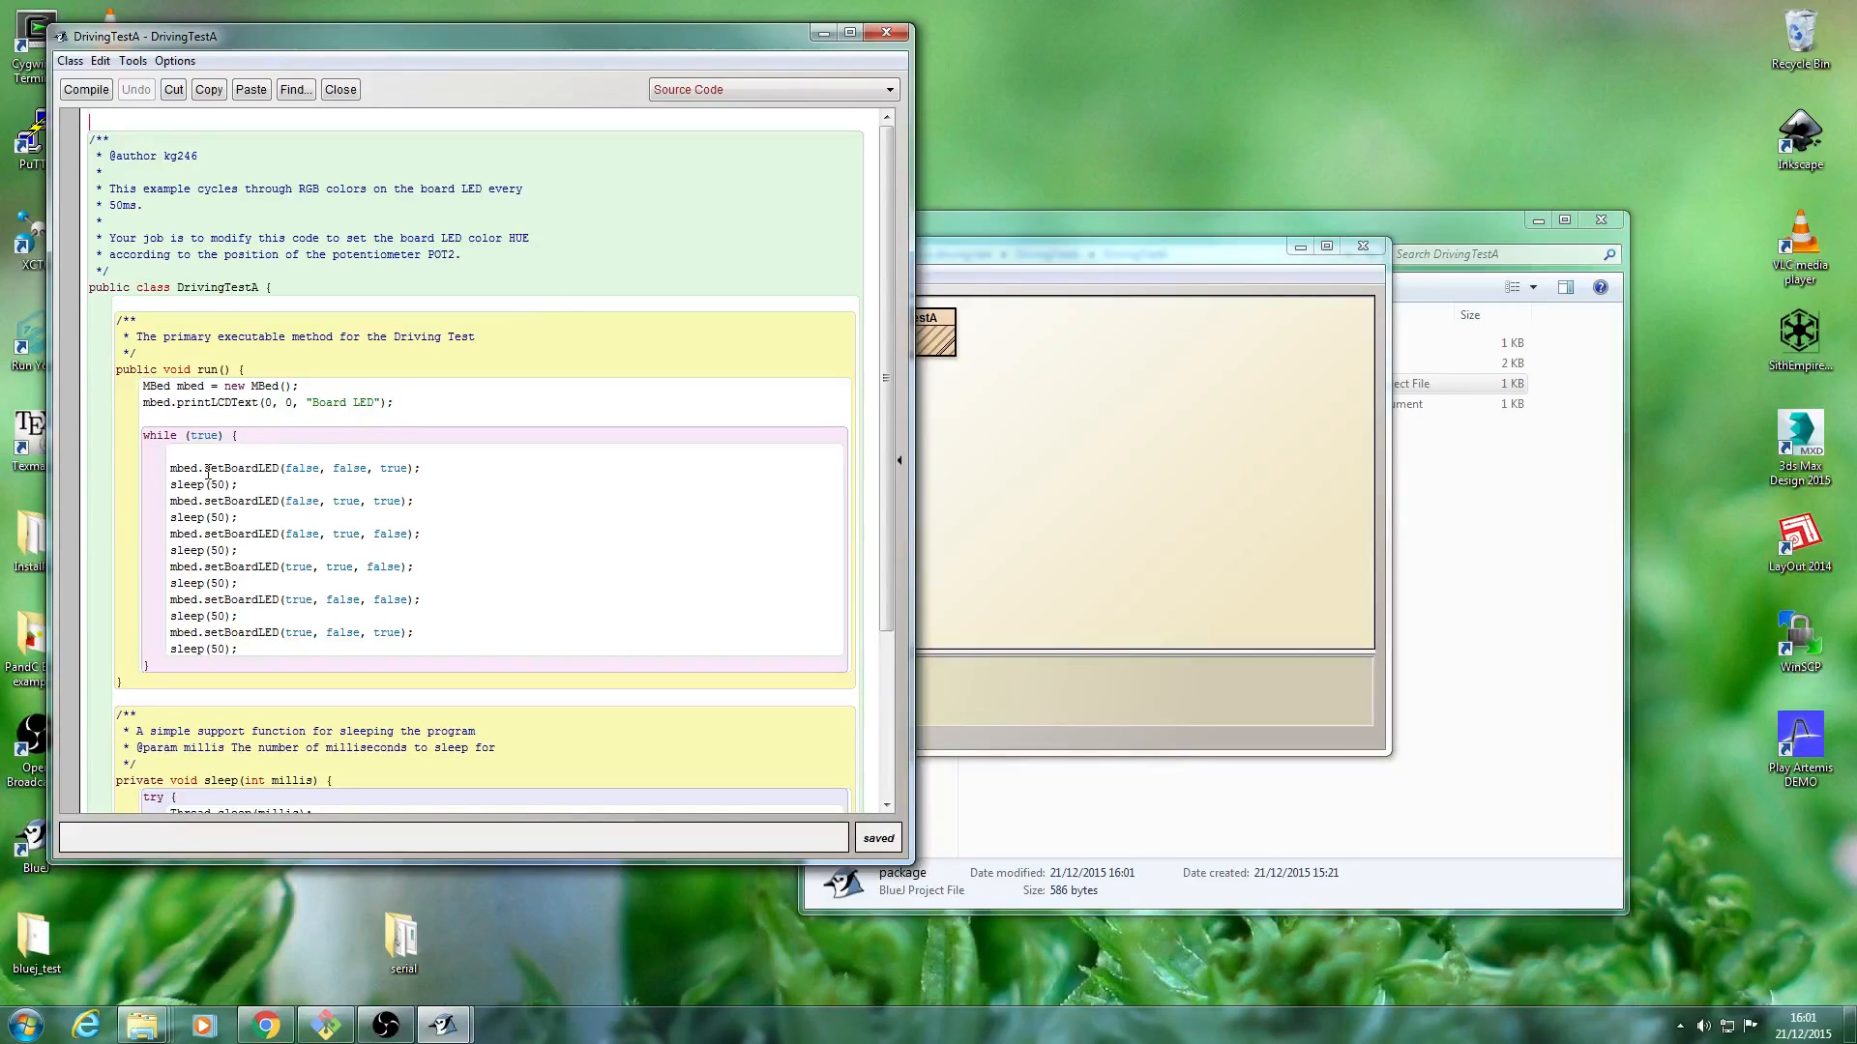
left_click_drag(204, 471, 281, 471)
left_click(258, 468)
Compile the DrivingTestA class from the project window, and place that window in front beside the source code.
left_click(993, 256)
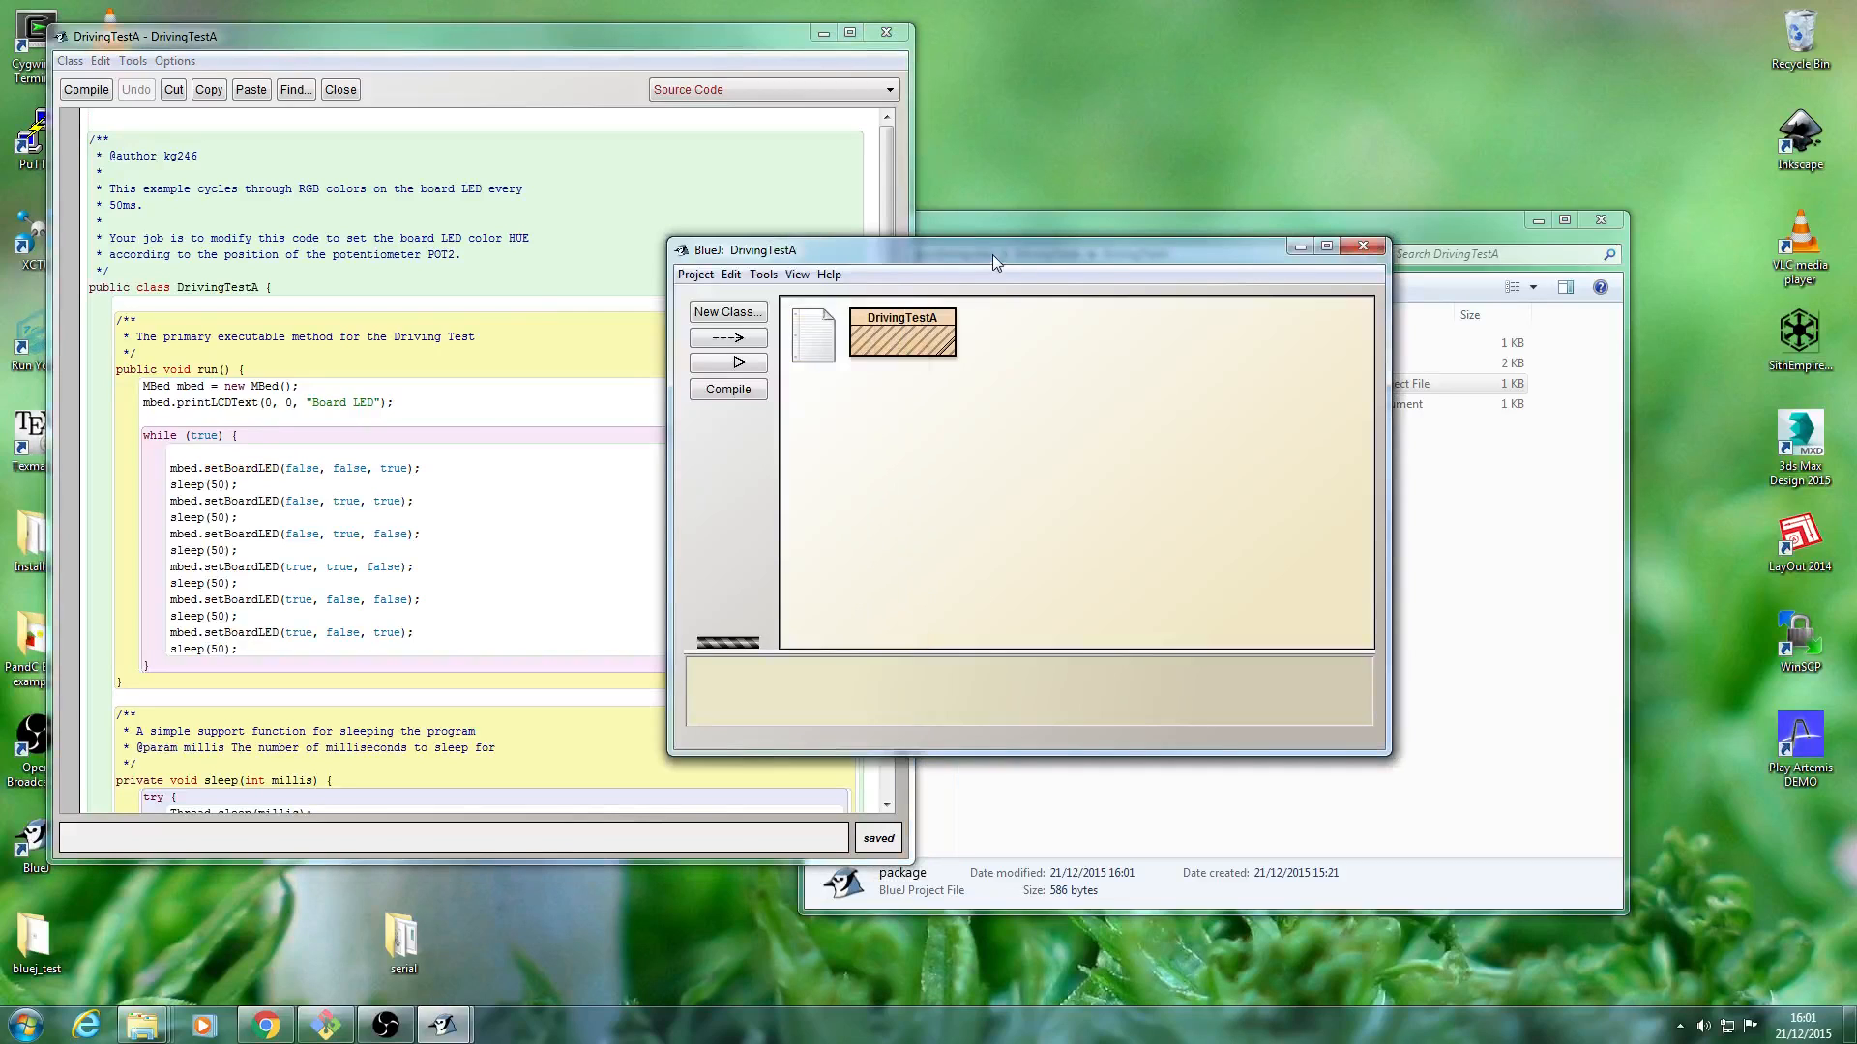
right_click(893, 345)
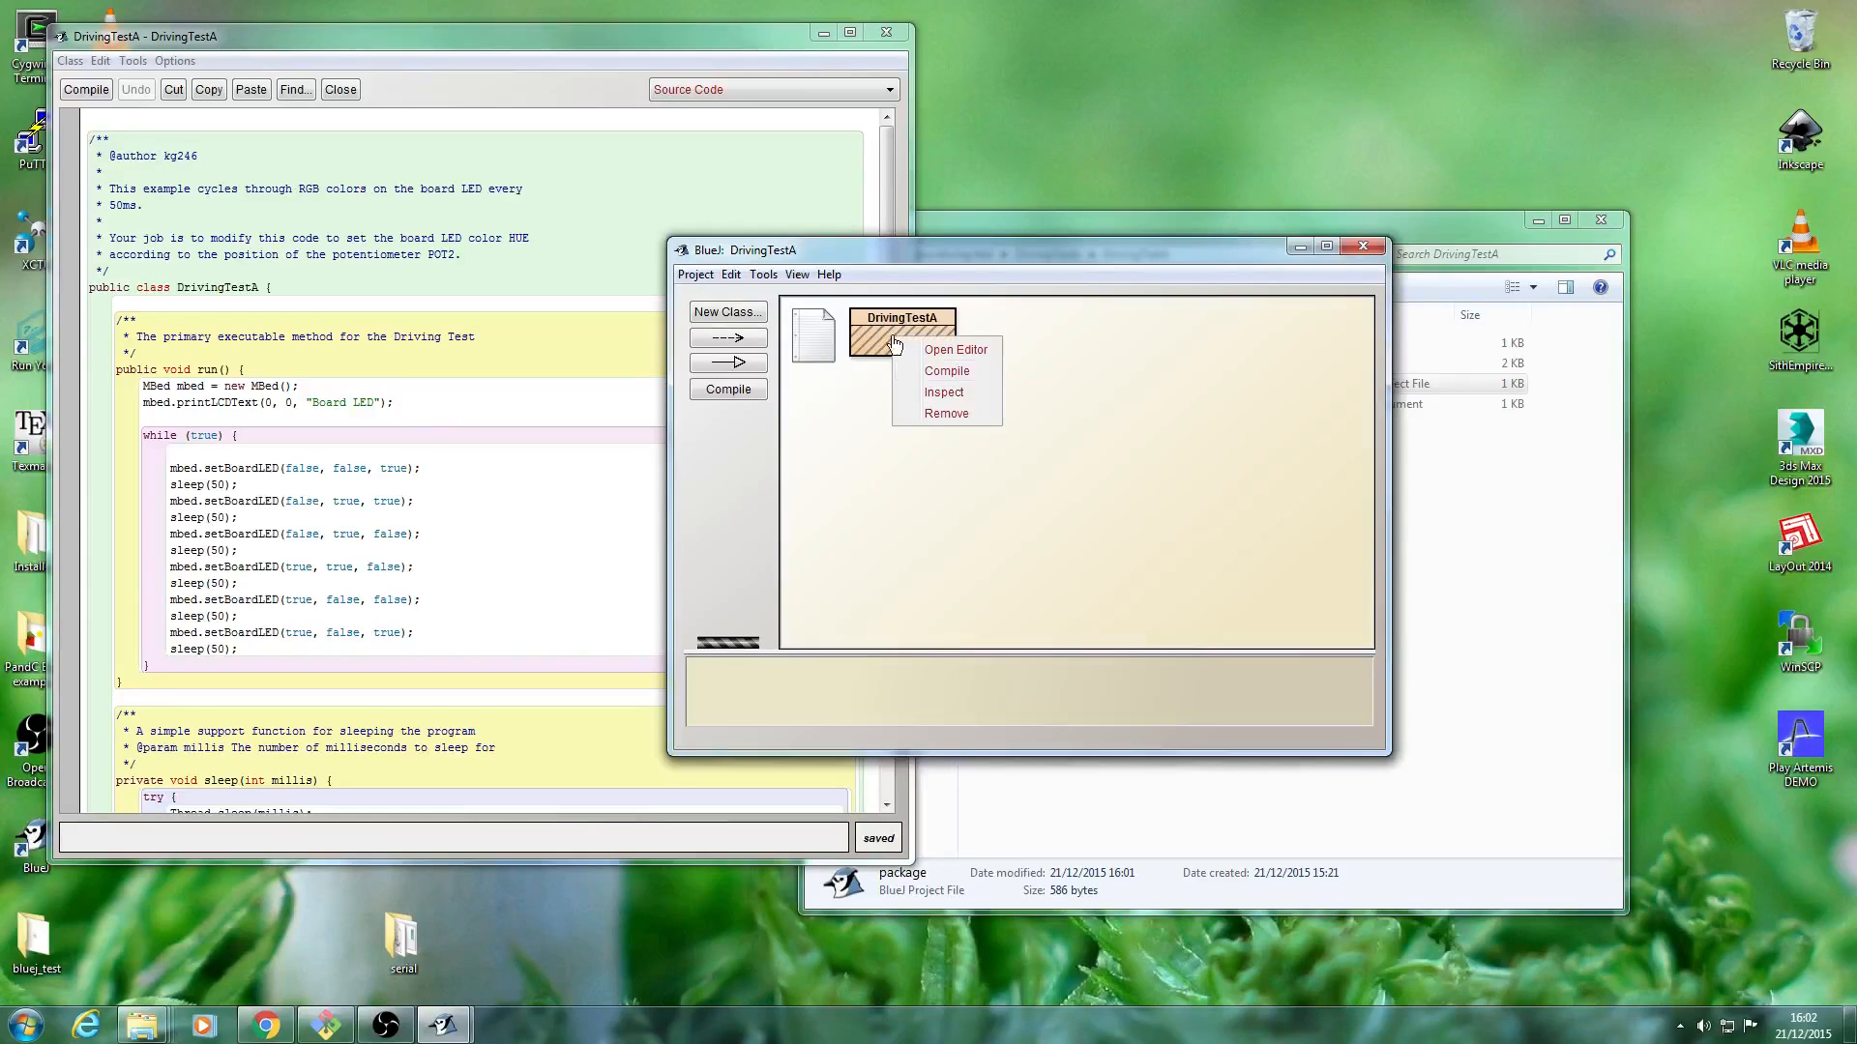
left_click(961, 382)
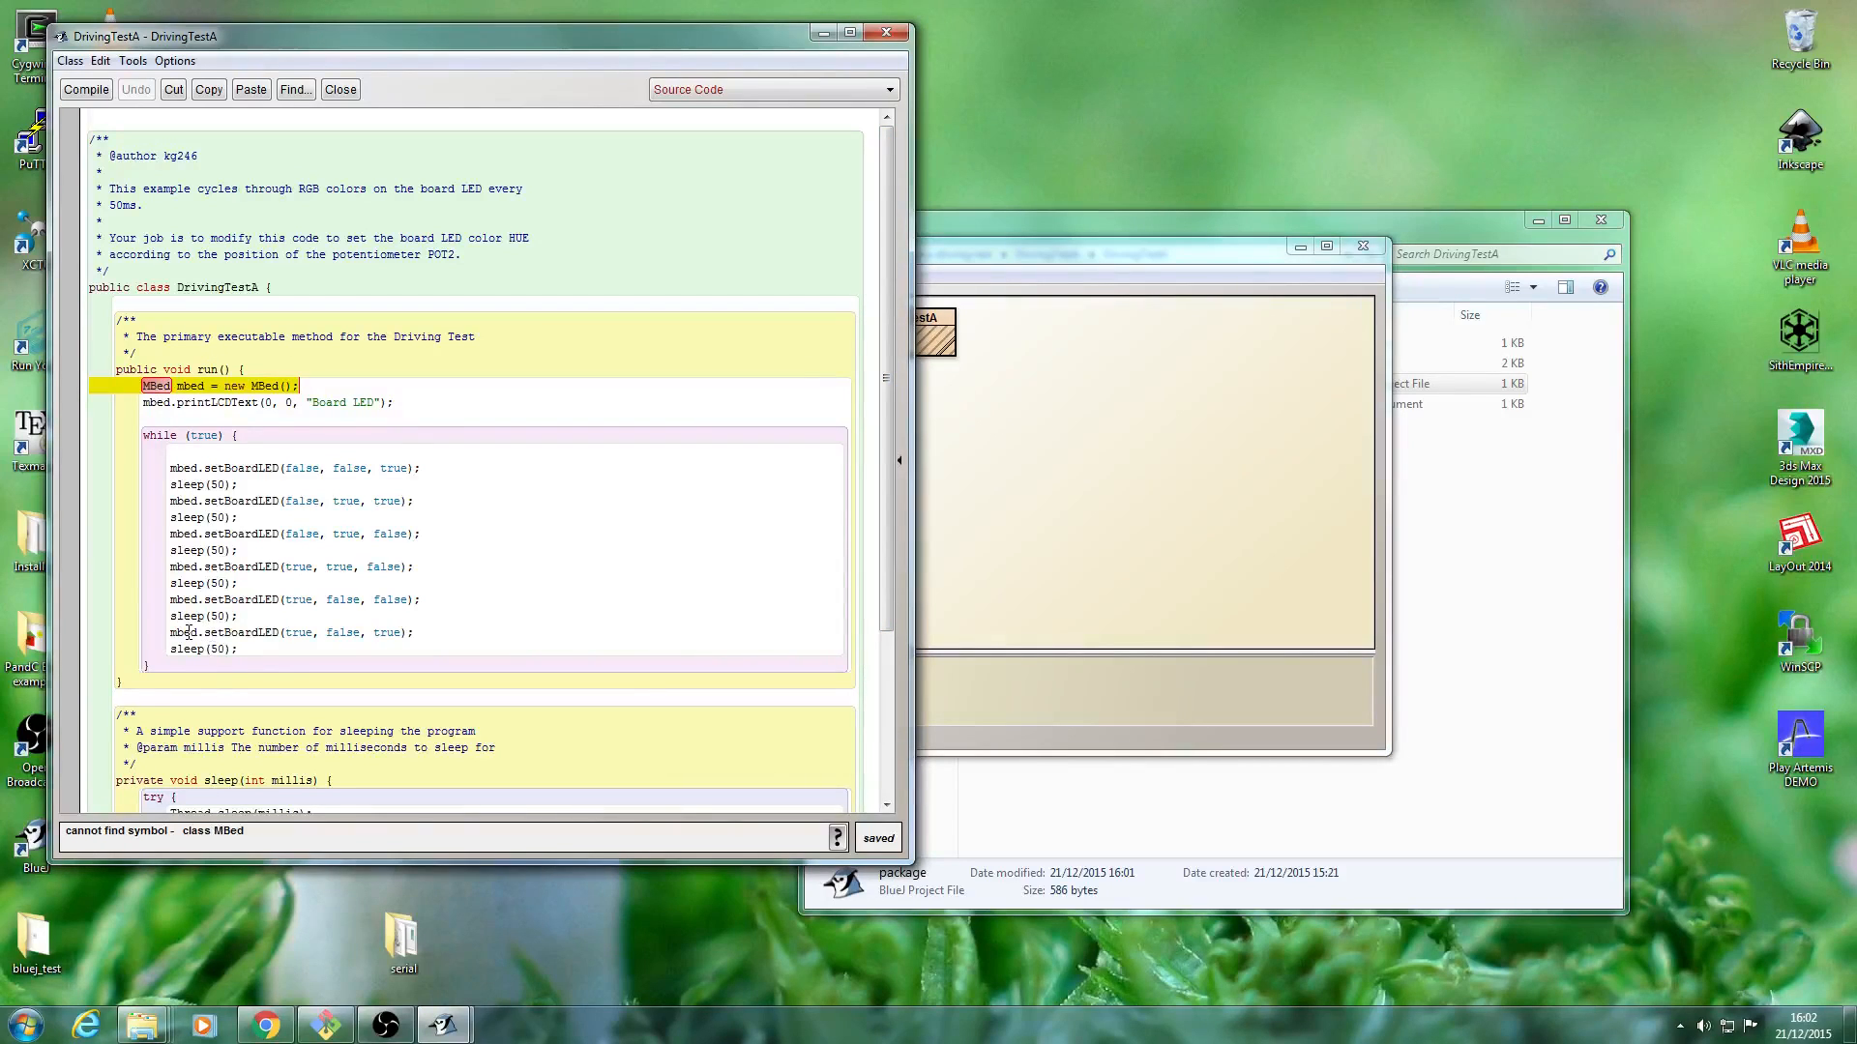
left_click(965, 271)
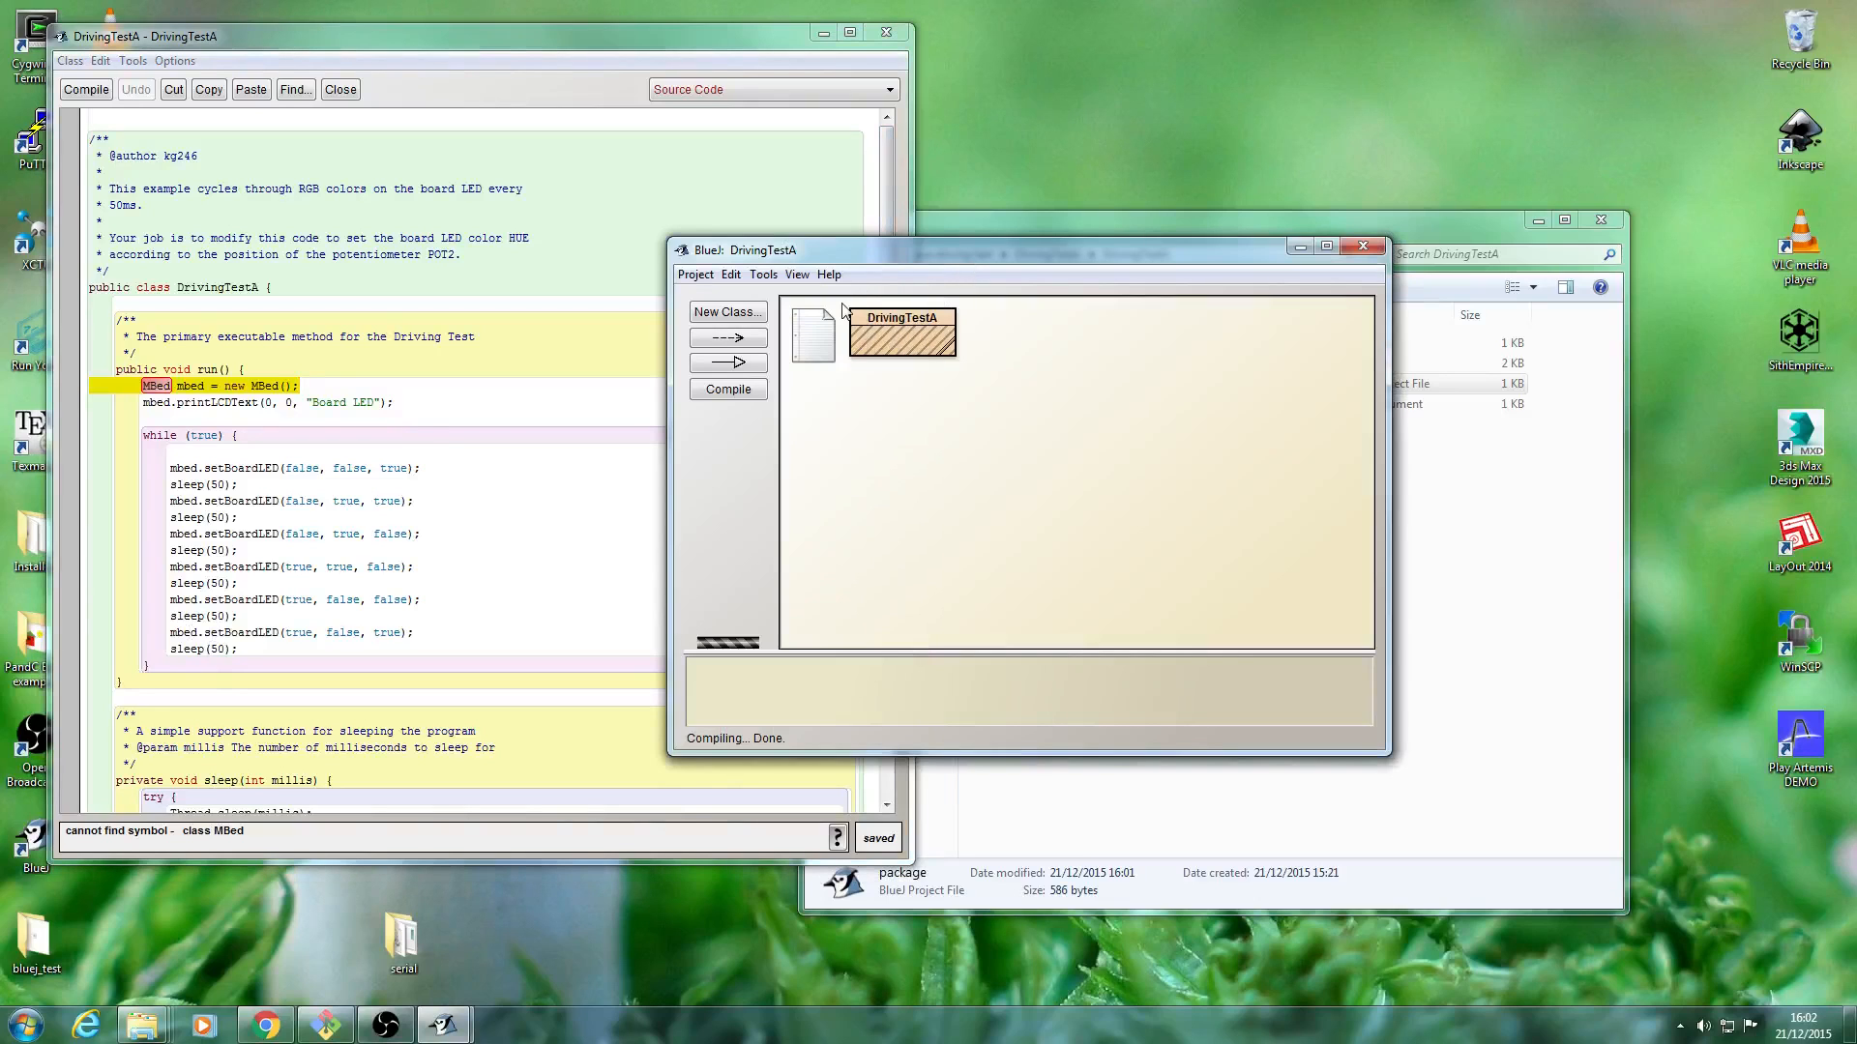
left_click_drag(931, 254, 1045, 249)
left_click(877, 258)
left_click(877, 257)
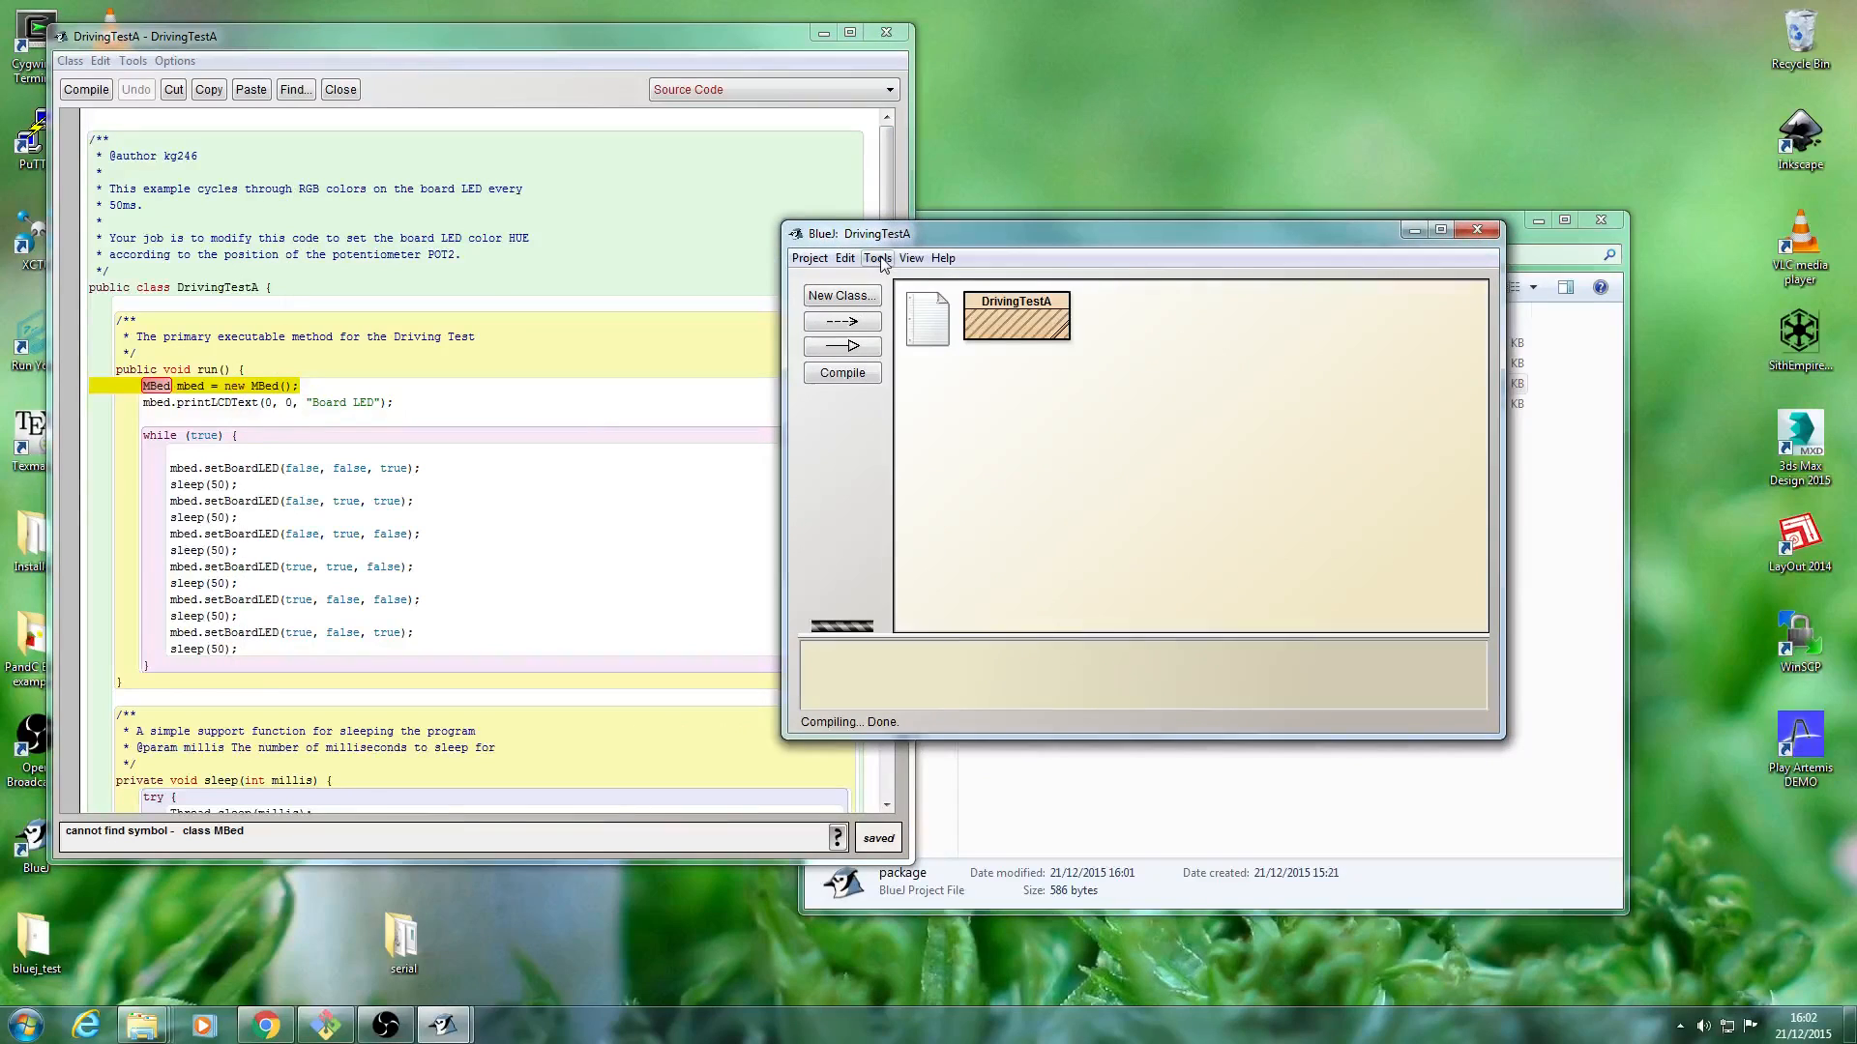
left_click(846, 258)
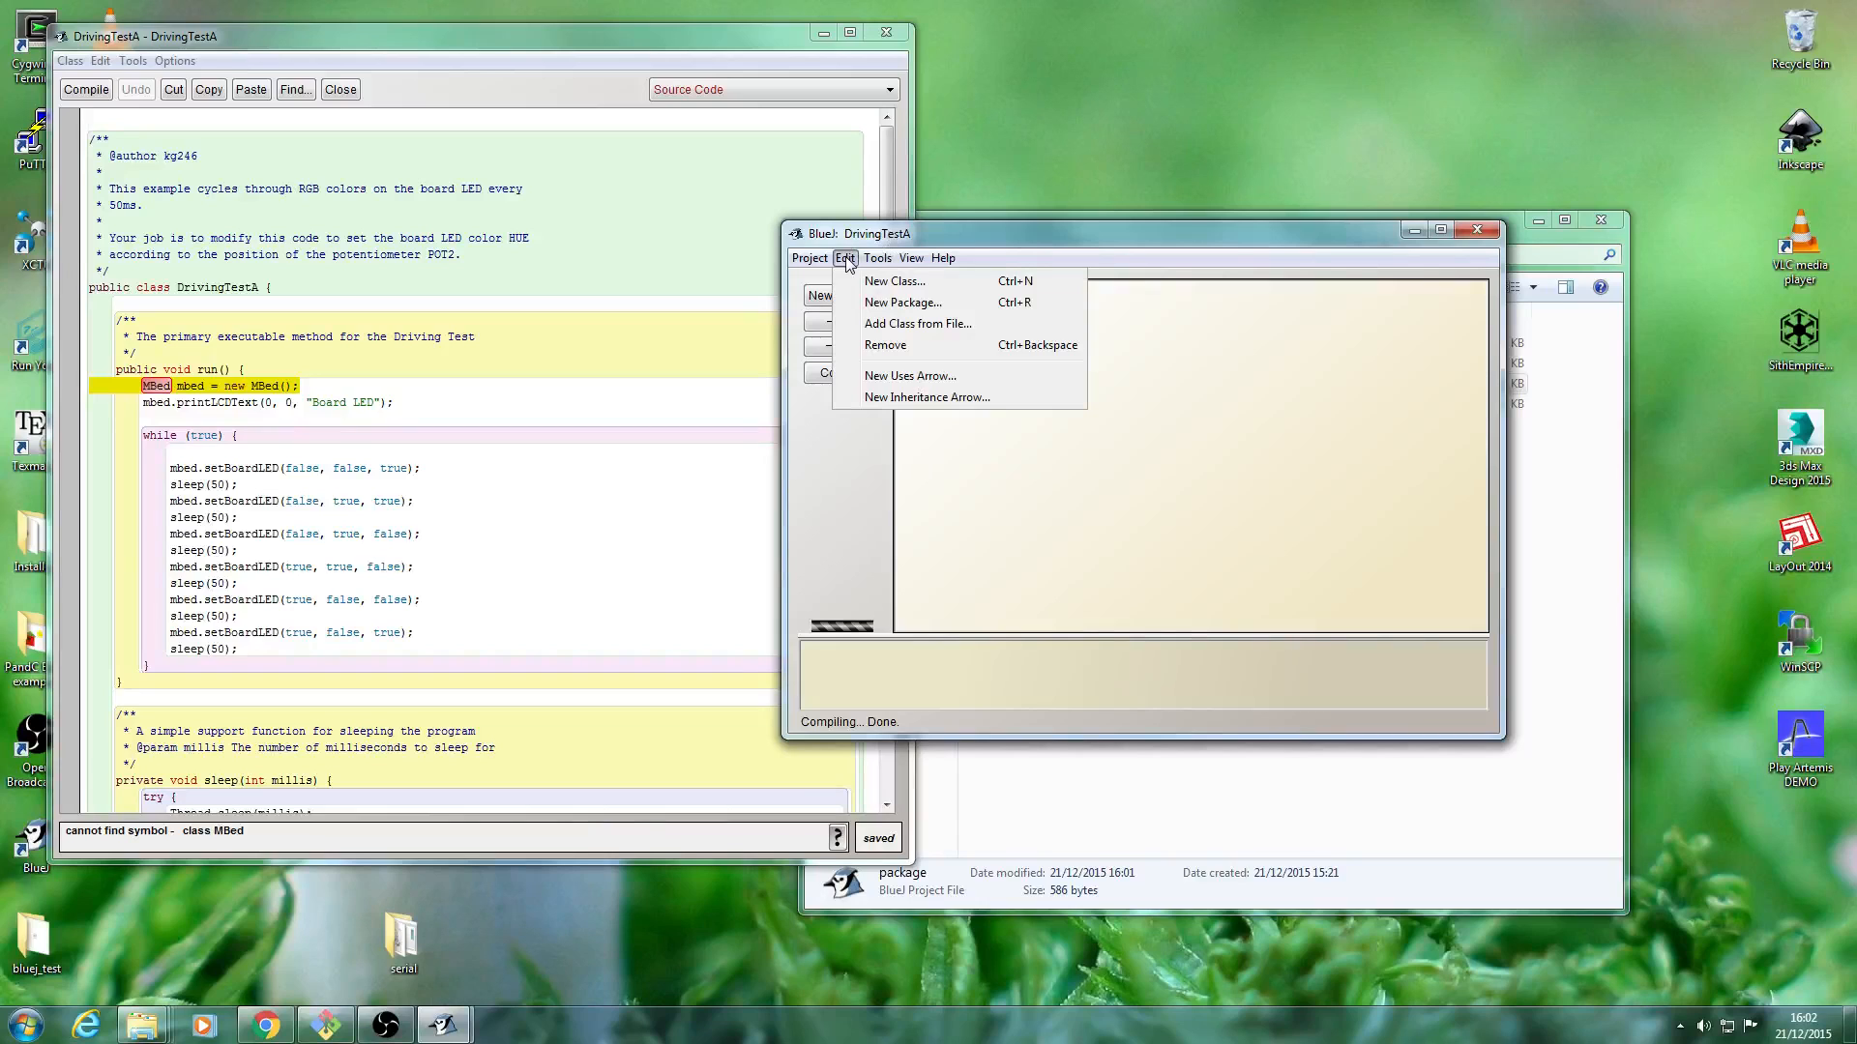
left_click(846, 258)
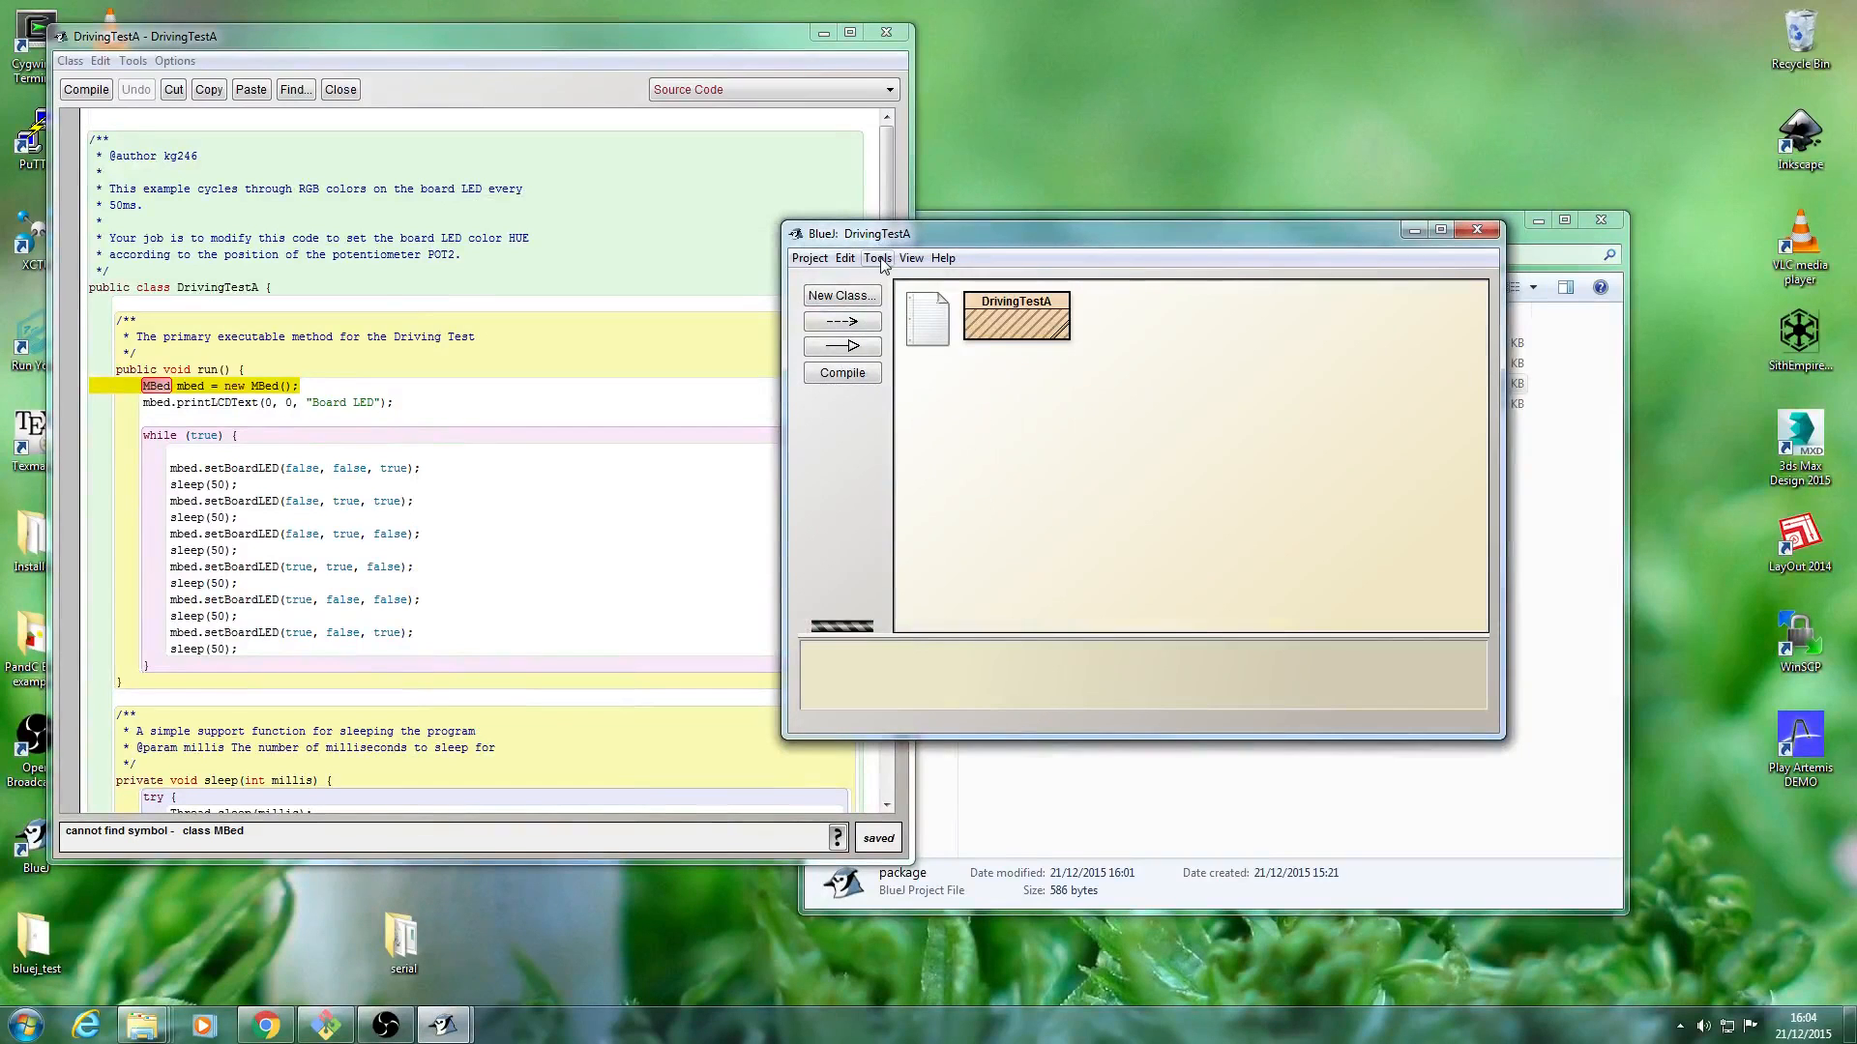
Add LibShed.jar from the "java driving test" folder on the desktop to the user libraries in BlueJ's preferences.
left_click(877, 258)
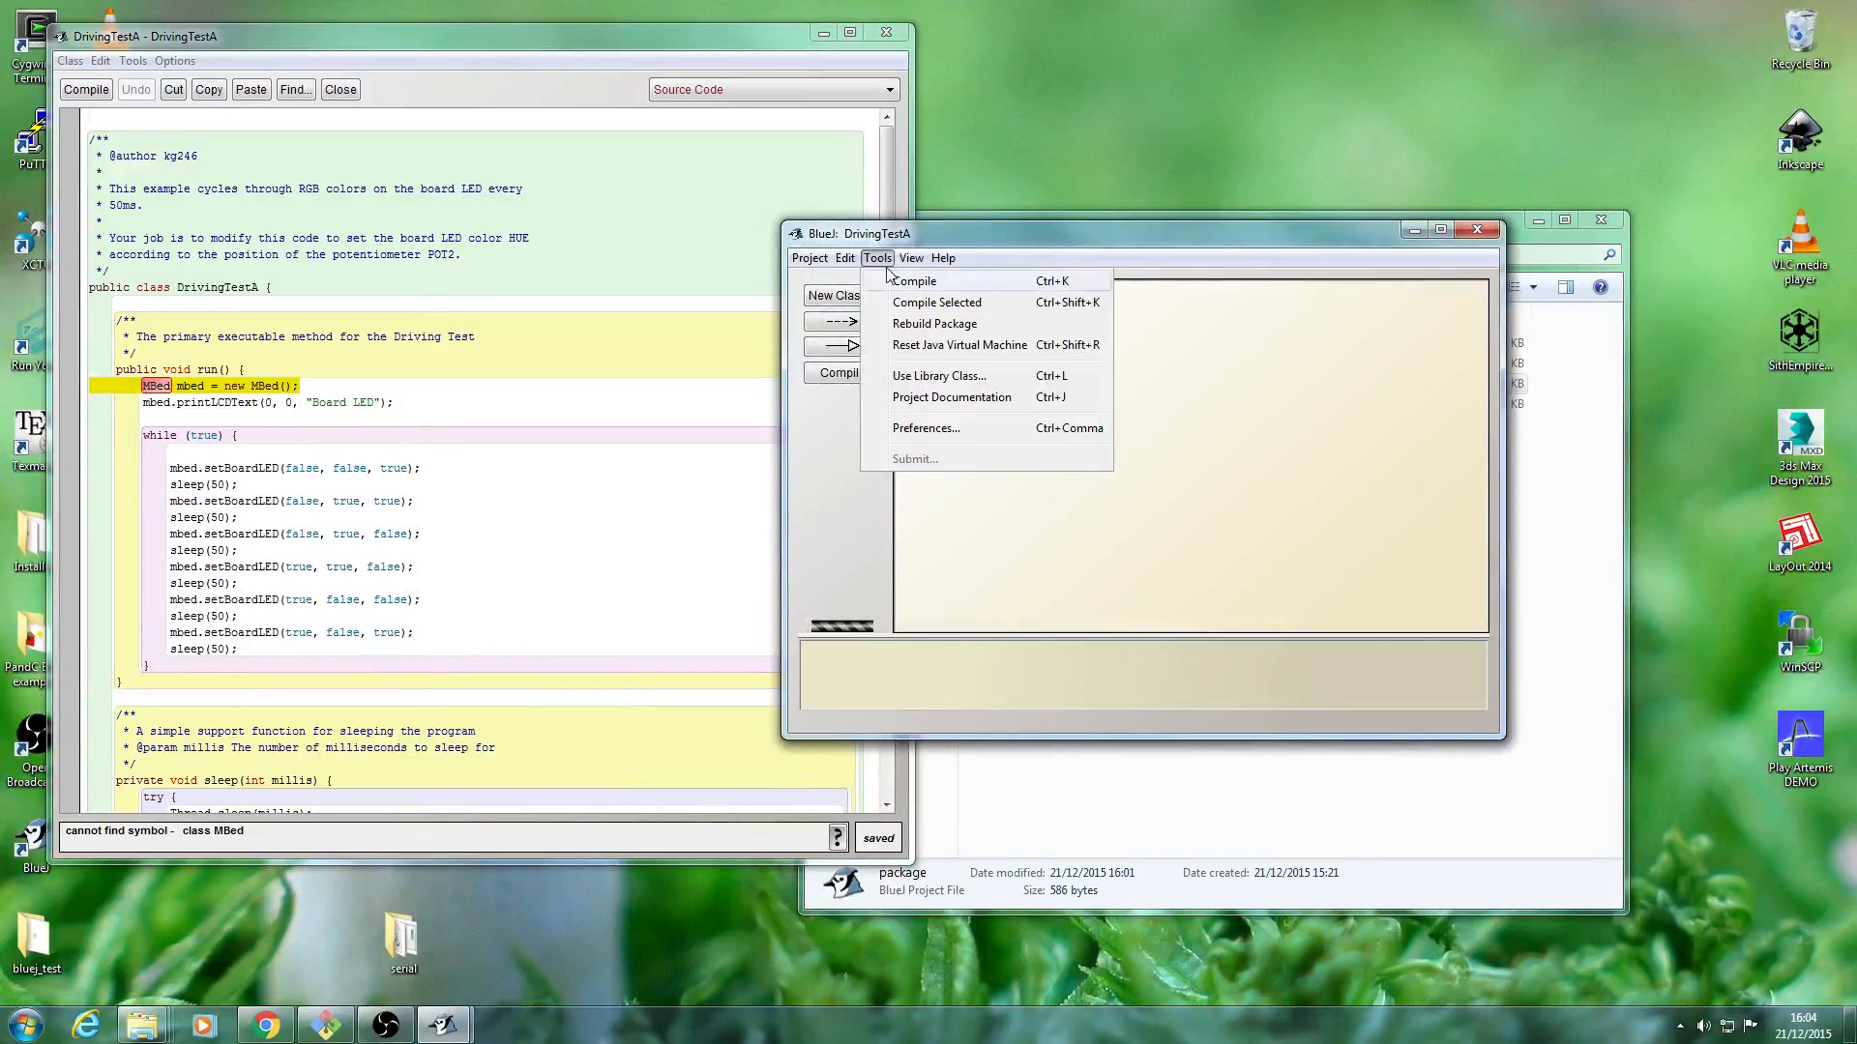
left_click(925, 429)
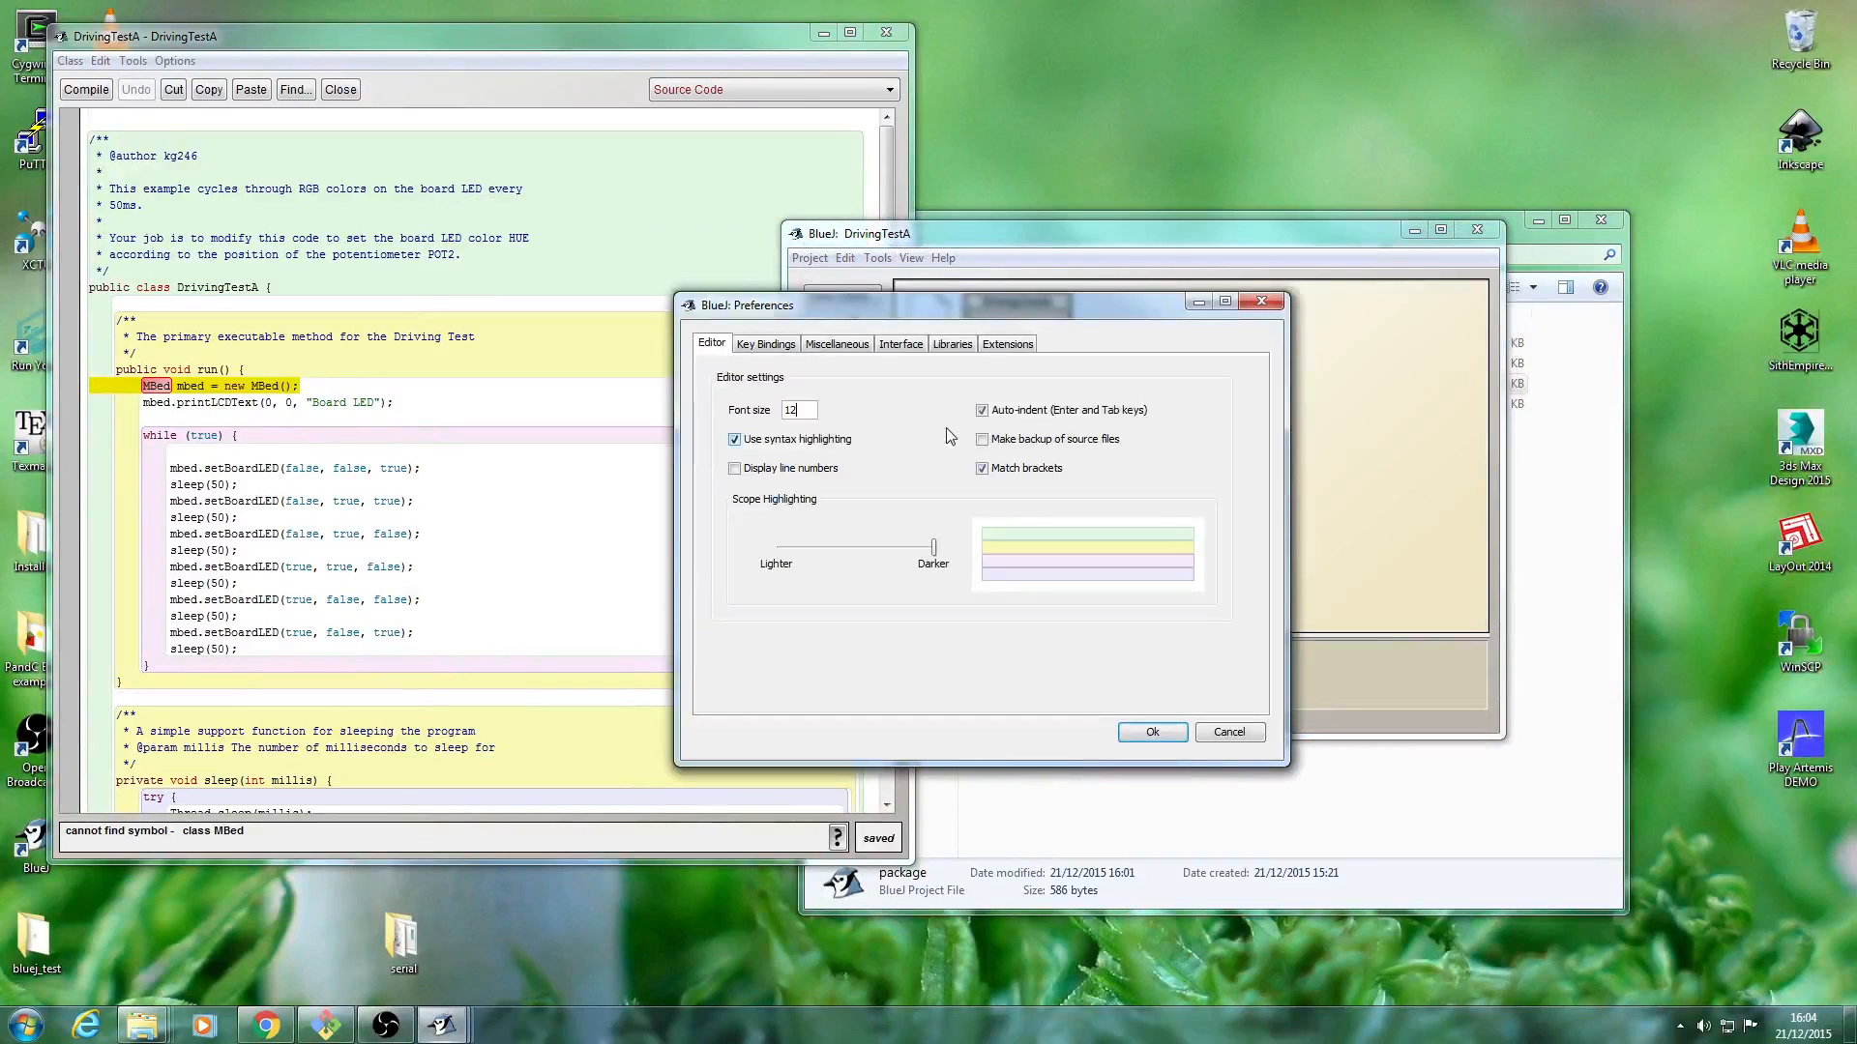
left_click(953, 345)
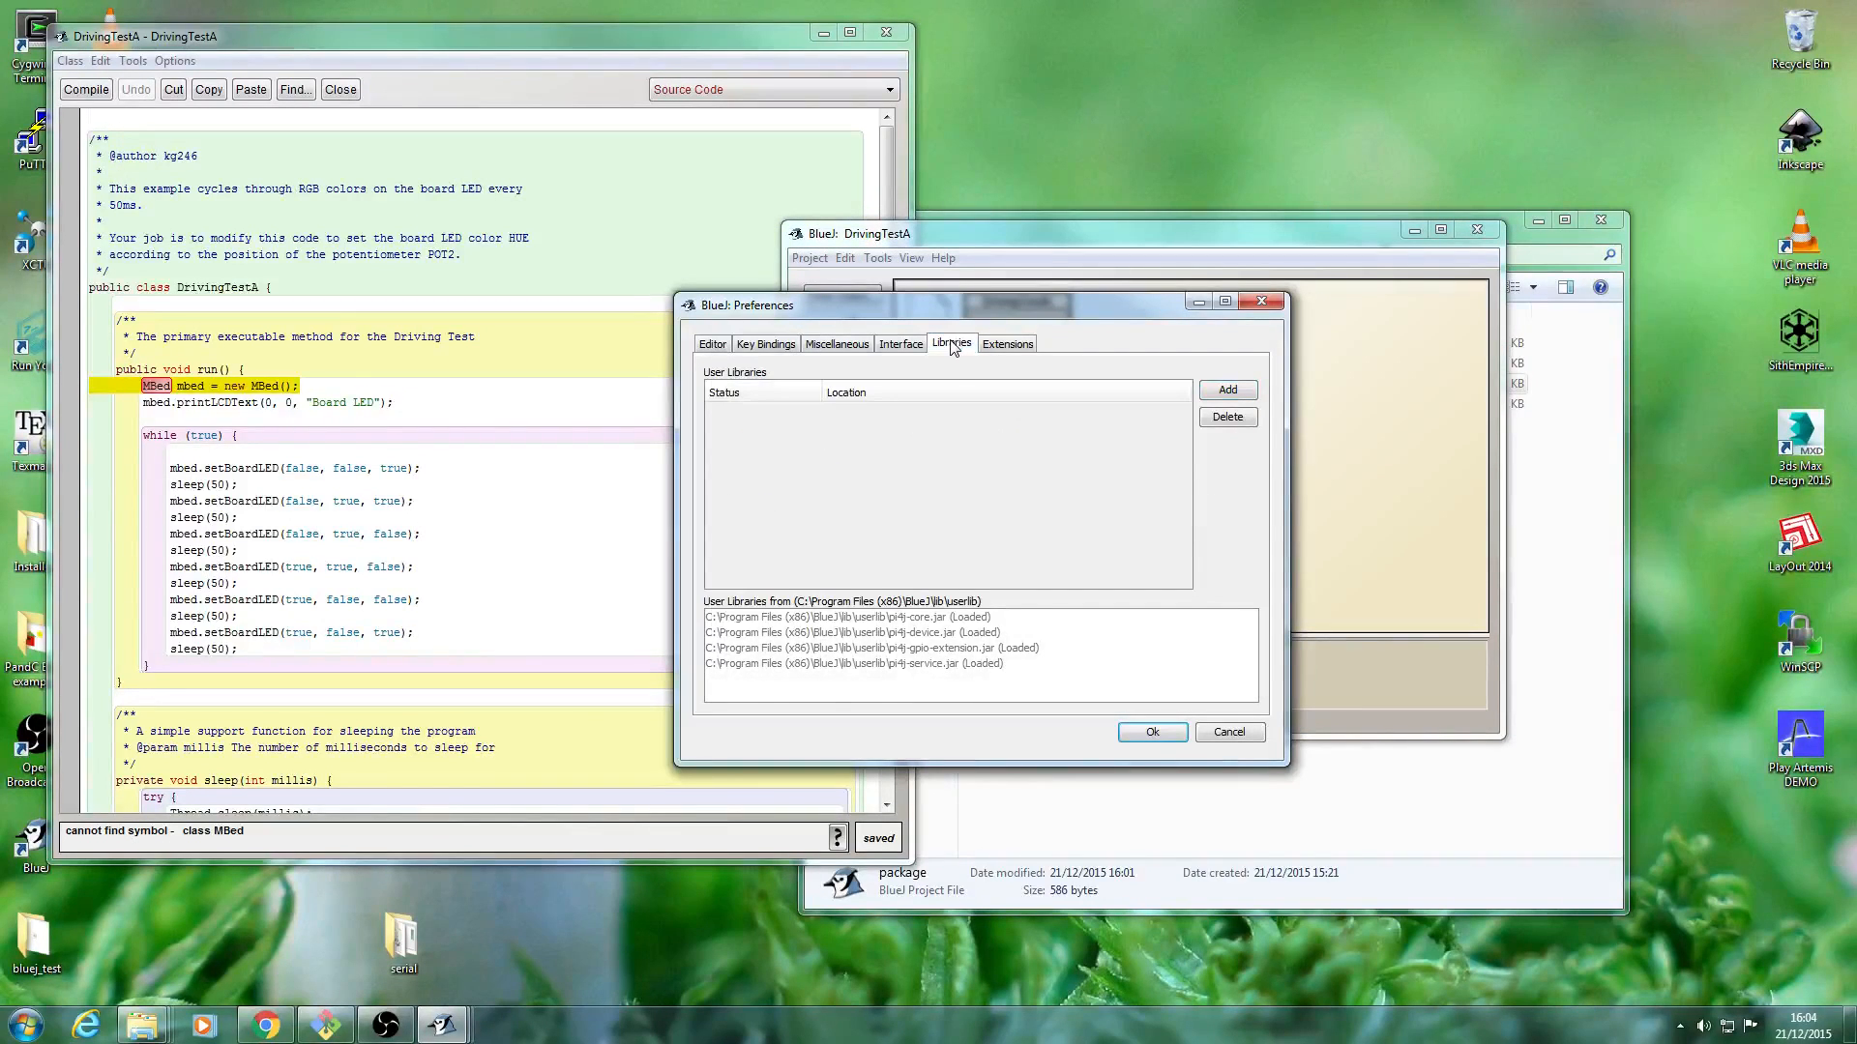
left_click(1228, 390)
left_click(752, 478)
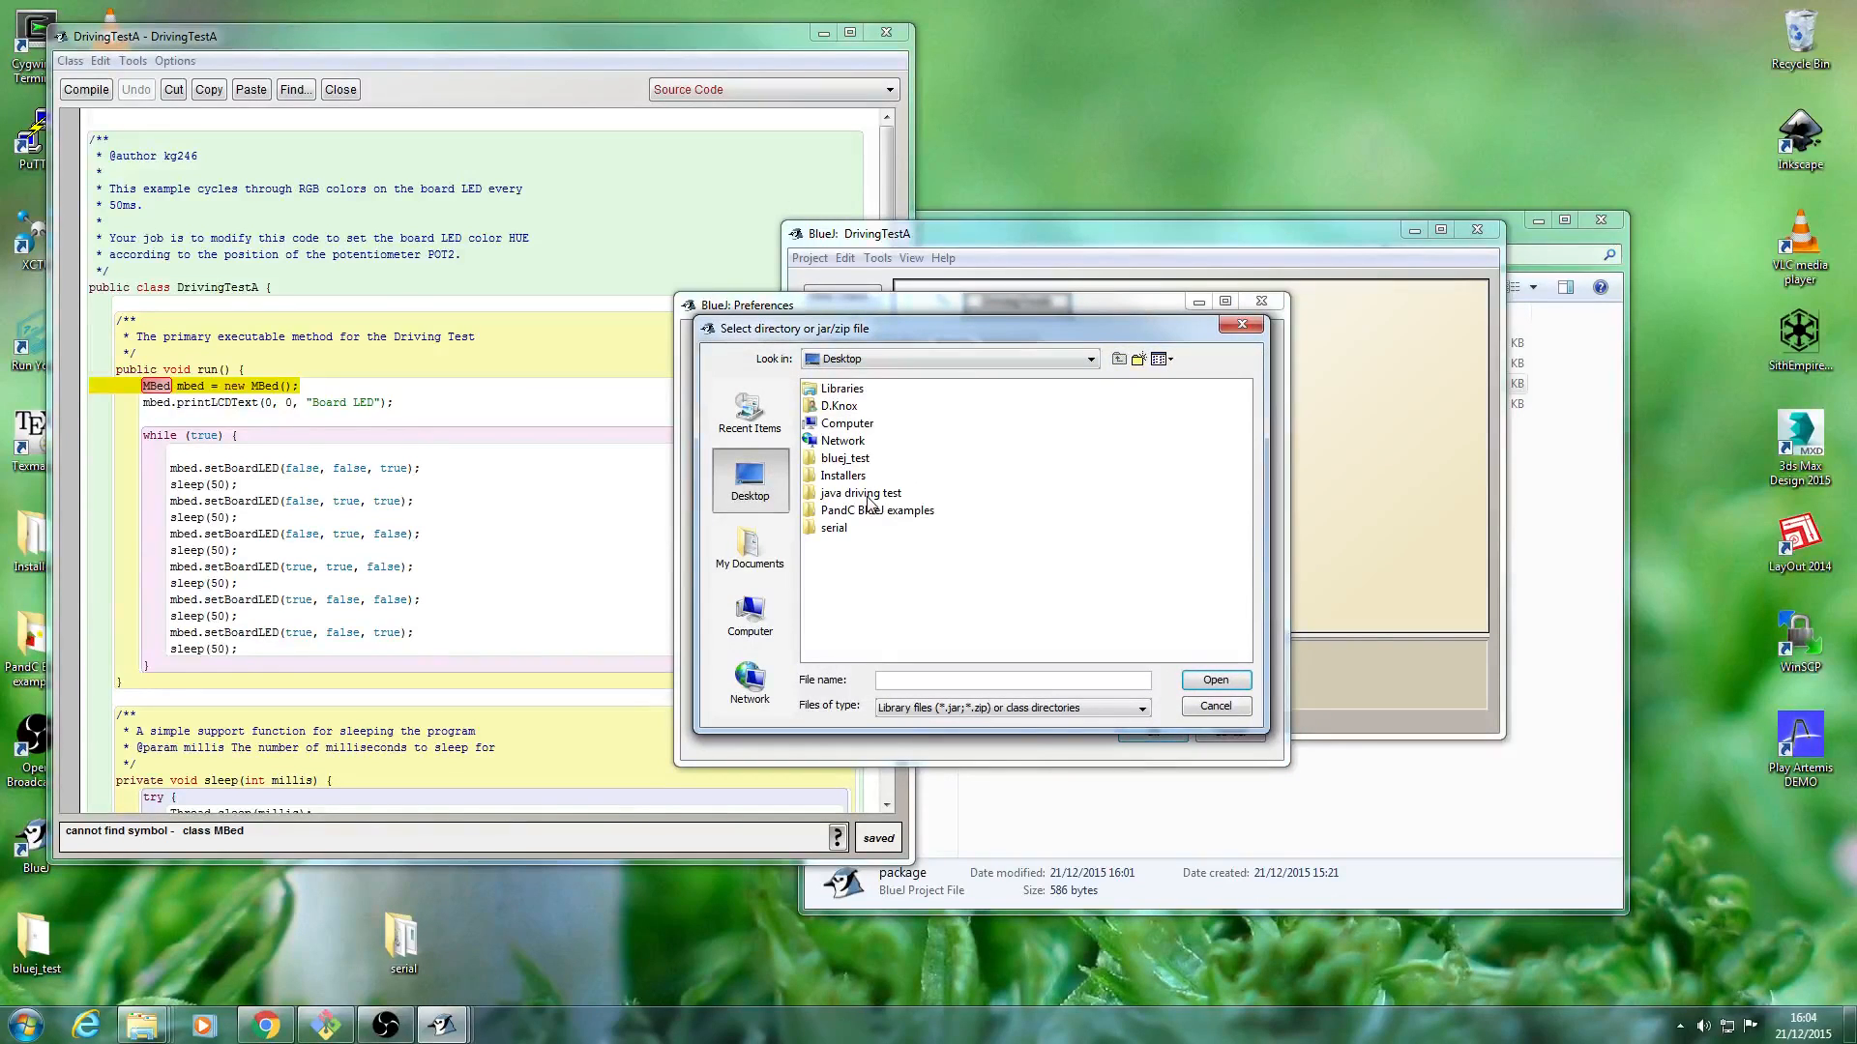
left_click(869, 496)
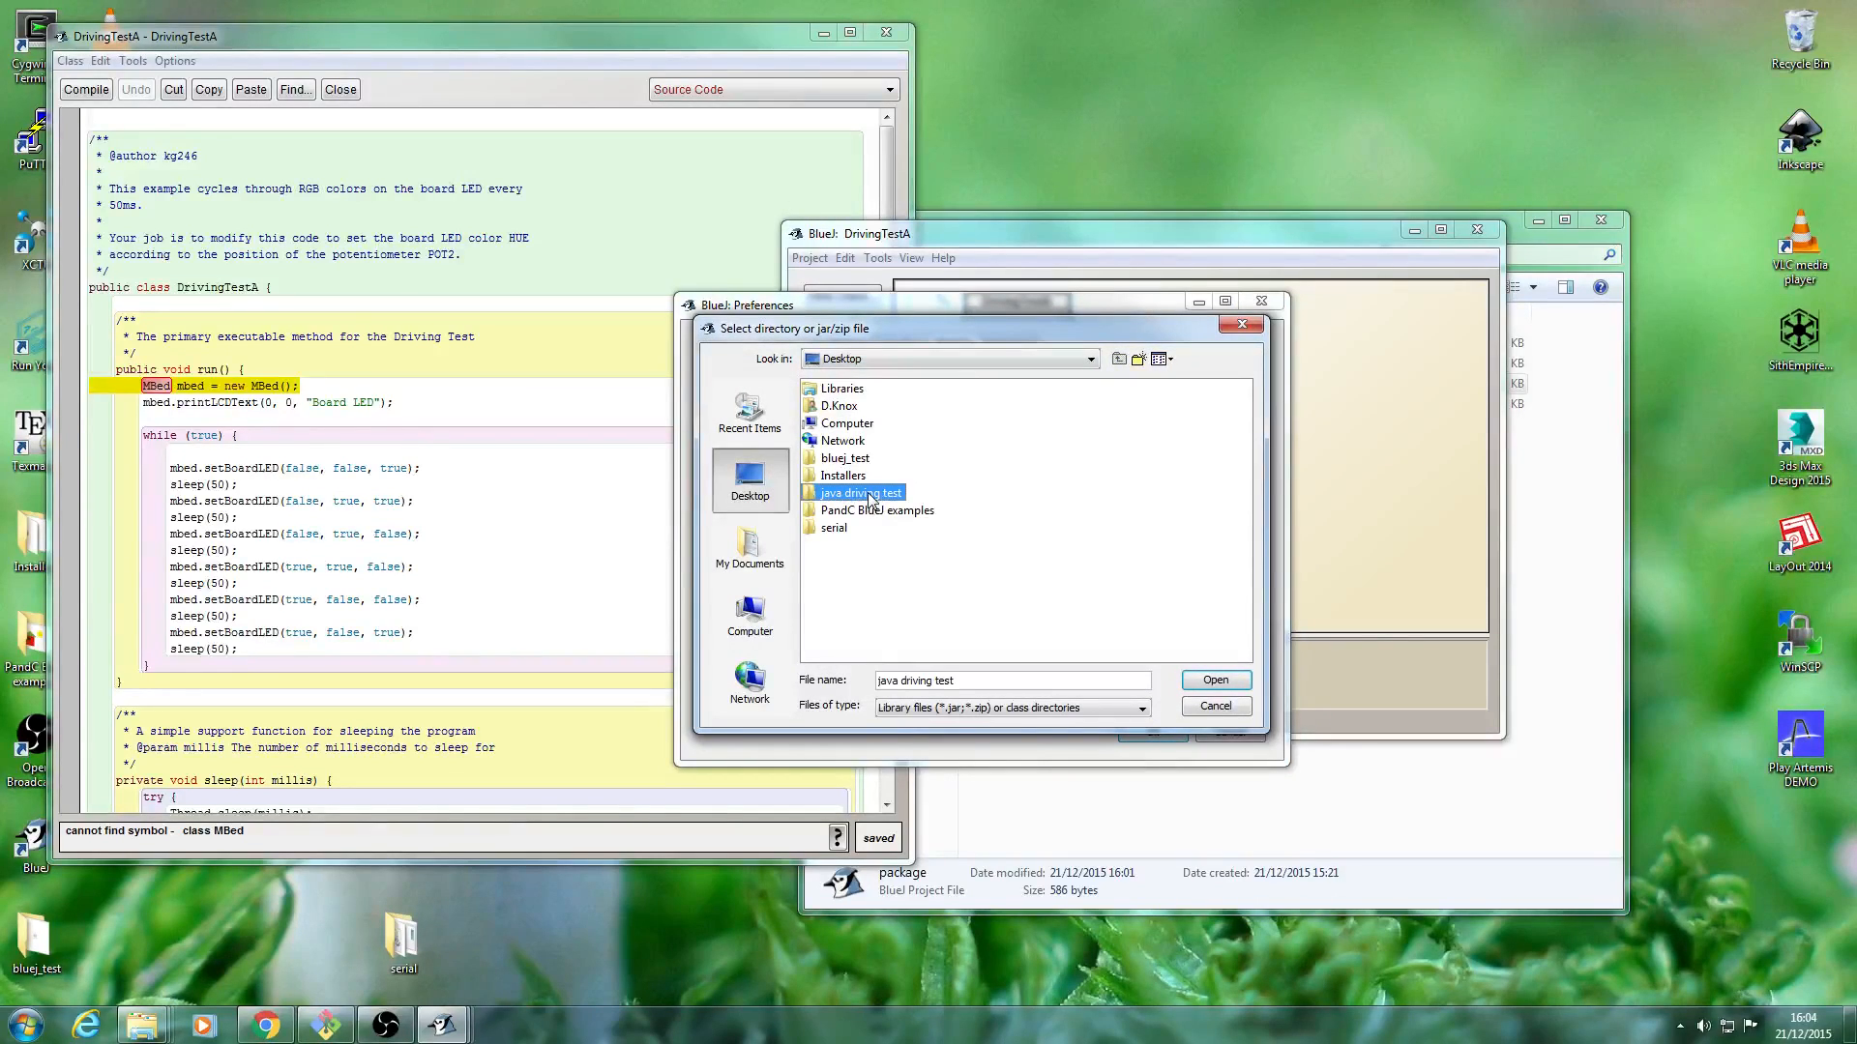
left_click(870, 496)
double_click(810, 497)
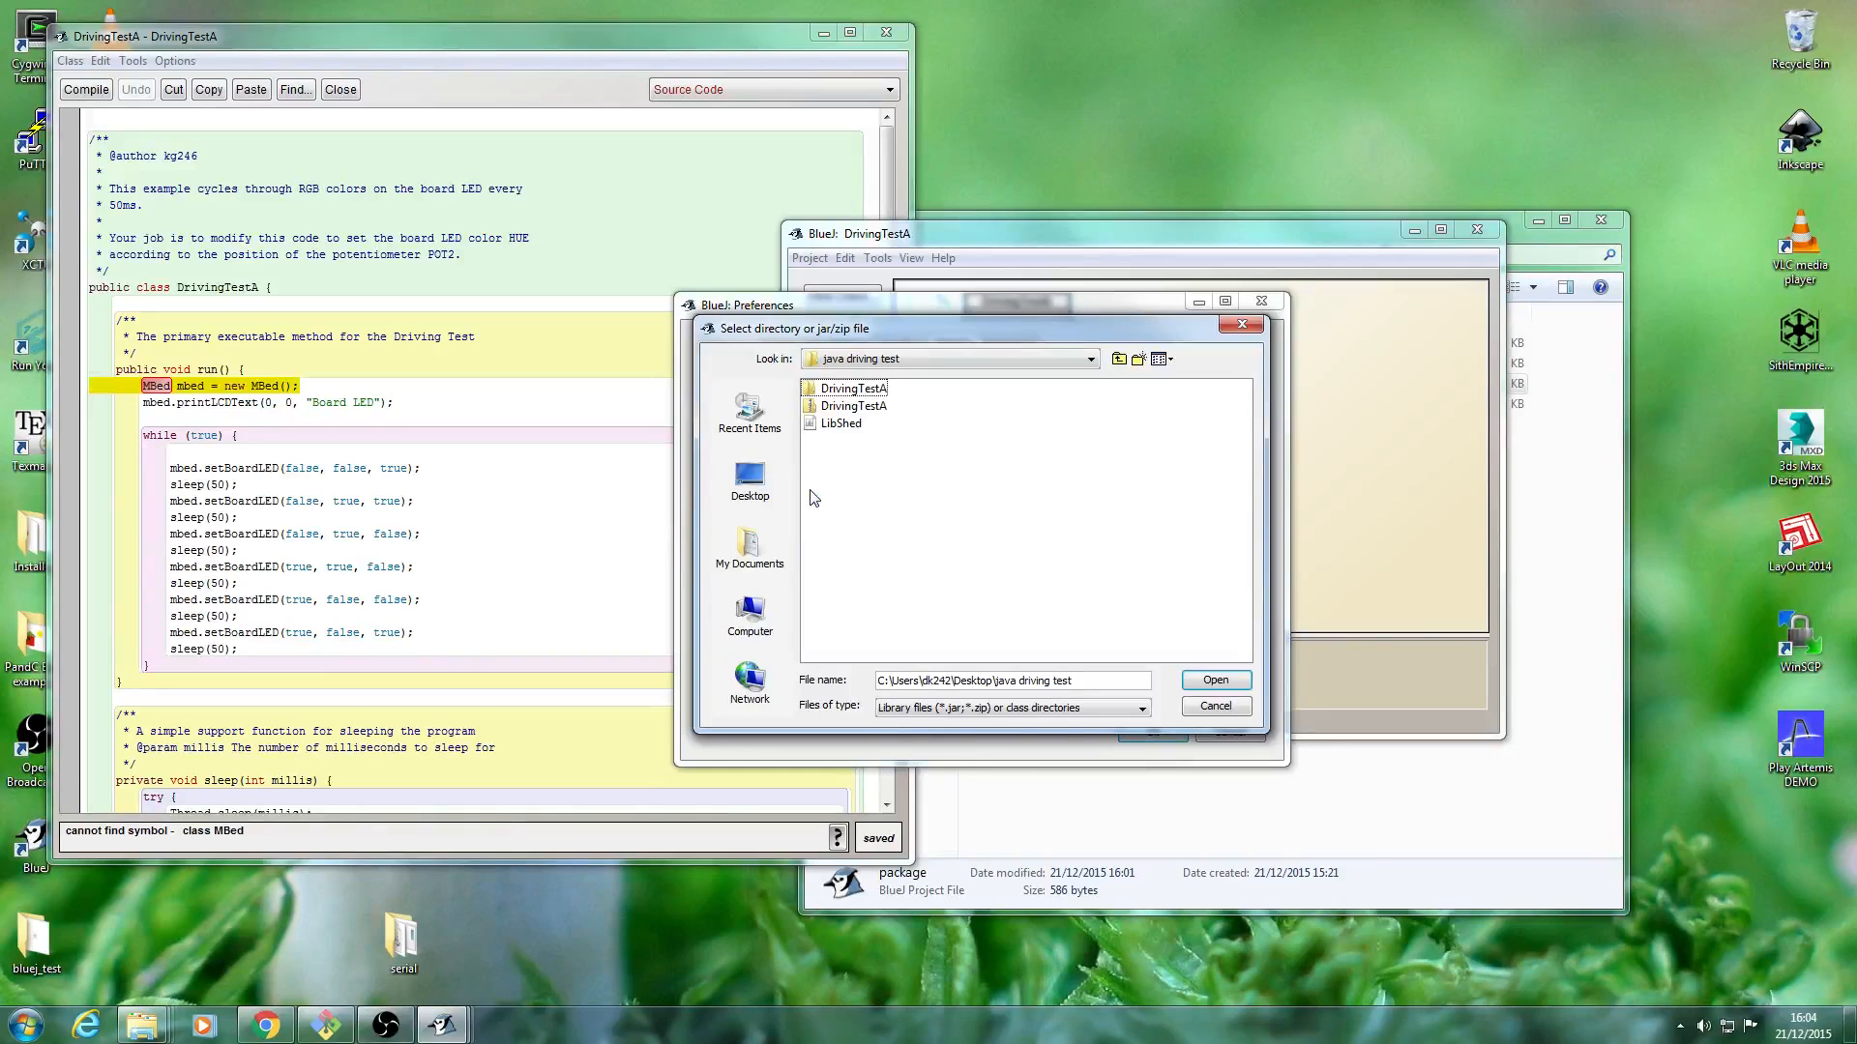
left_click(840, 424)
left_click(1217, 681)
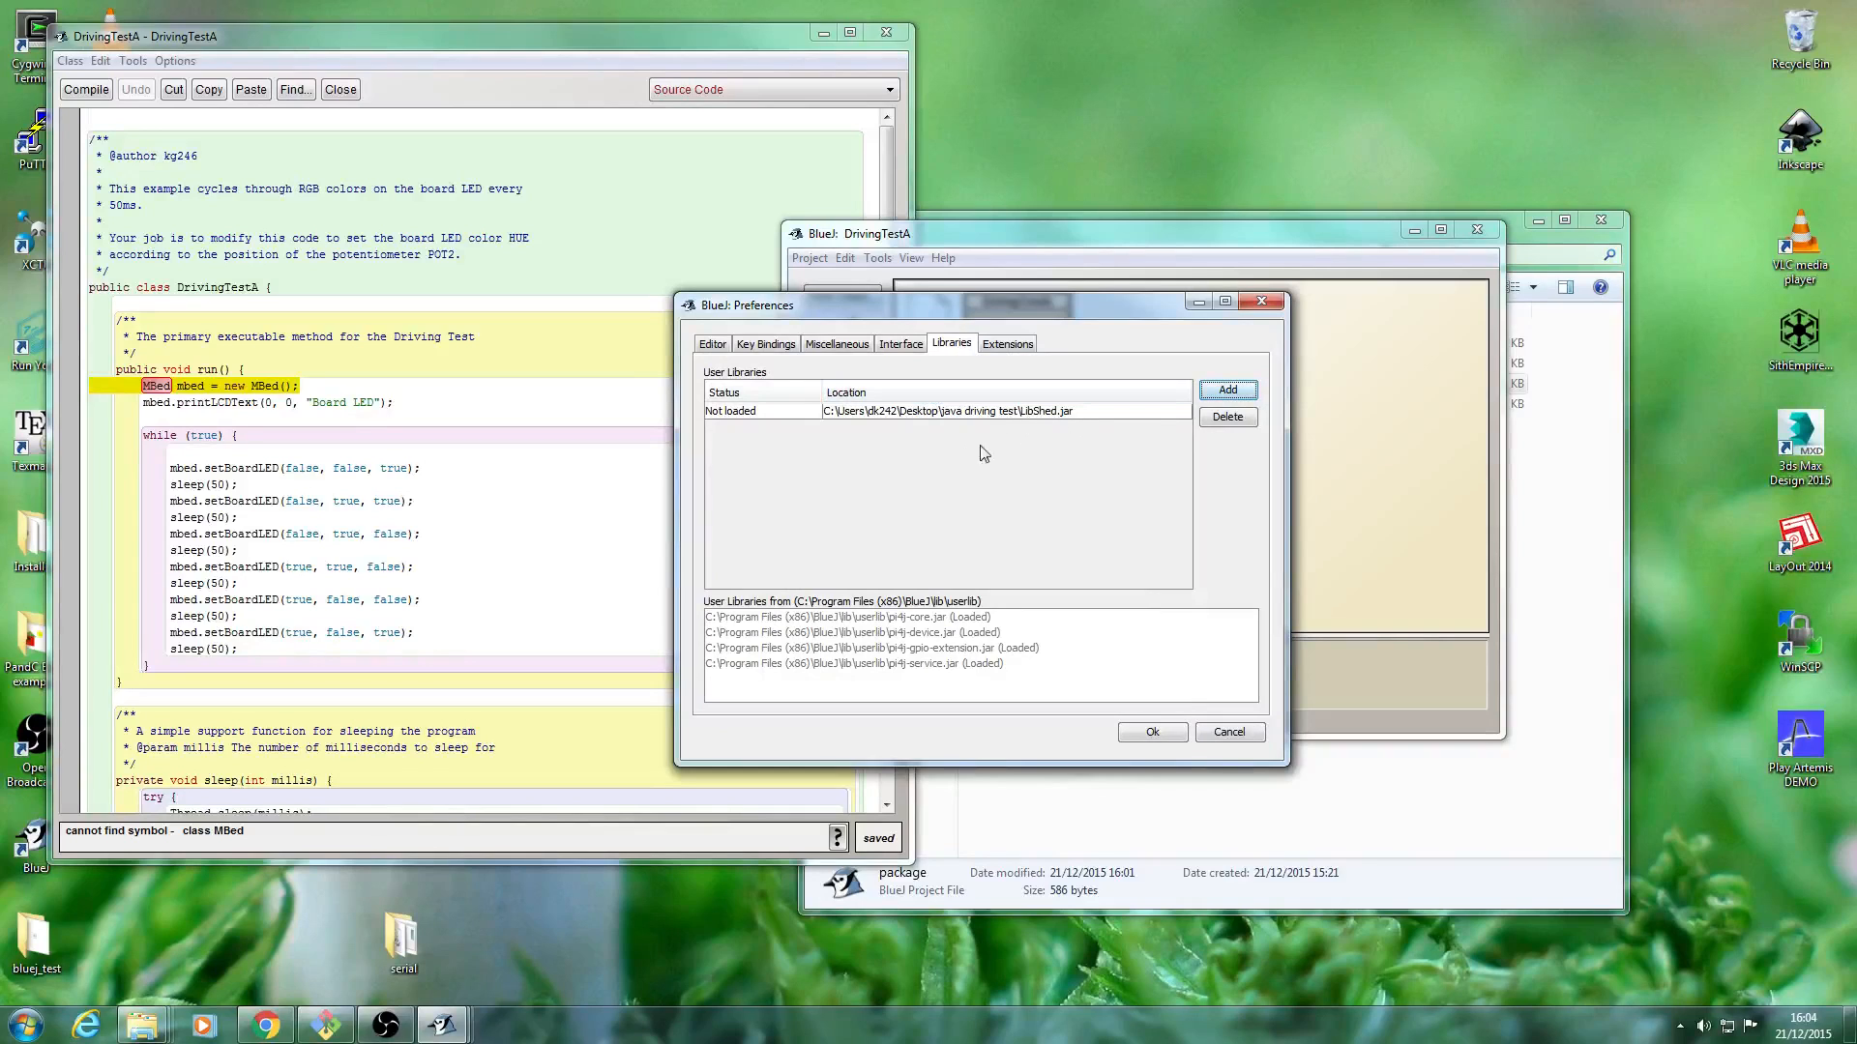
Apply the library preferences and reset the Java Virtual Machine.
left_click(1153, 733)
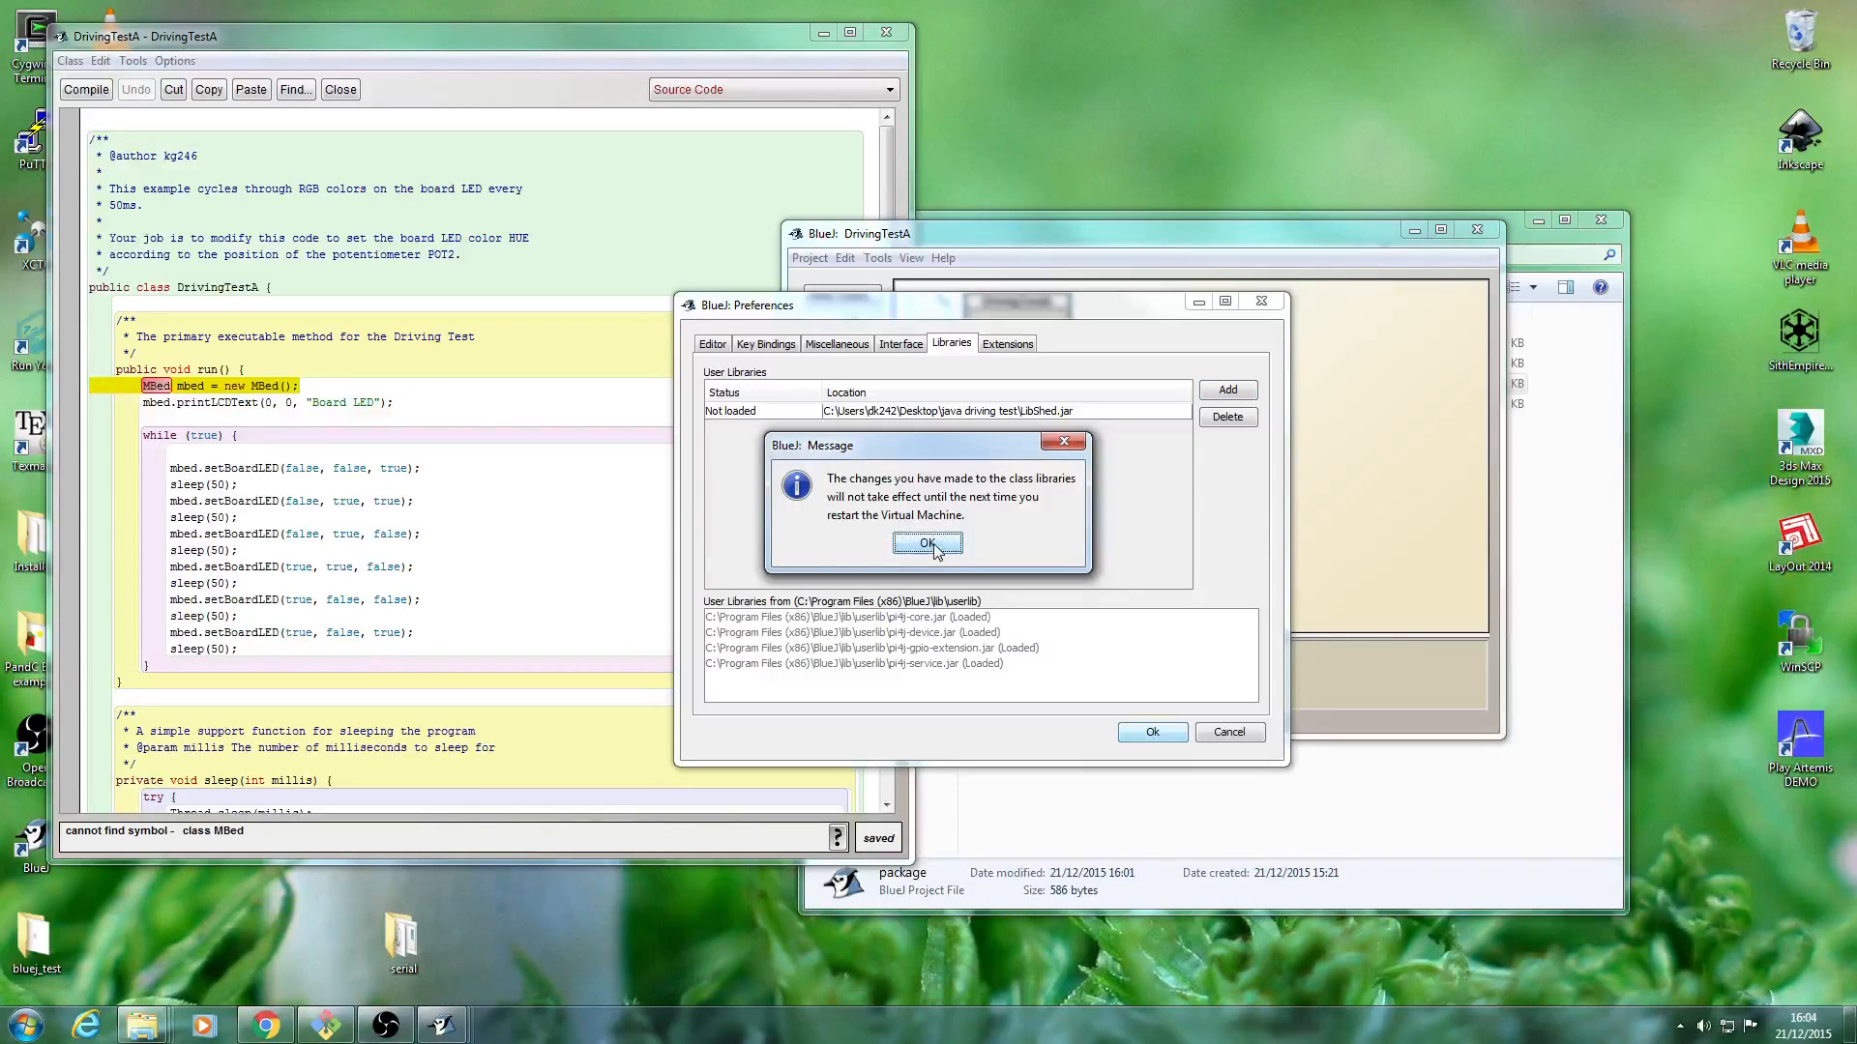
left_click(934, 547)
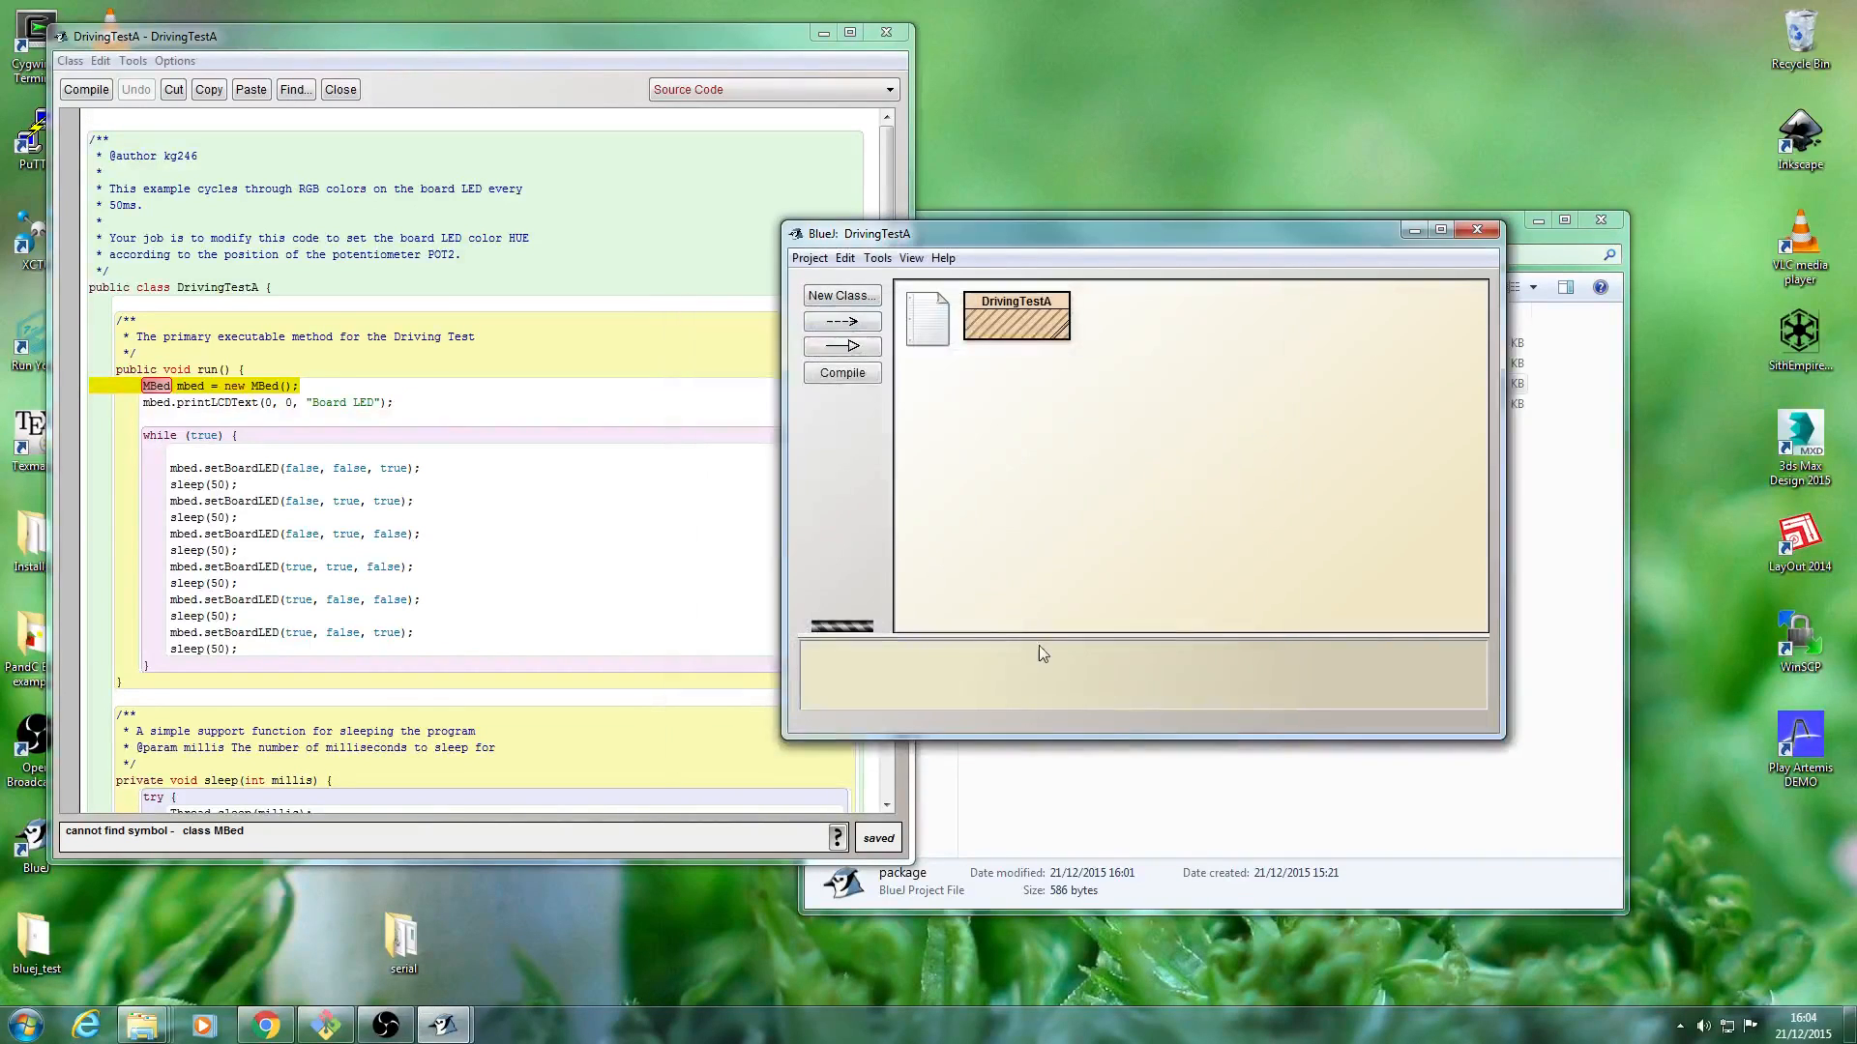
right_click(856, 629)
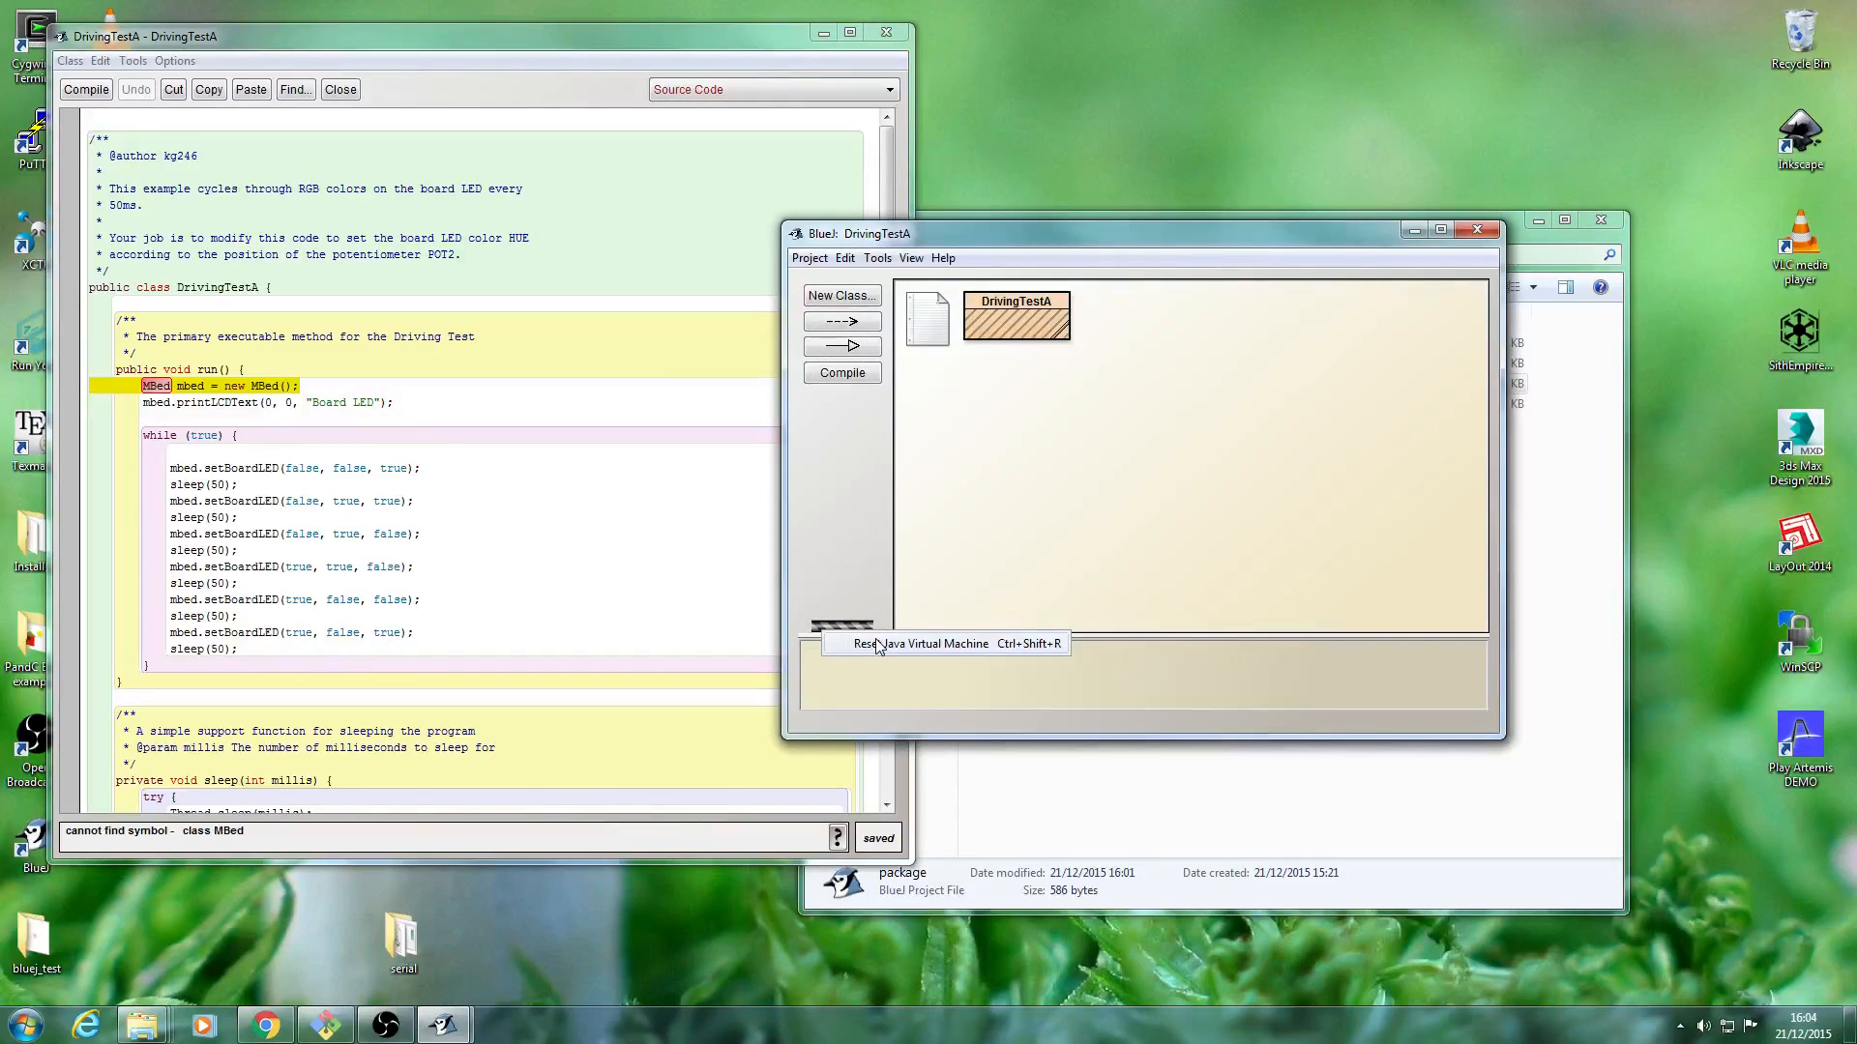
left_click(877, 645)
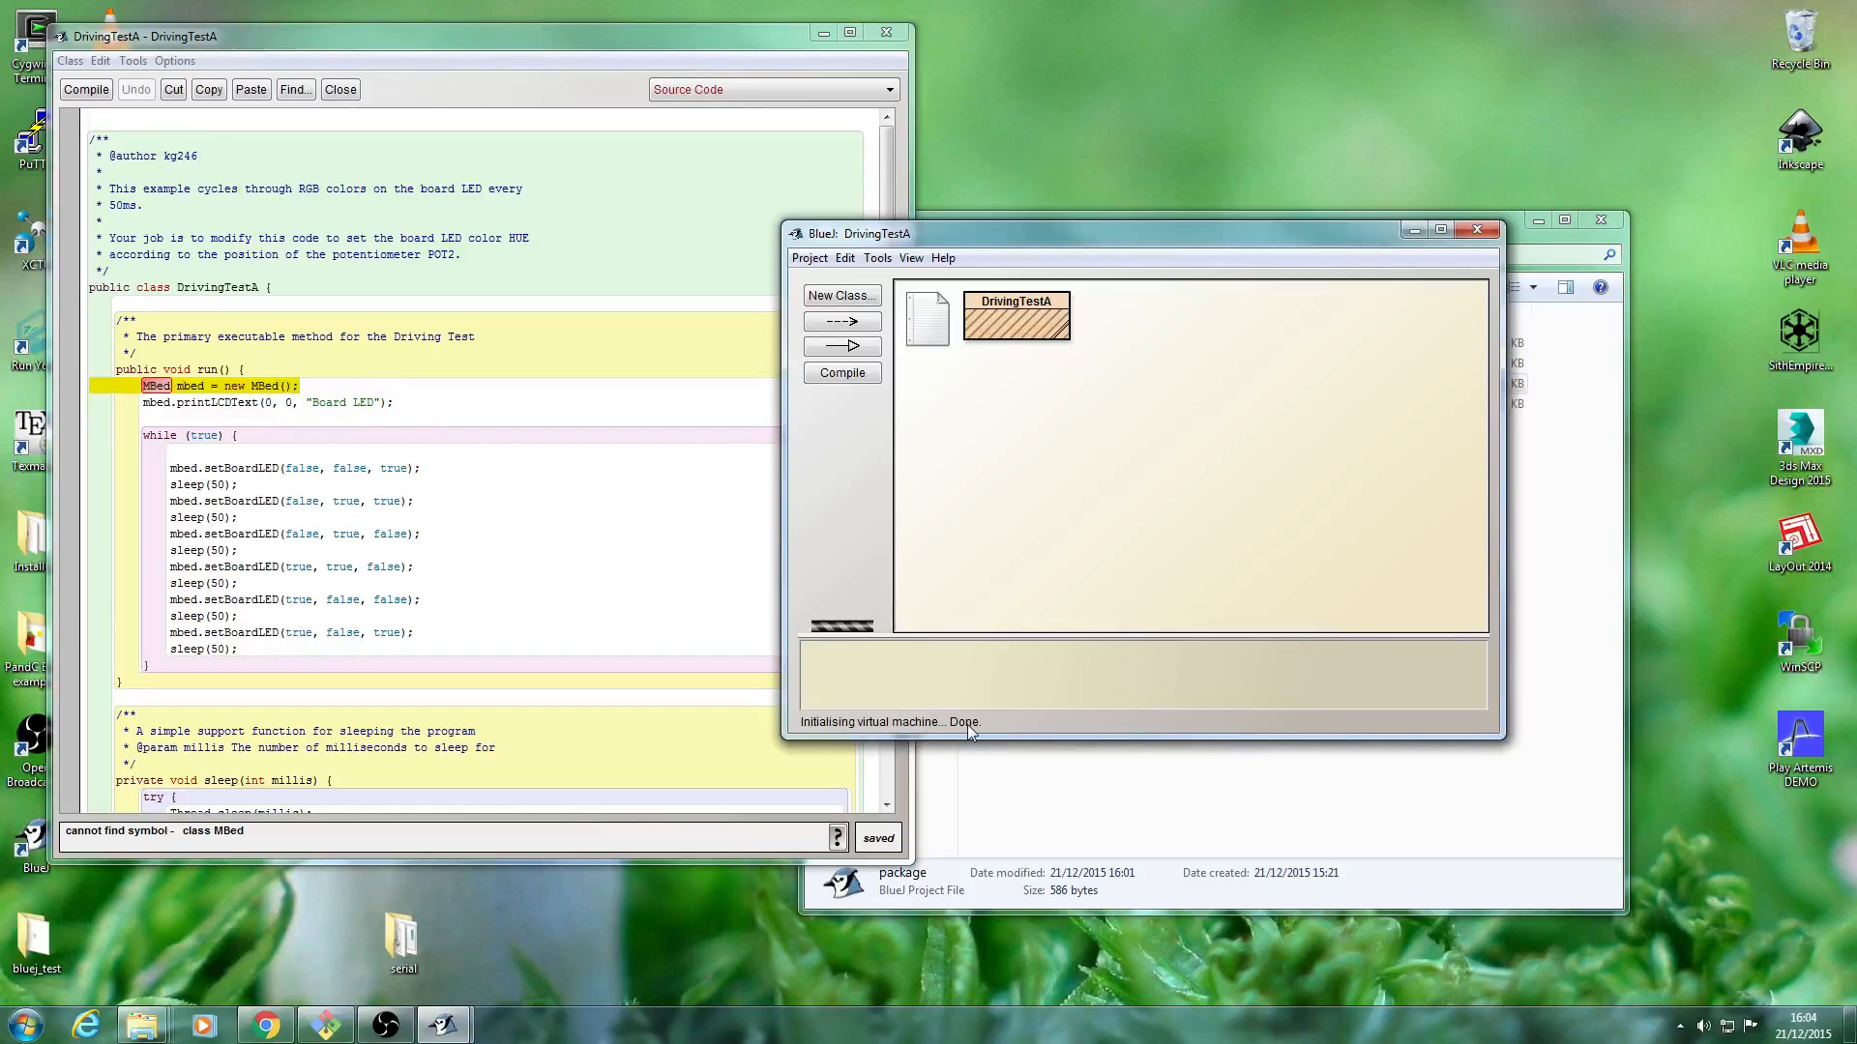
Recompile the DrivingTestA class from the project window, and add the line "import shed.mbed.*;" at the very start of its source code.
right_click(1011, 323)
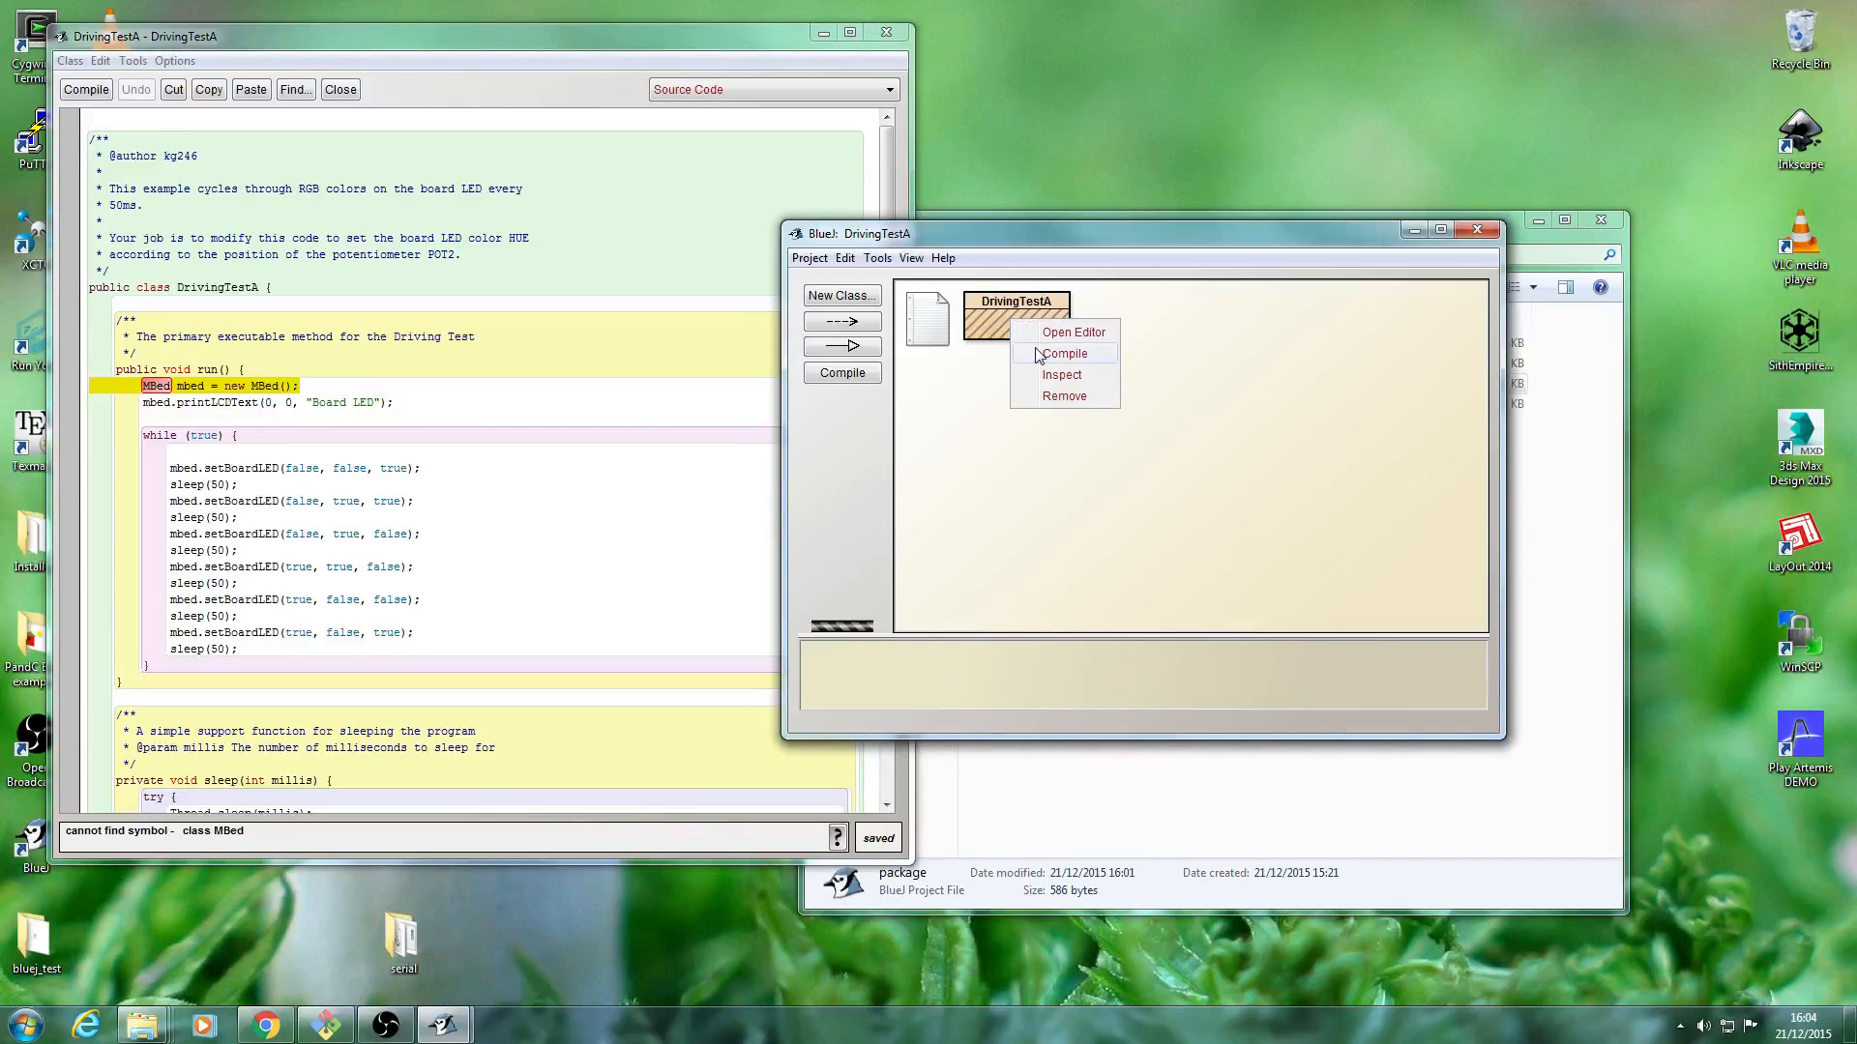
left_click(1037, 355)
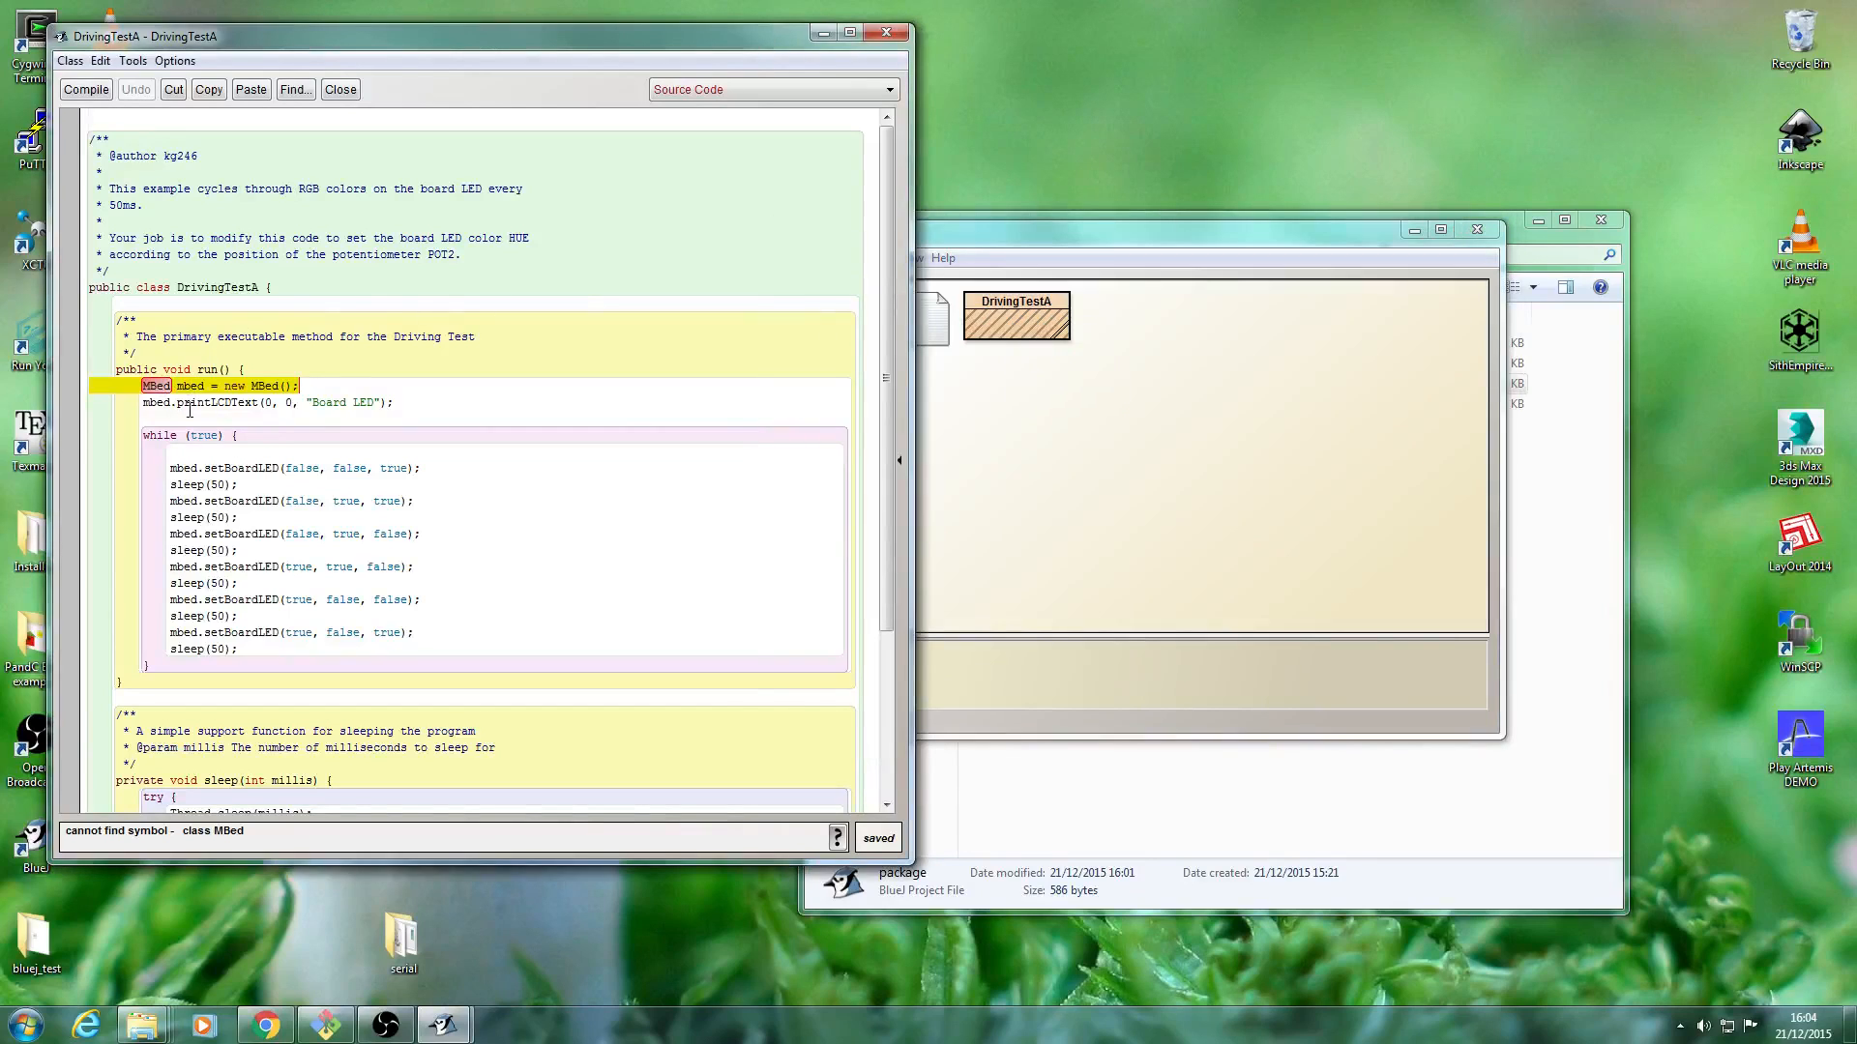
left_click(108, 120)
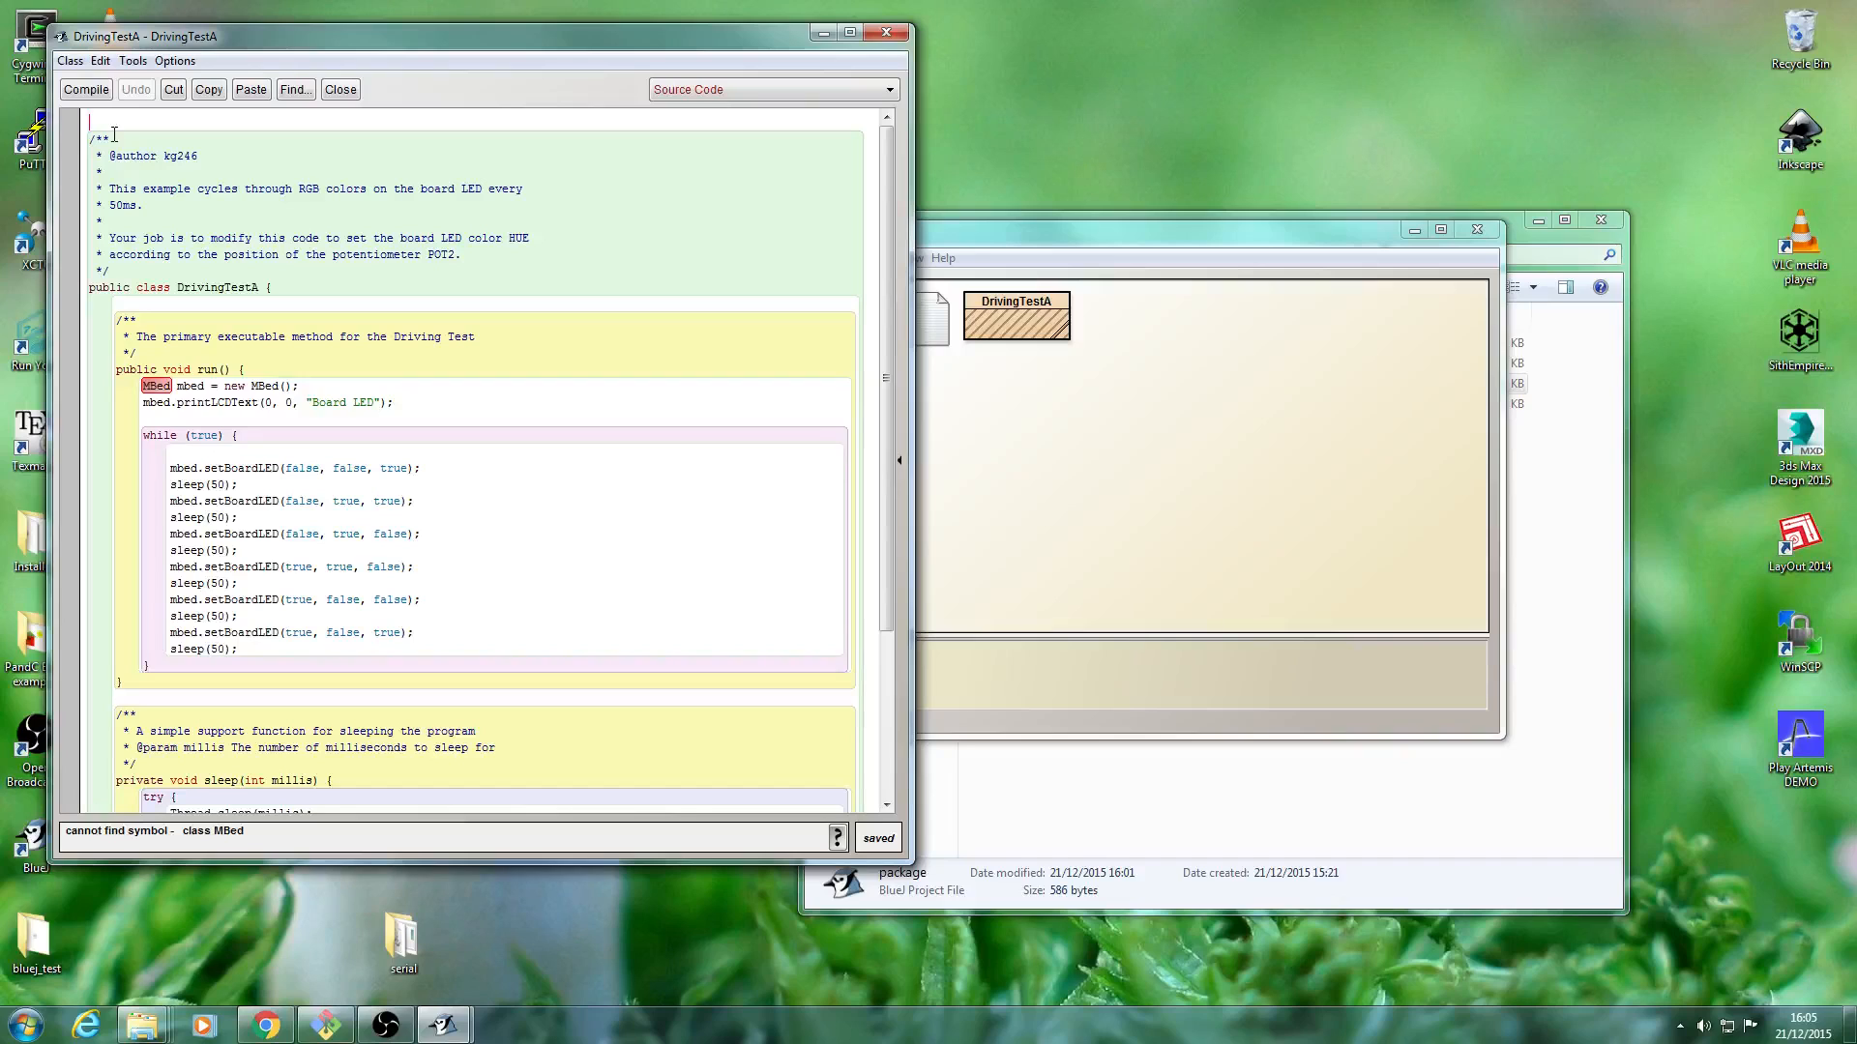
type("import she")
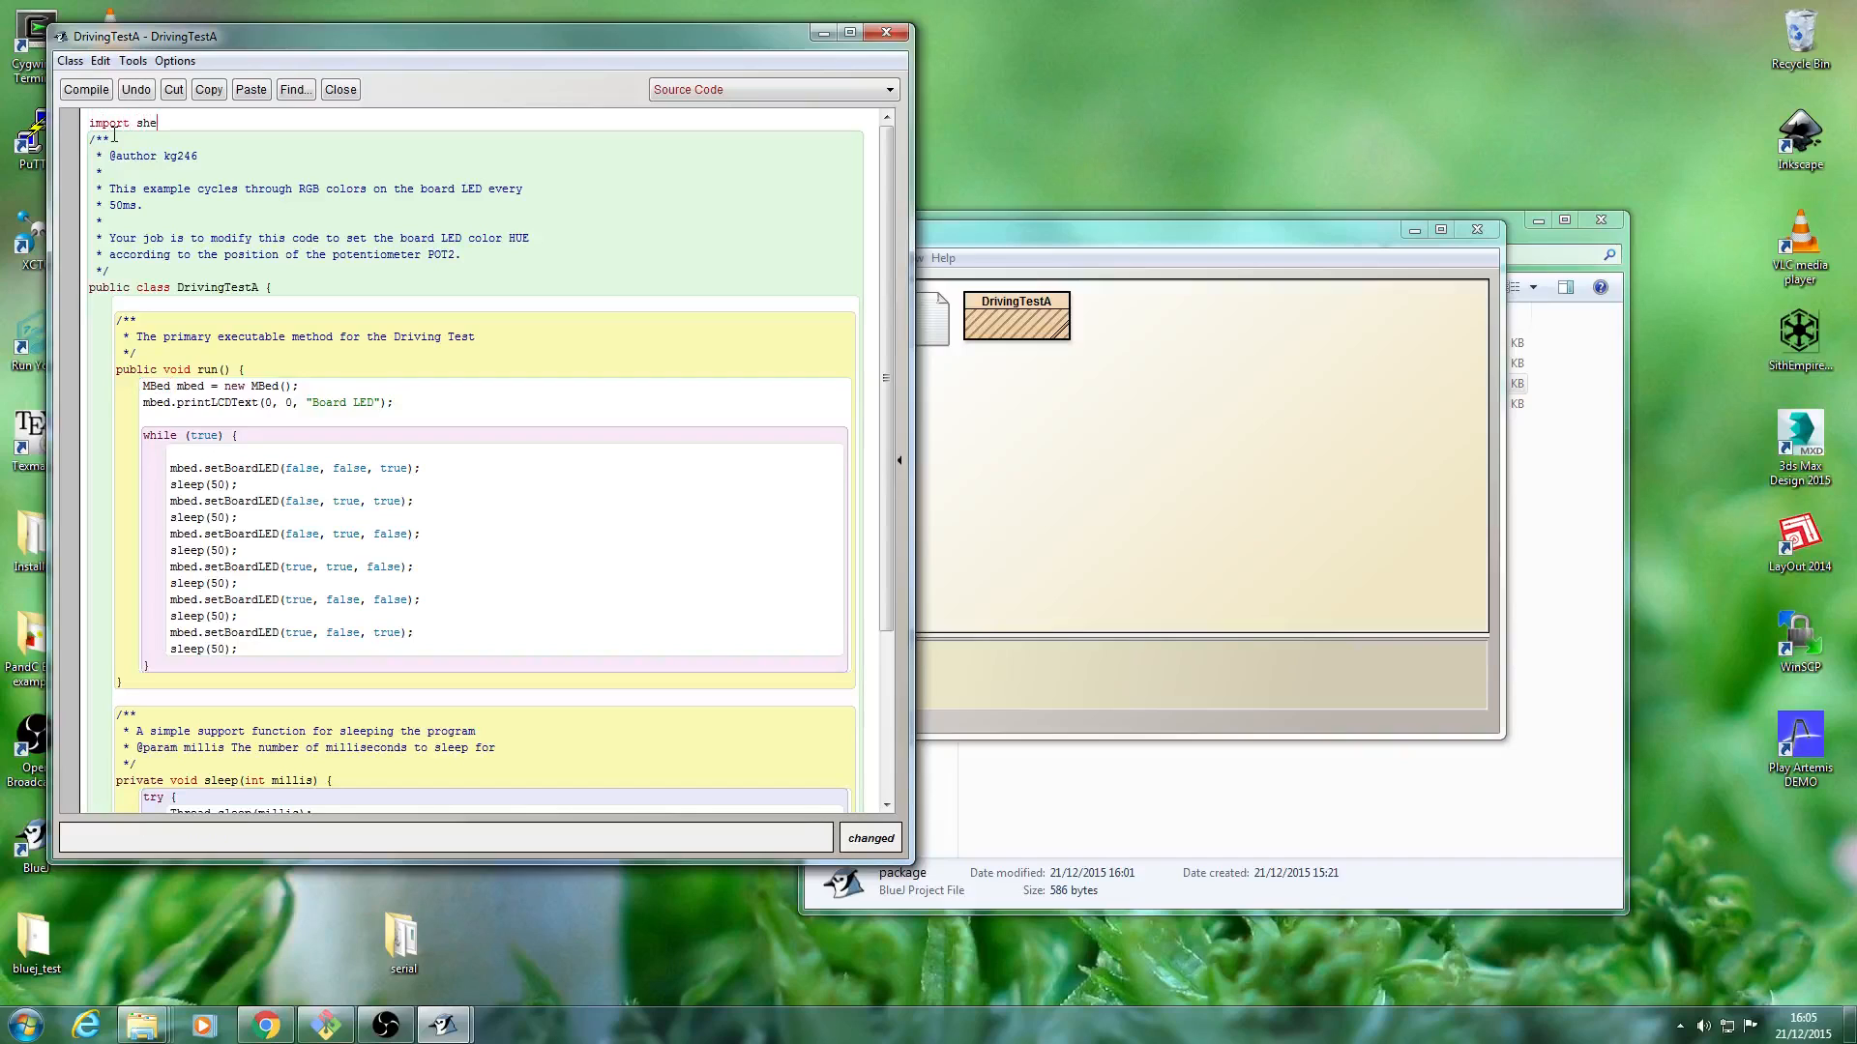
type("d.mbed.")
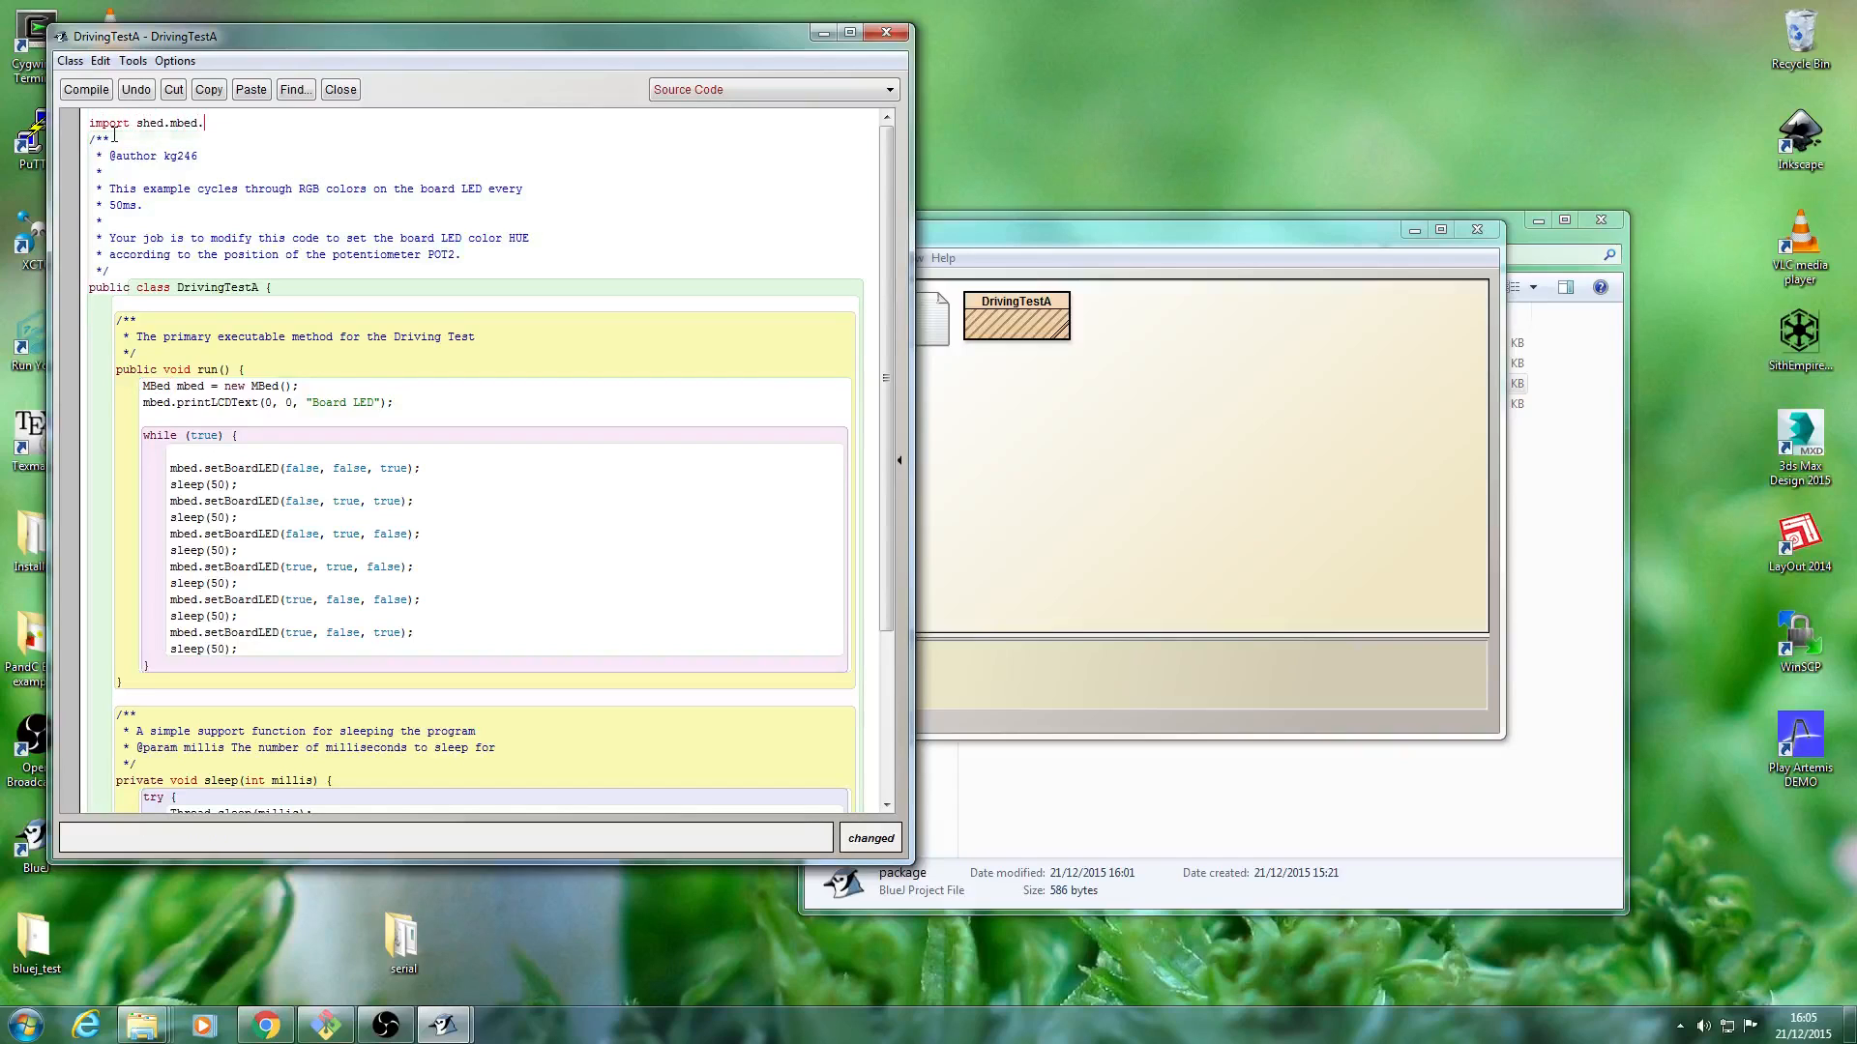
type("*;")
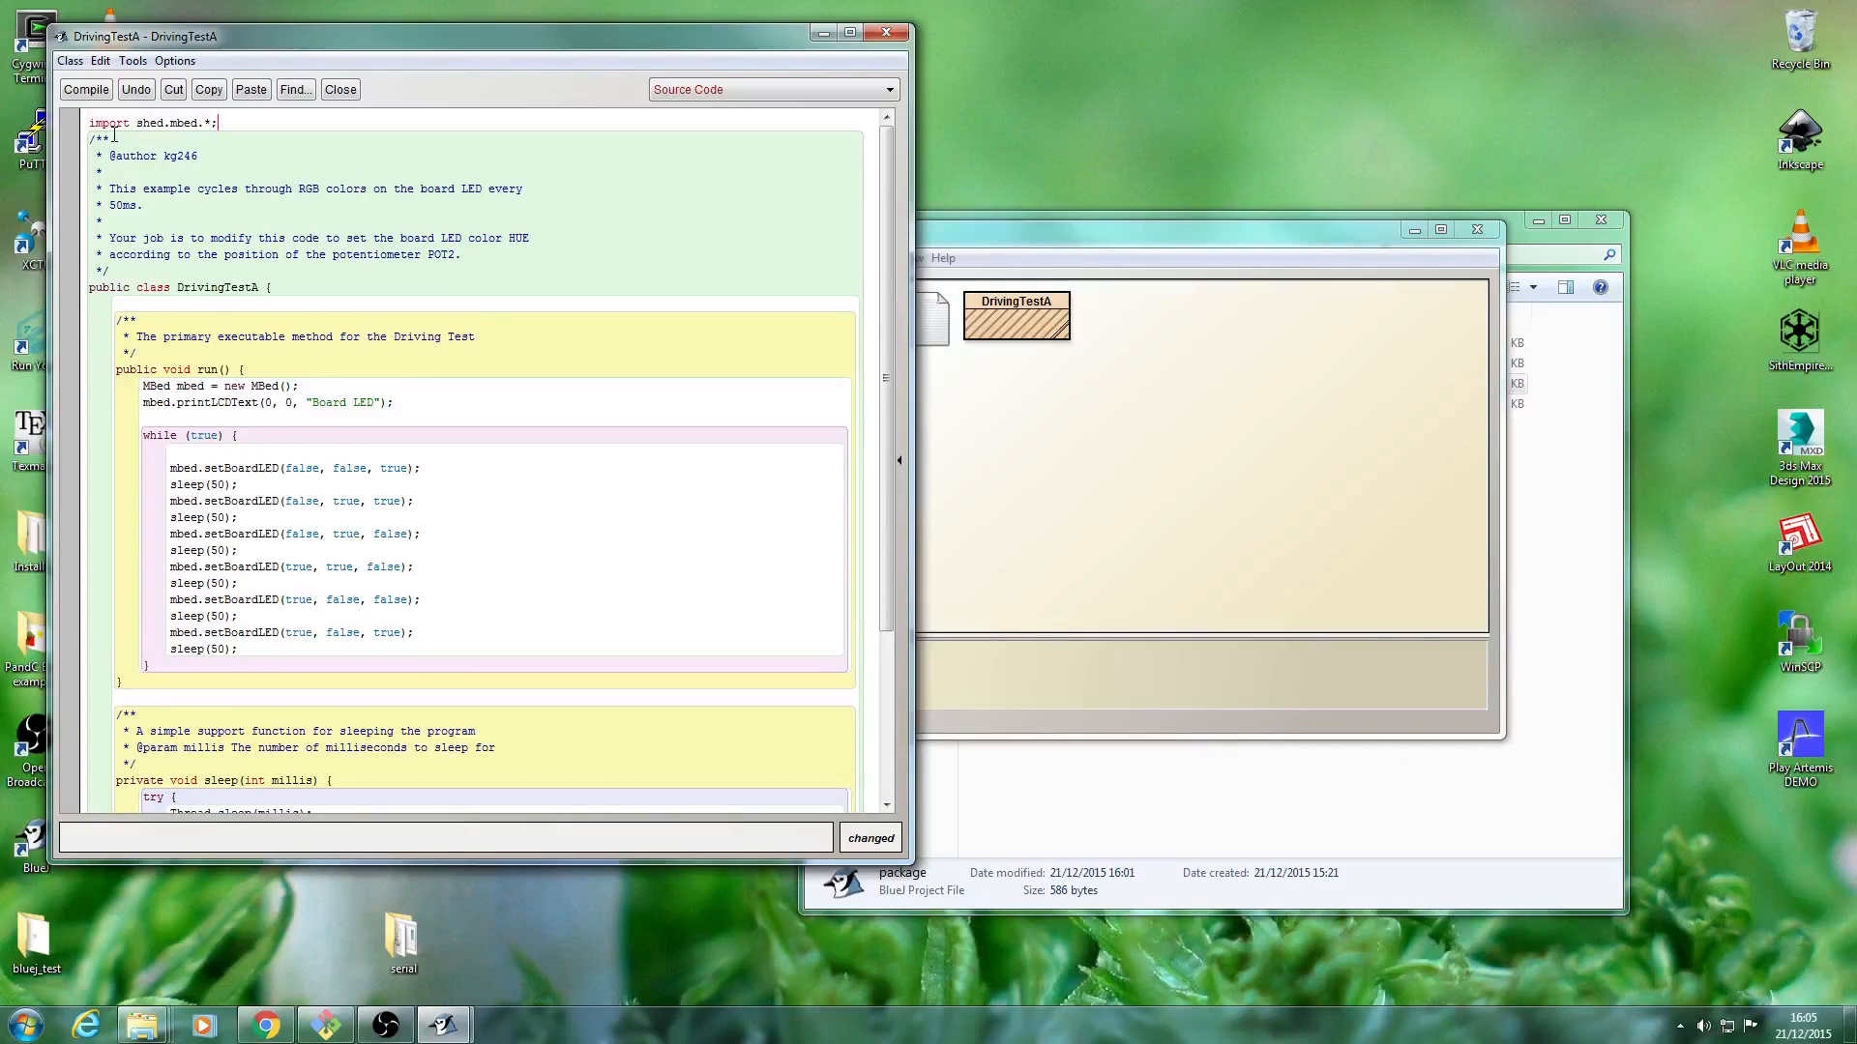
key("Return")
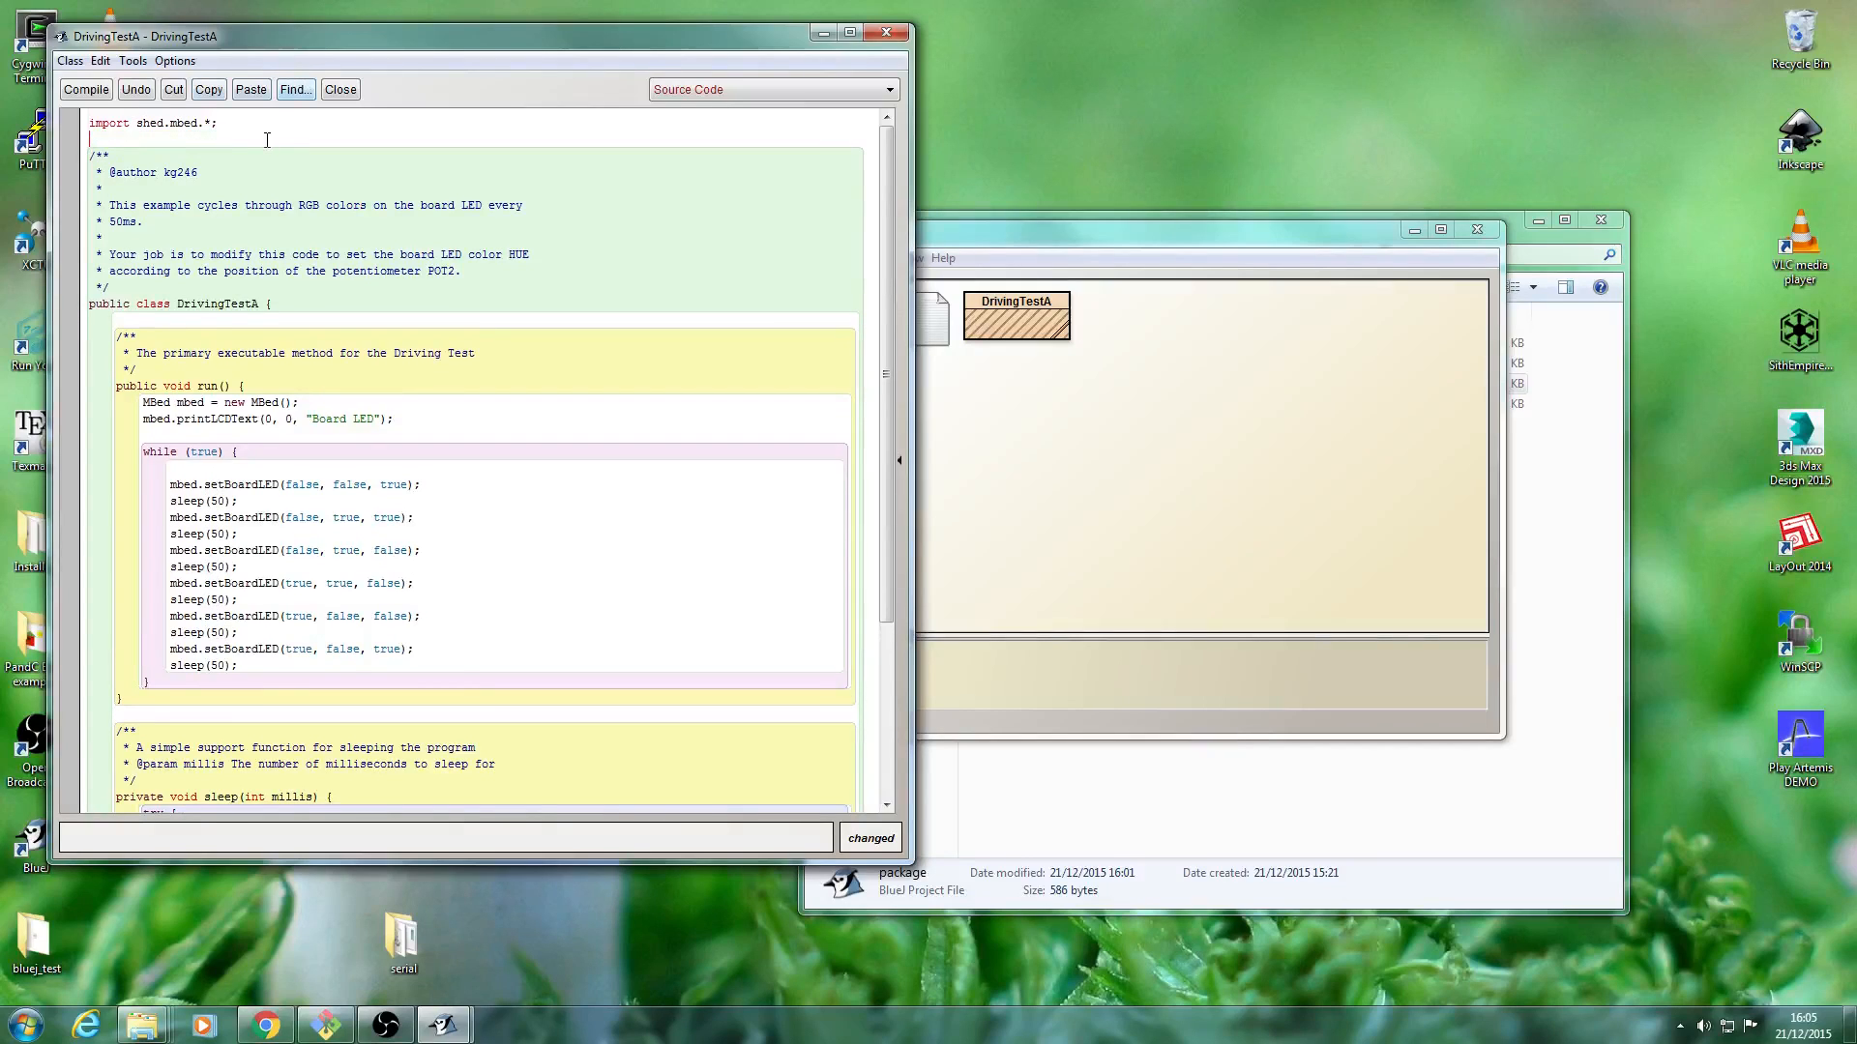
Compile the edited DrivingTestA source and run the class's main method from the project window with the default empty argument.
left_click(86, 90)
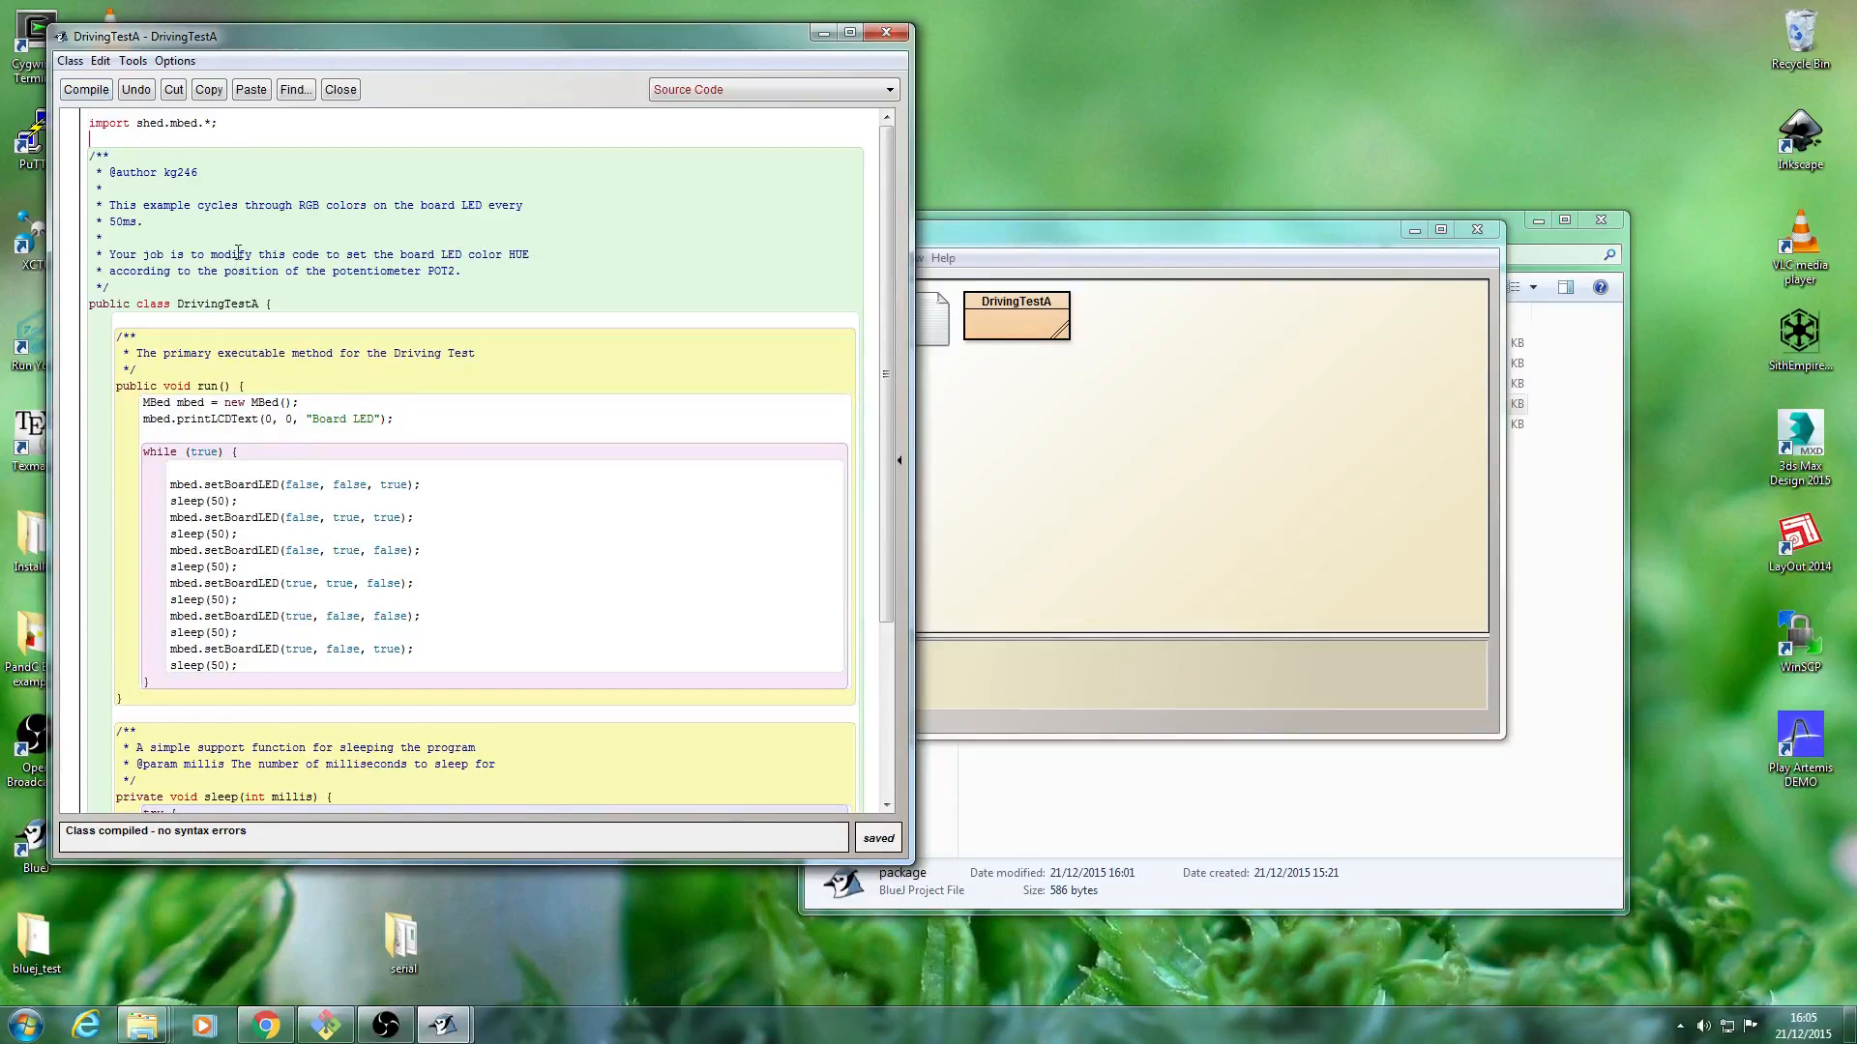
left_click(82, 90)
left_click(997, 232)
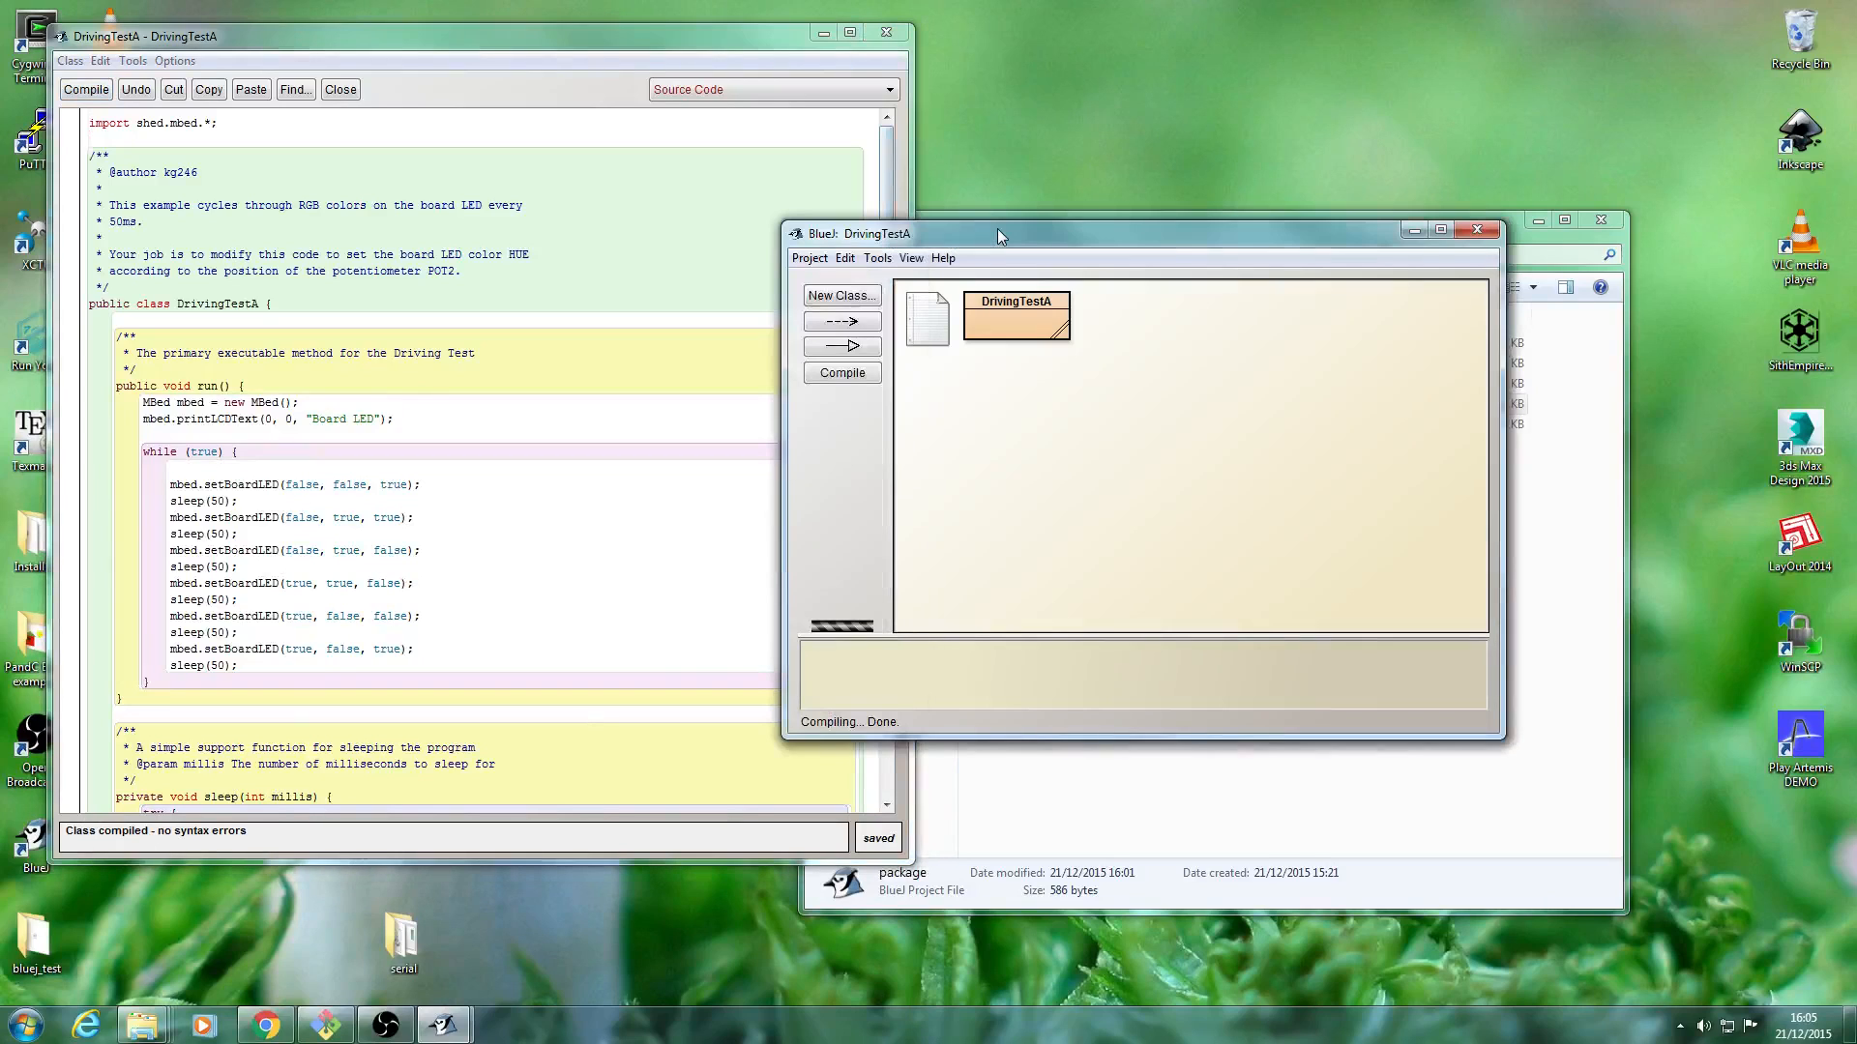
right_click(1013, 334)
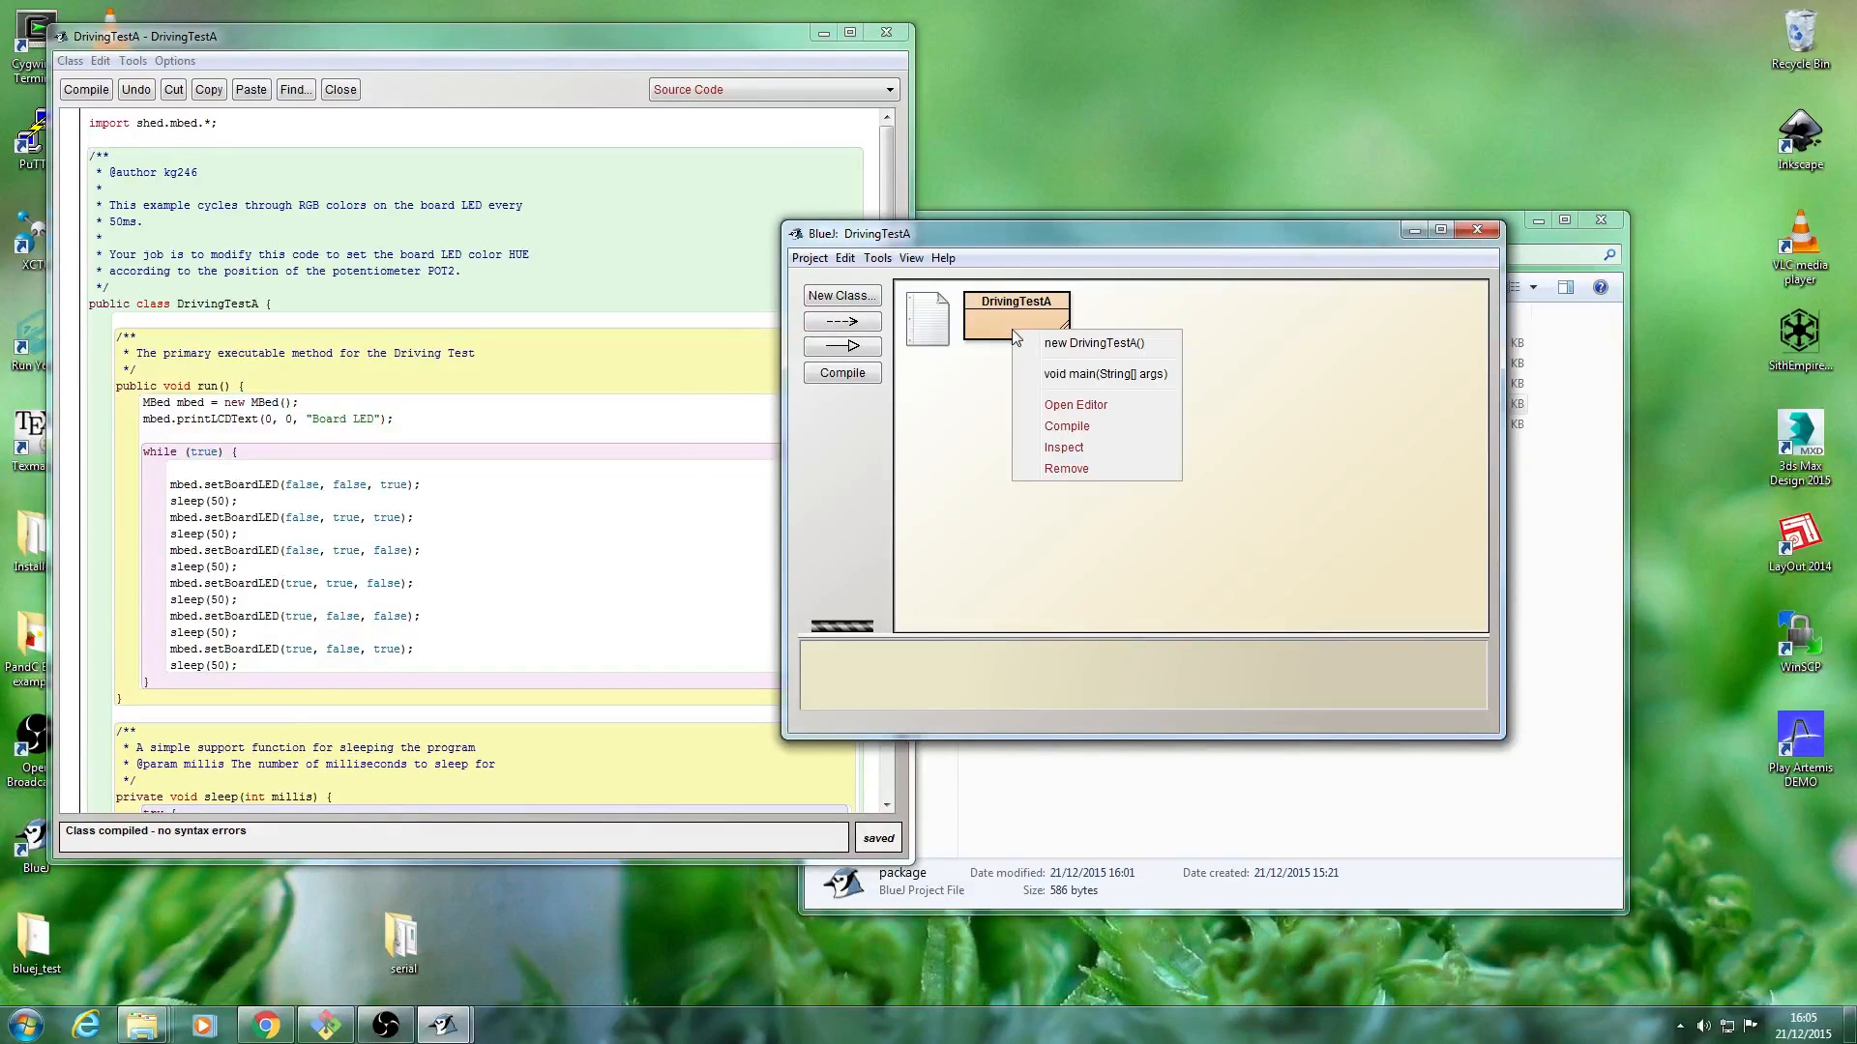
left_click(1098, 378)
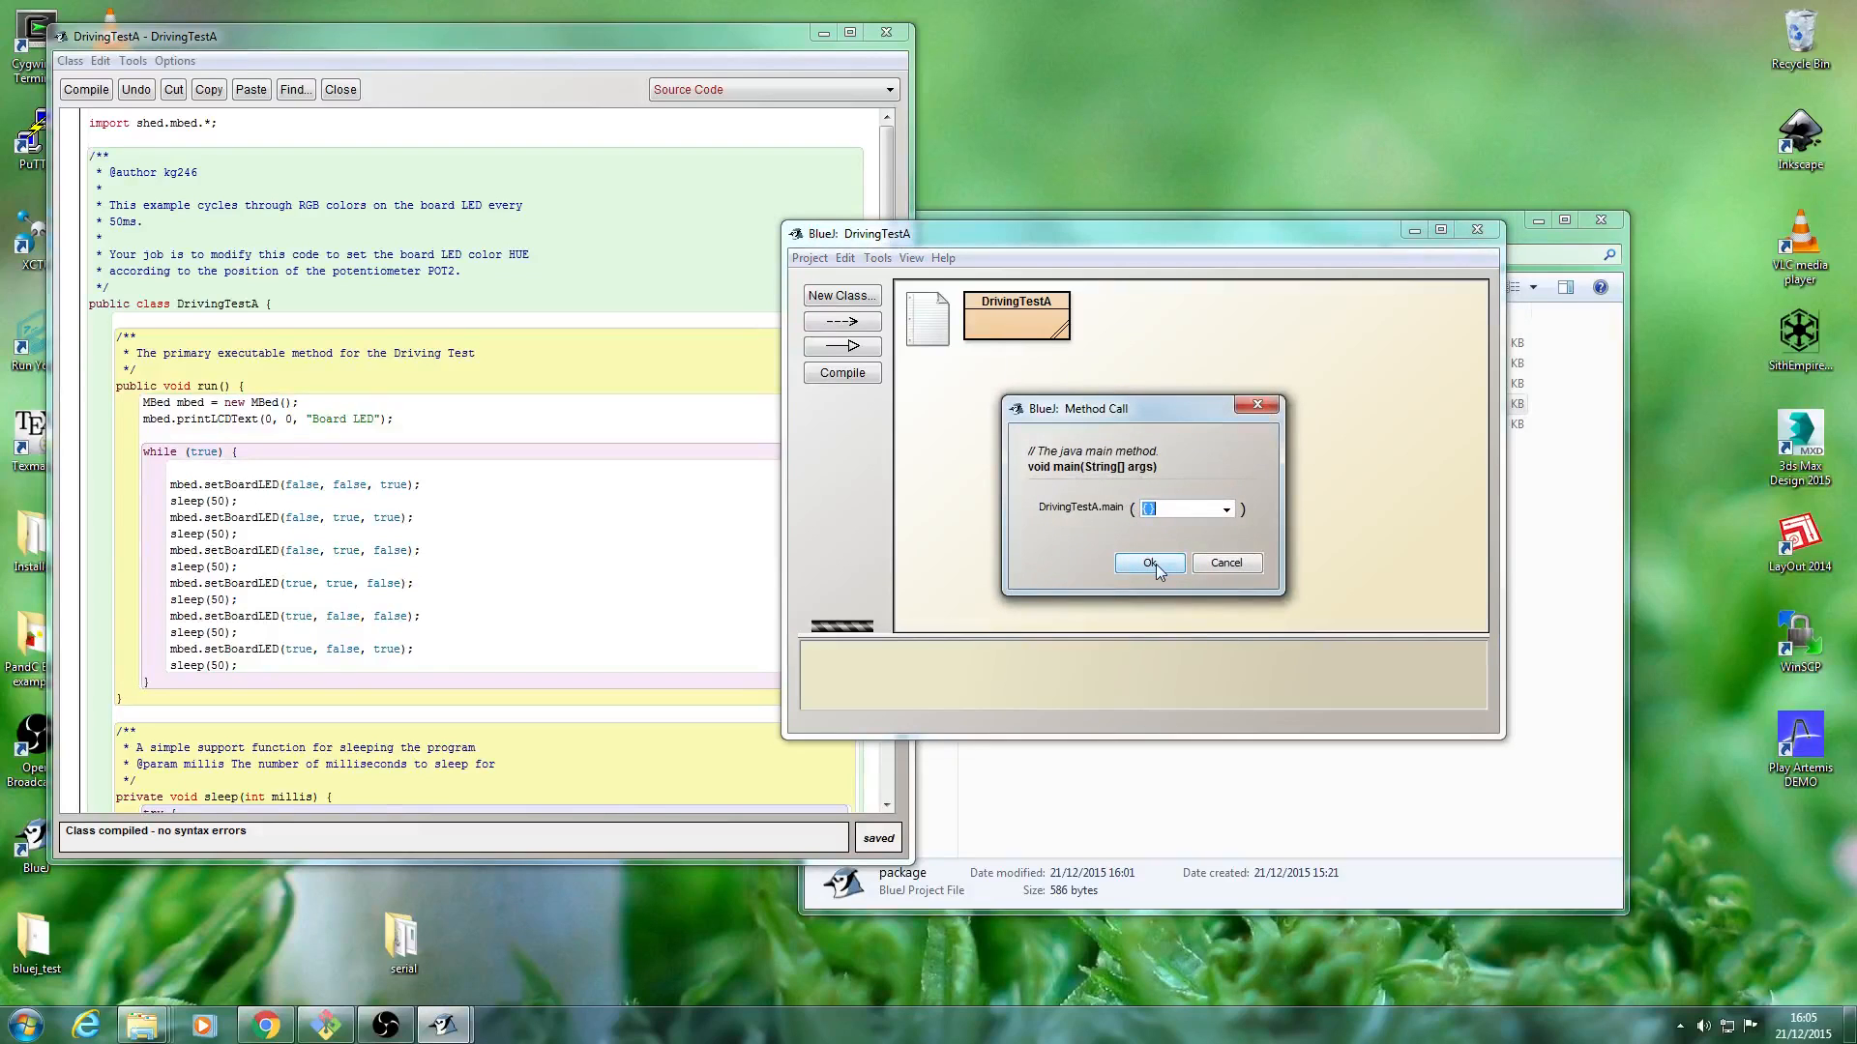
left_click(1153, 564)
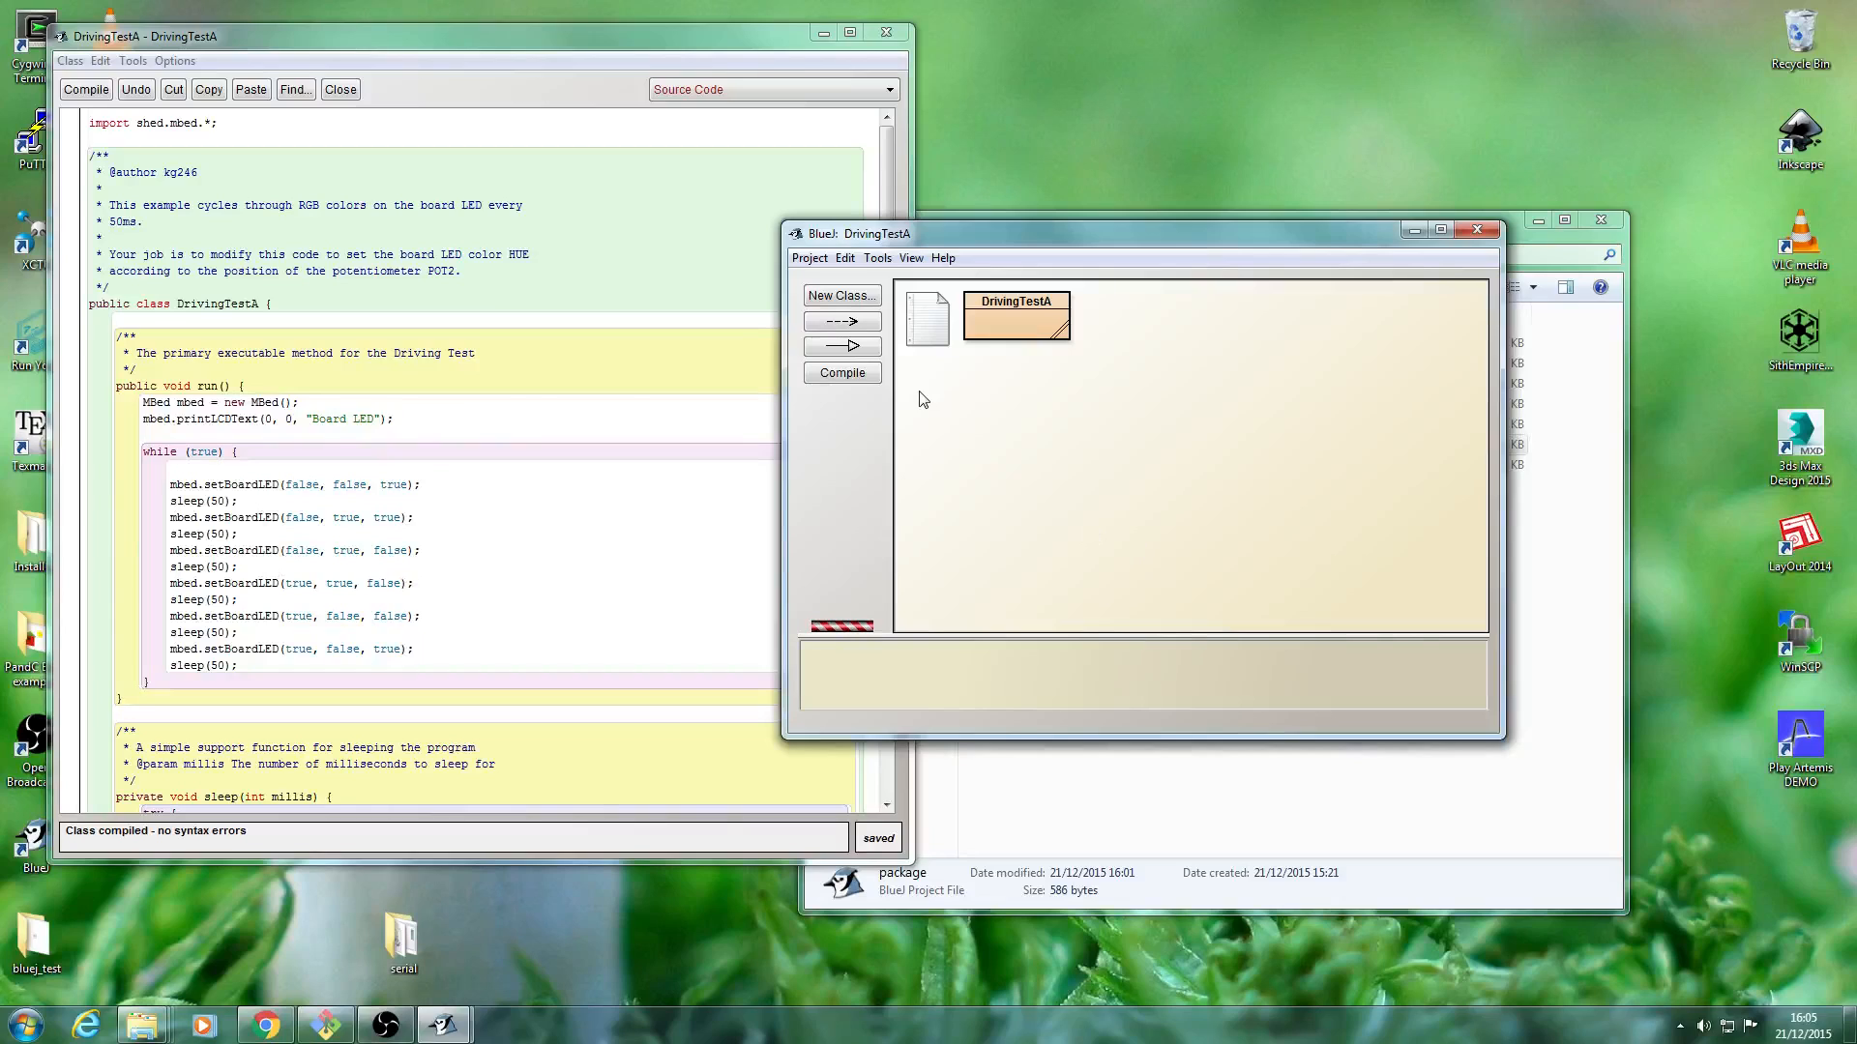
Examine the header comment of DrivingTestA describing the modification task for the board LED color and potentiometer POT2.
left_click(494, 390)
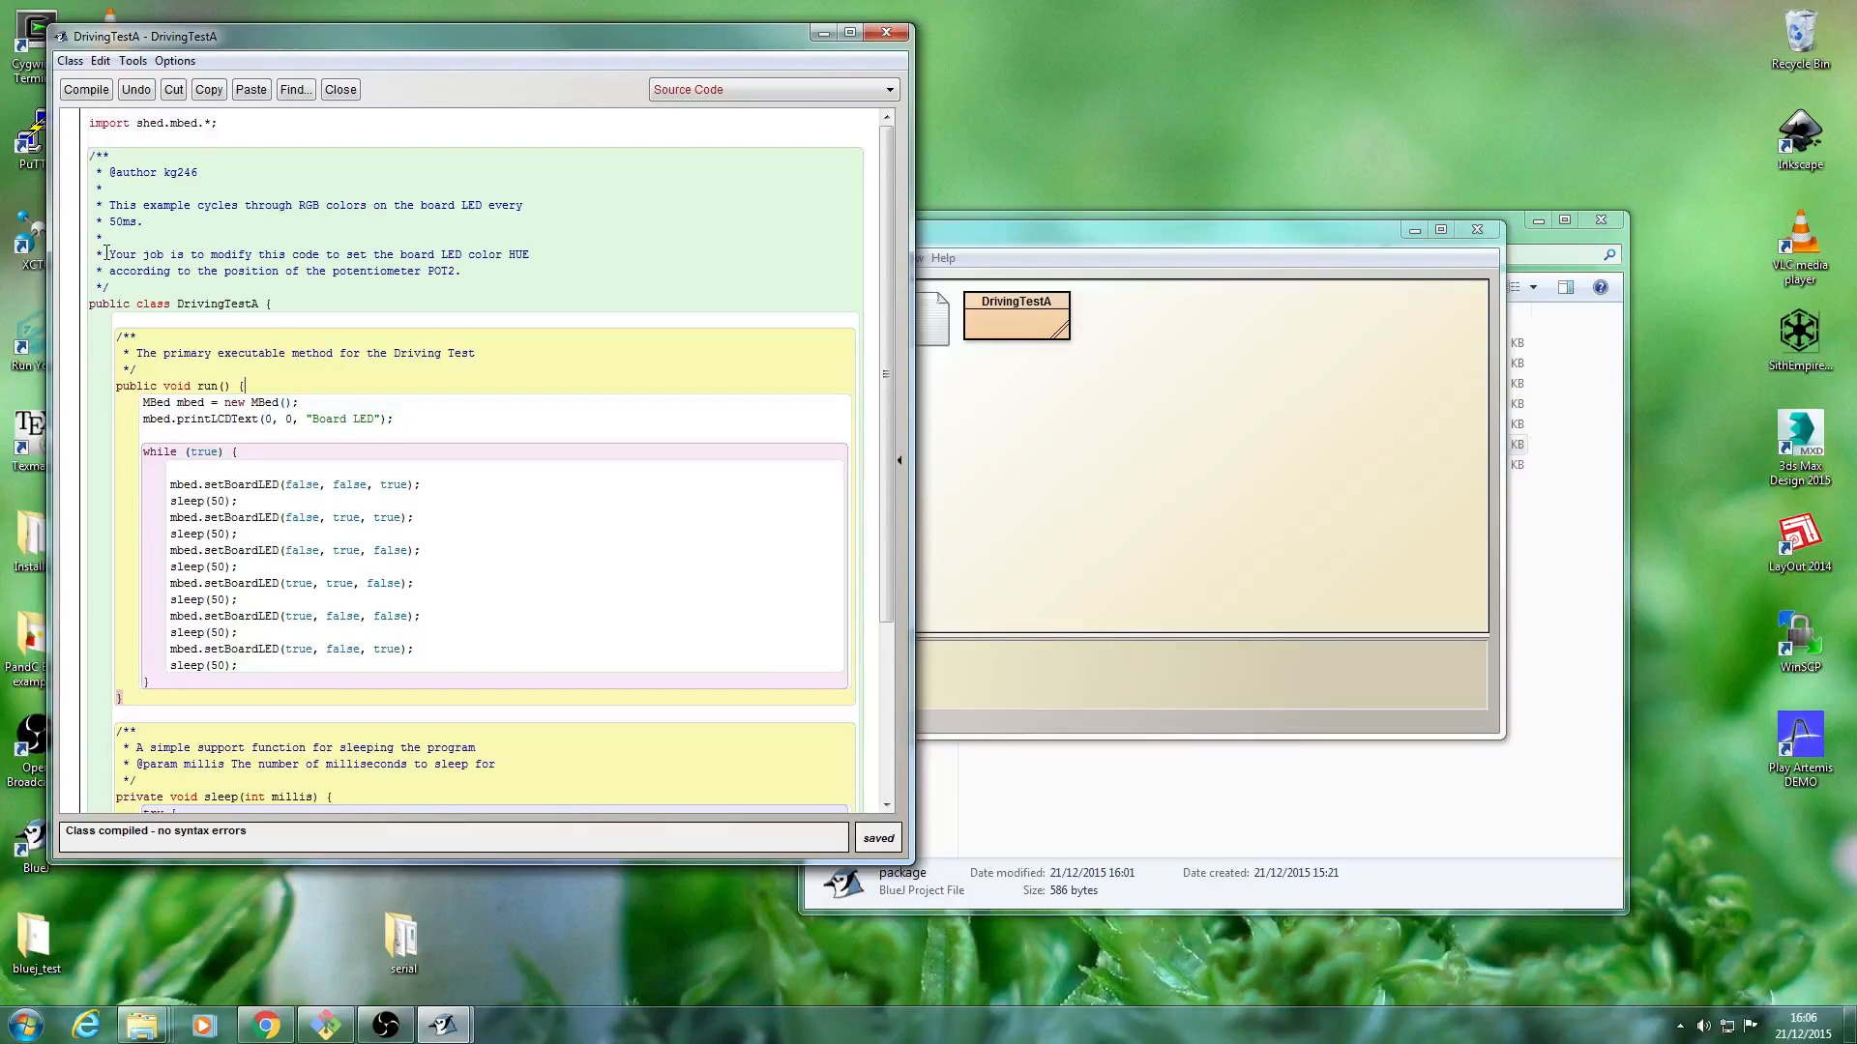
left_click_drag(103, 256, 533, 253)
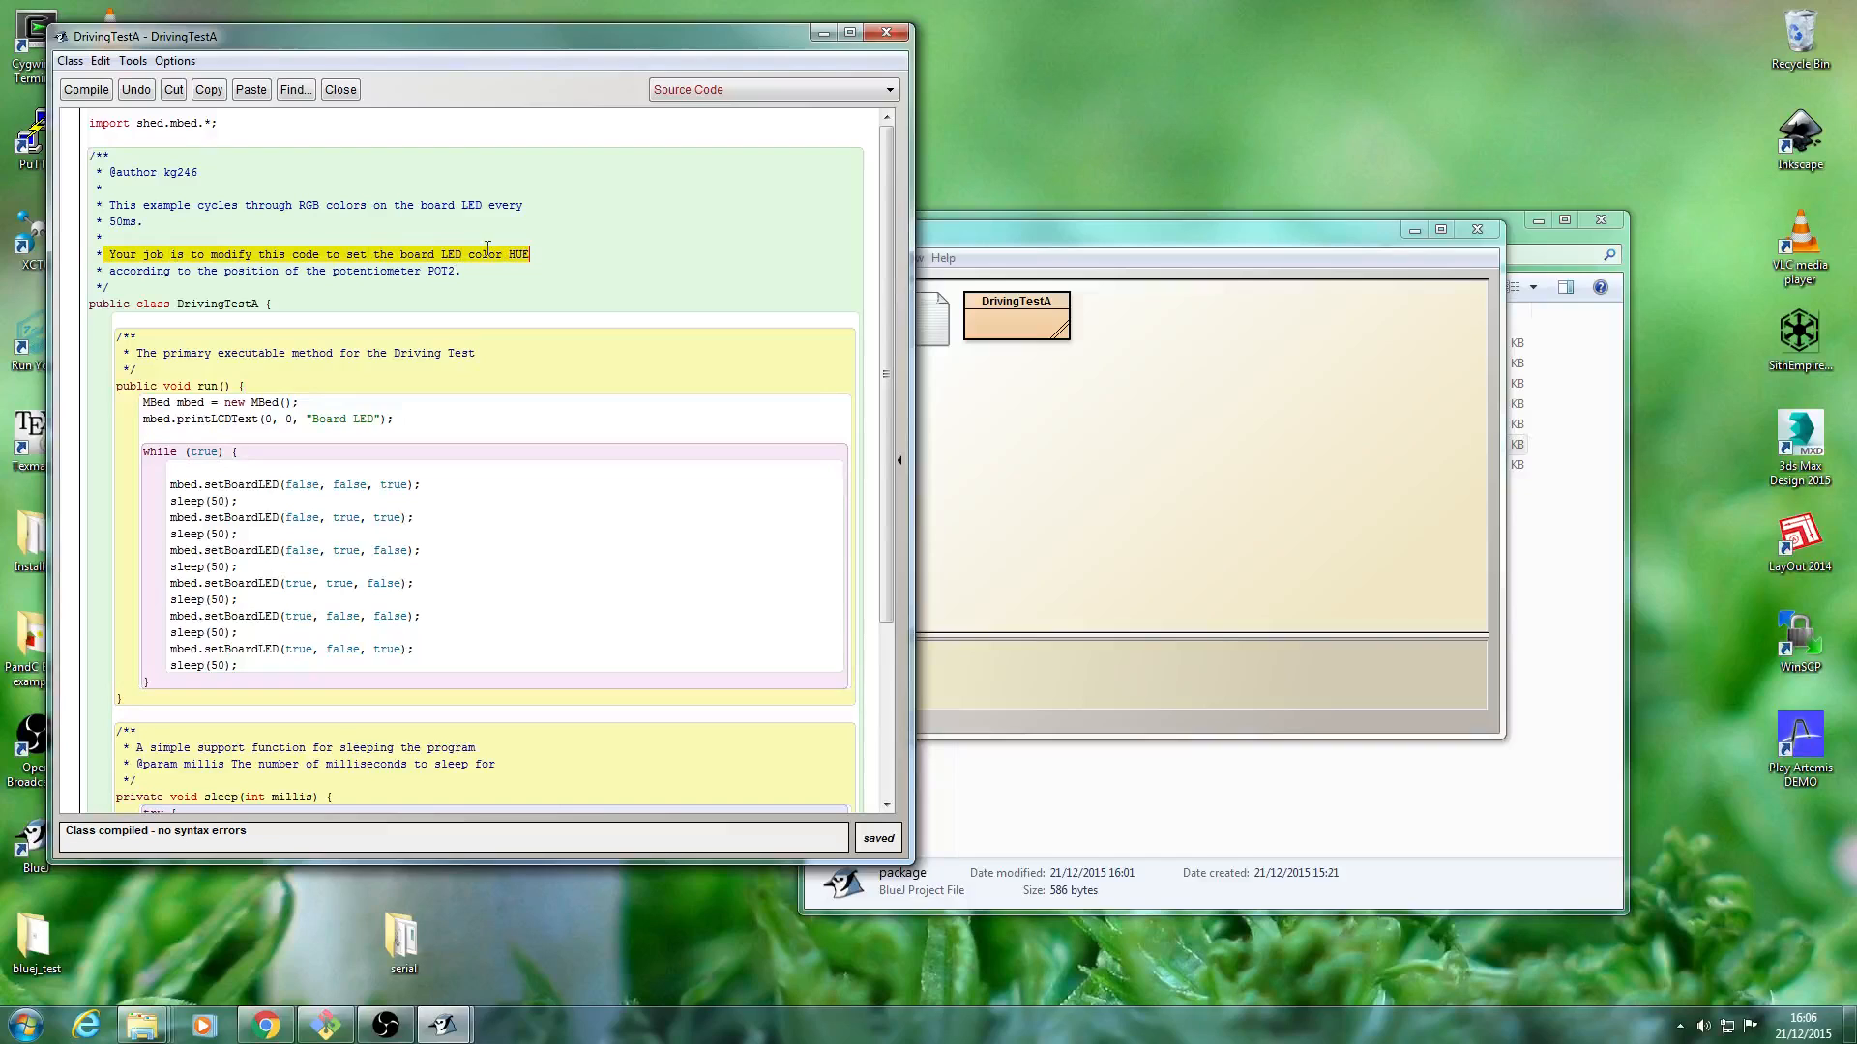
left_click(478, 278)
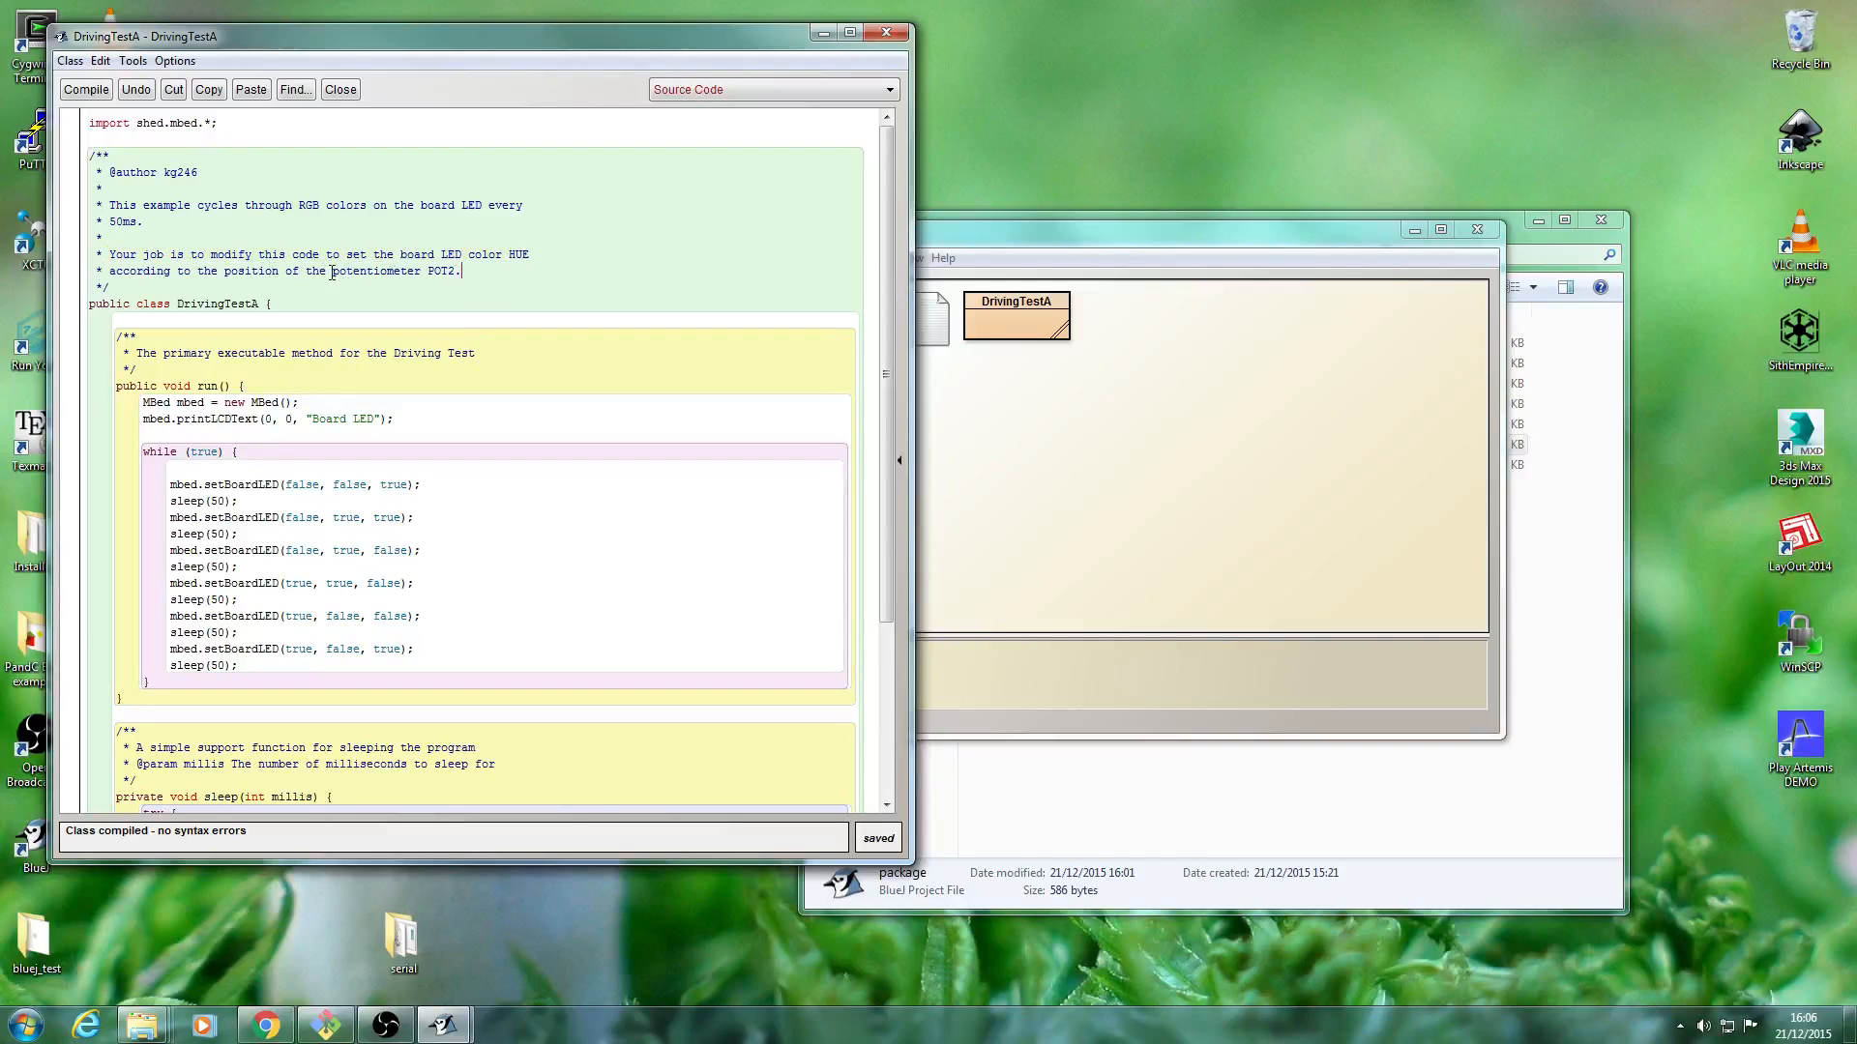
left_click_drag(332, 271, 428, 271)
left_click(428, 271)
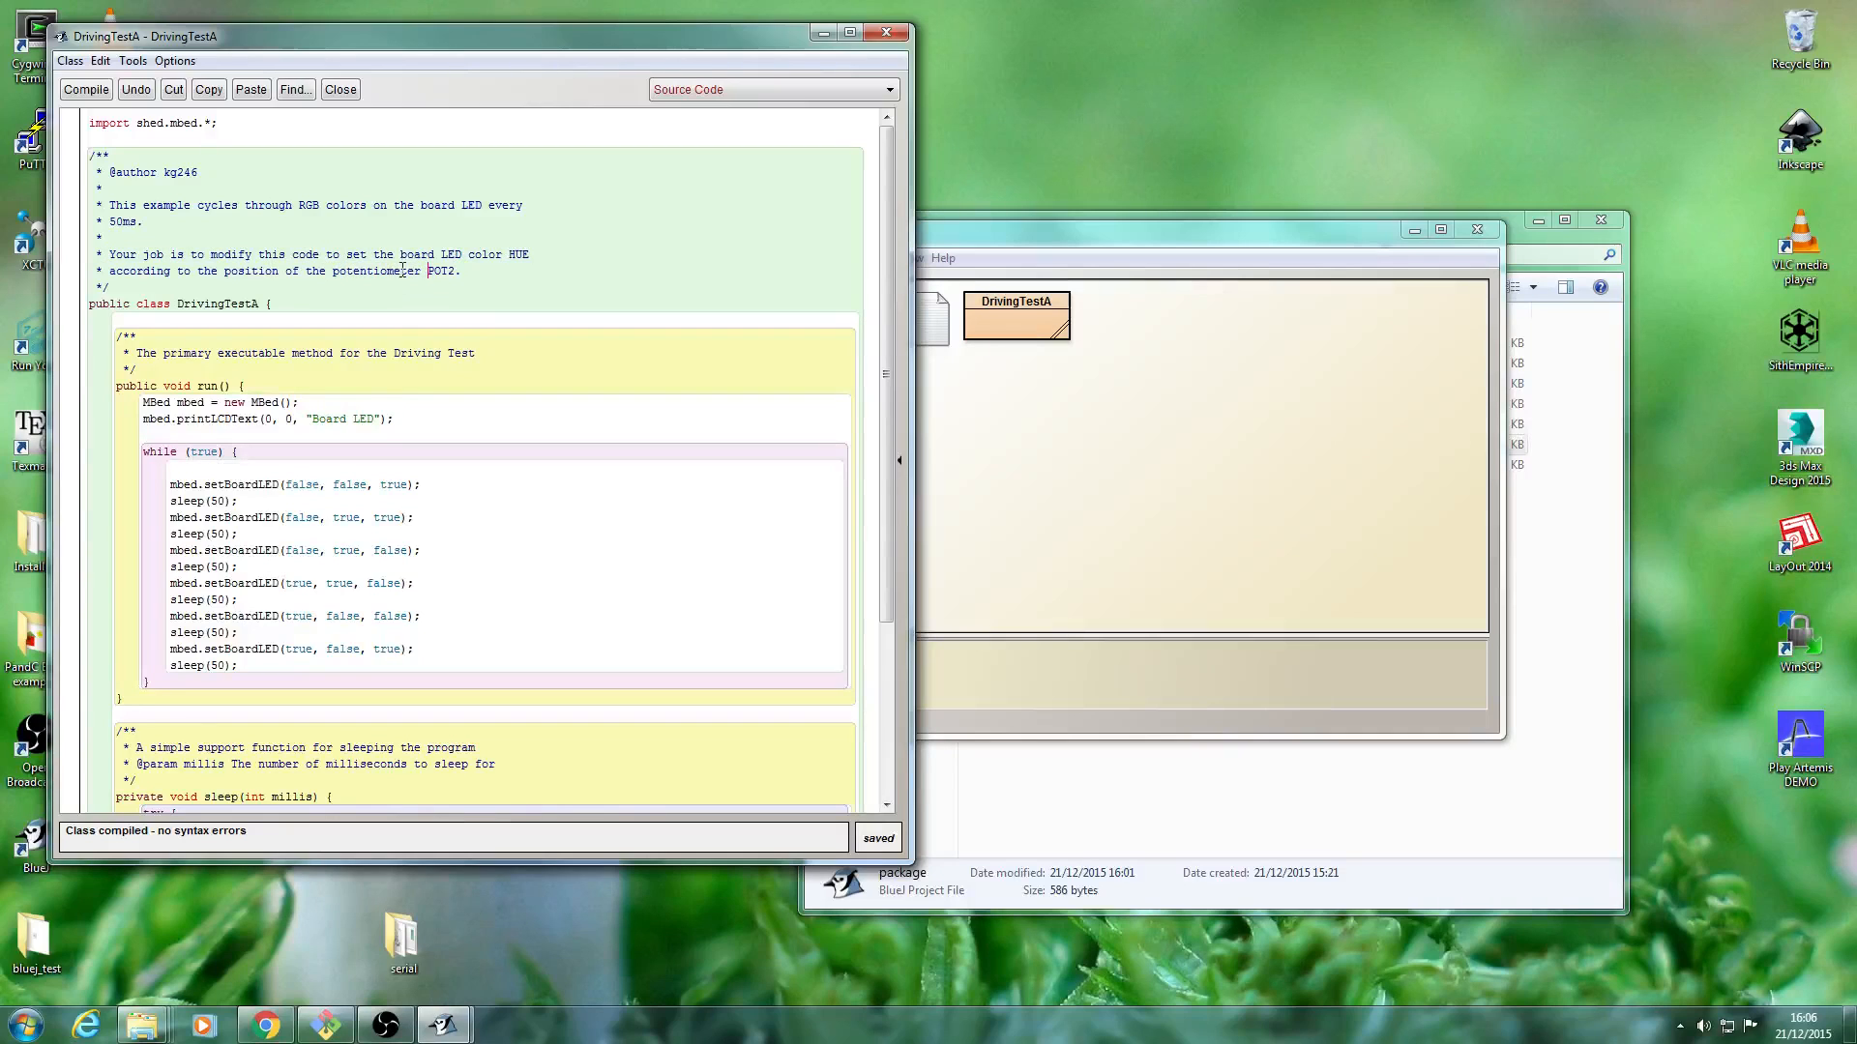